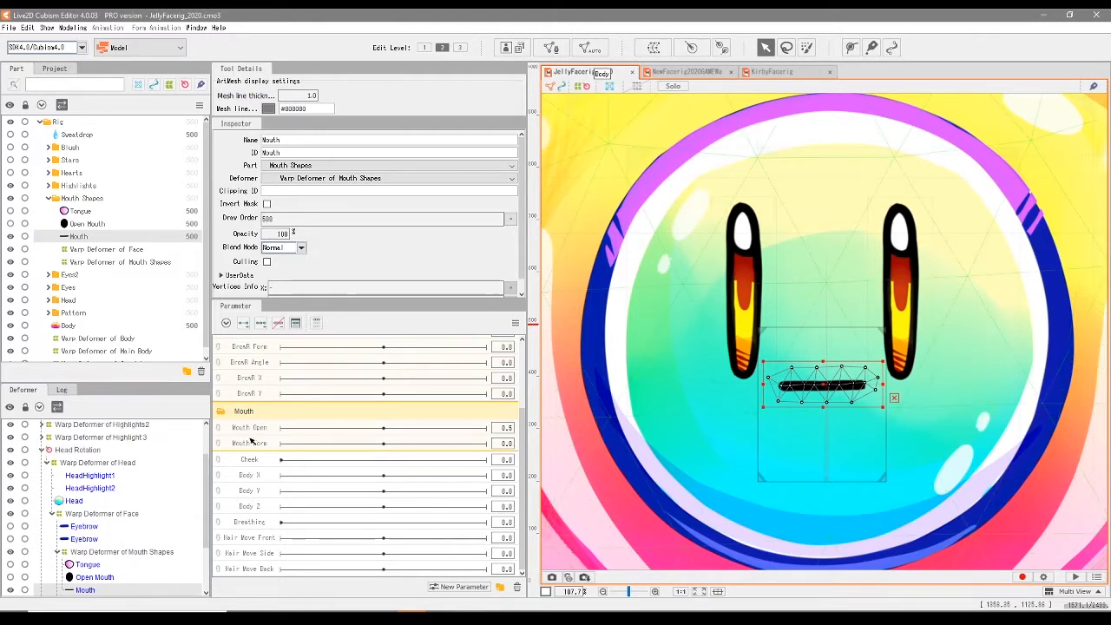
- Move the Mouth Form parameter above Mouth Open and add three keyforms to it for the Mouth mesh
left_click_drag(256, 443, 260, 431)
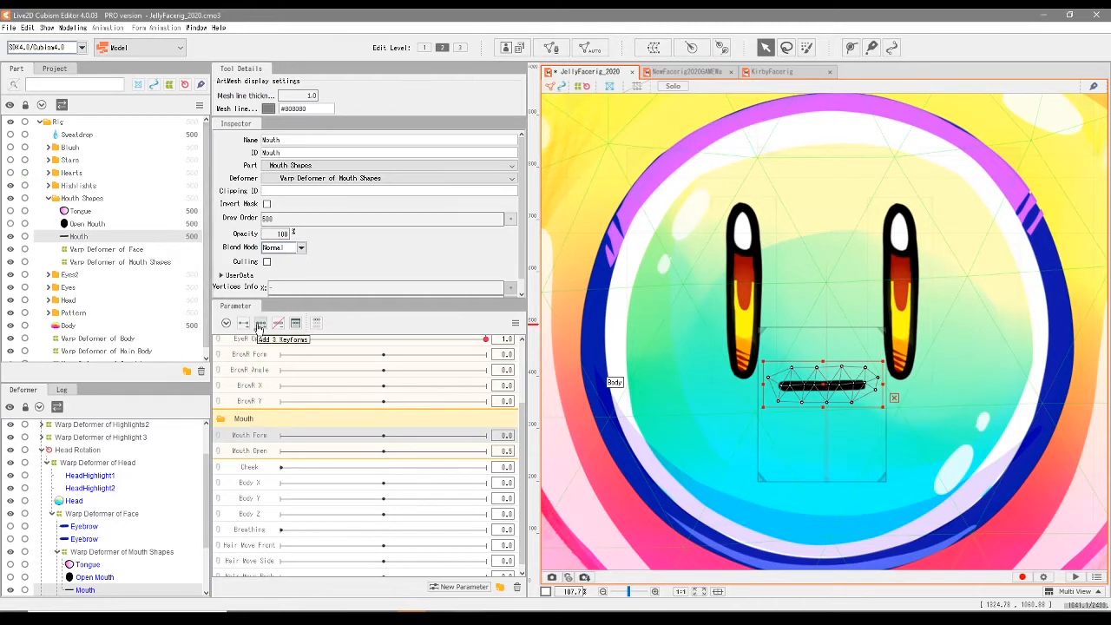
left_click(259, 325)
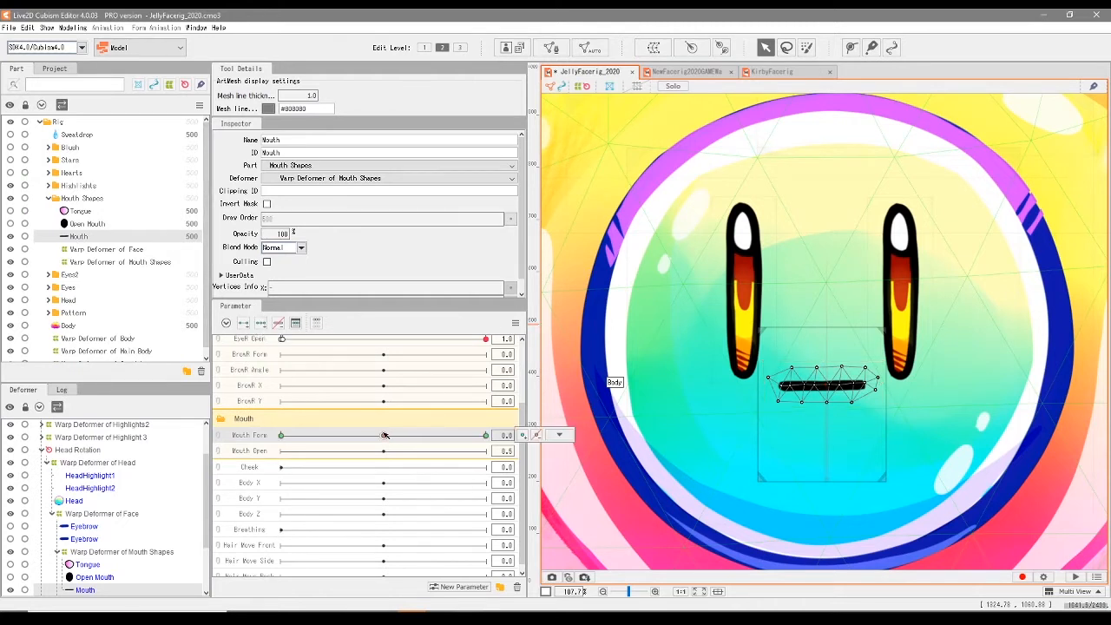
- Set Mouth Form to -1.0 and lay an evenly spaced five-point deform path along the Mouth line from end to end
left_click_drag(383, 437, 281, 439)
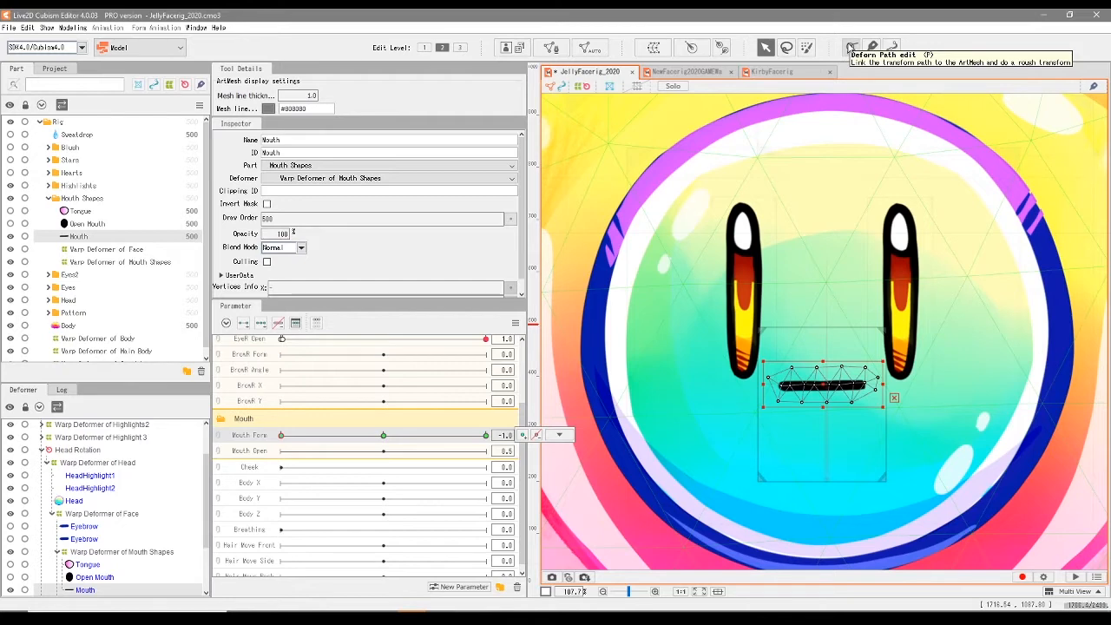
left_click(850, 47)
scroll(825, 415, "up", 3)
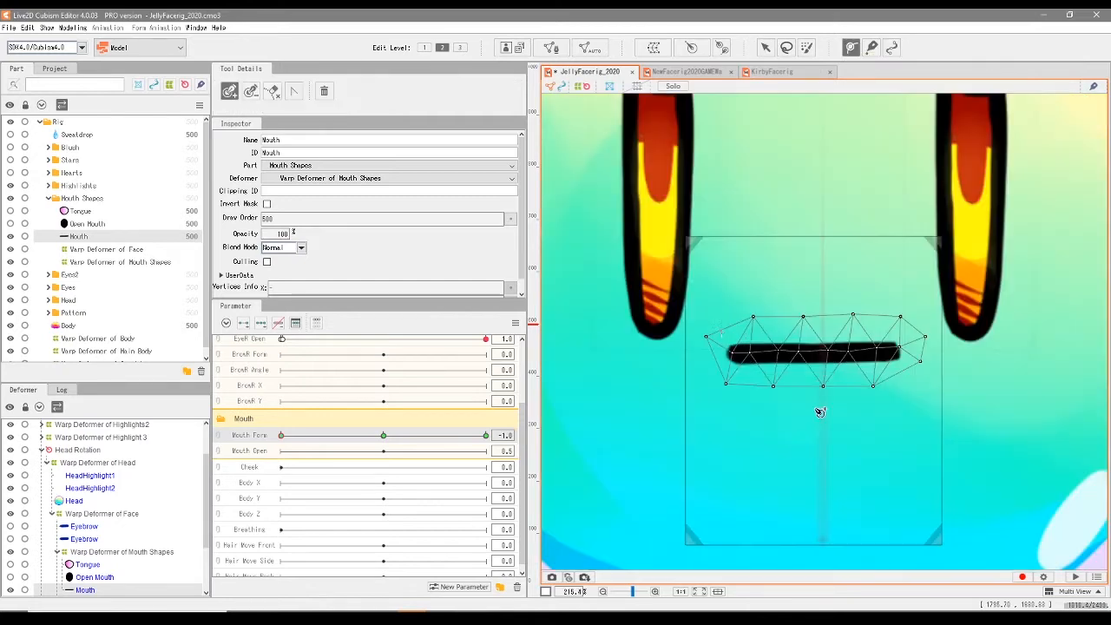
left_click(733, 354)
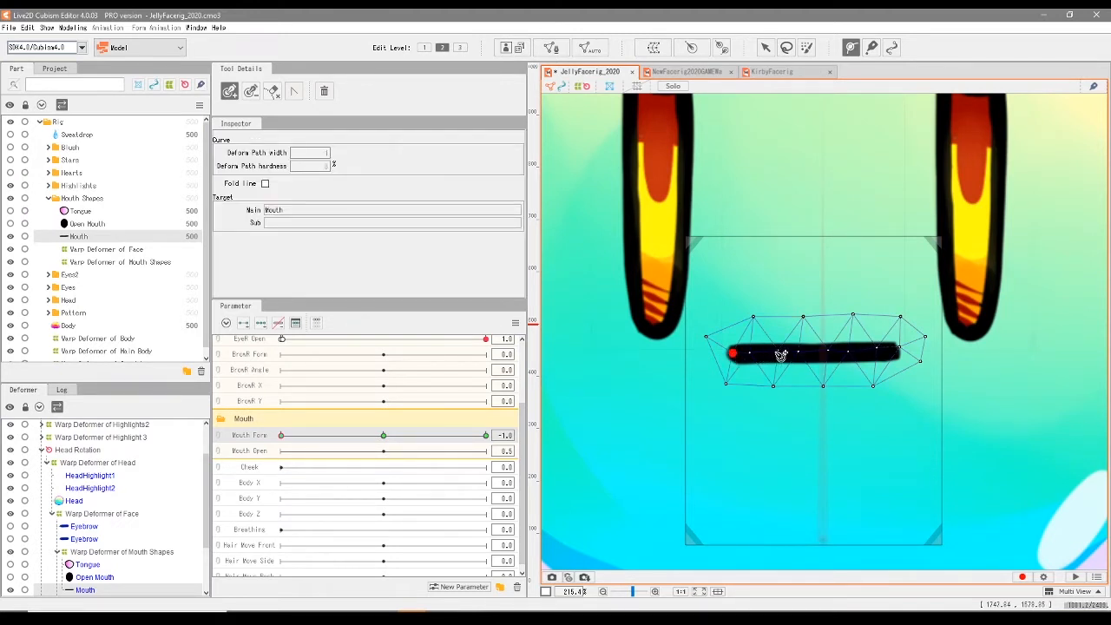
left_click(772, 354)
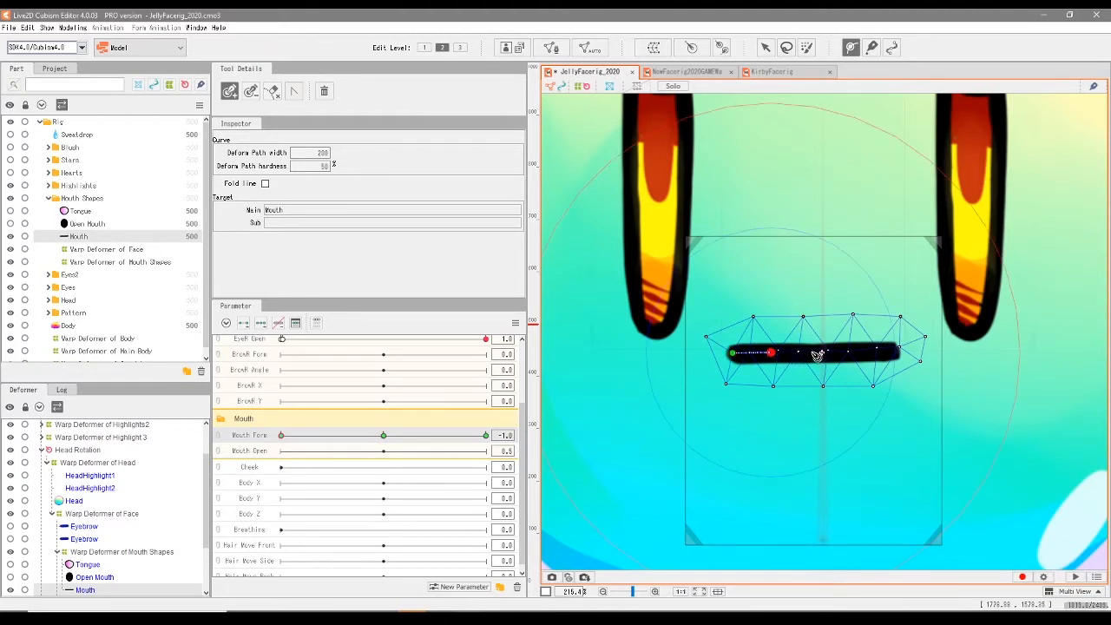
left_click(813, 352)
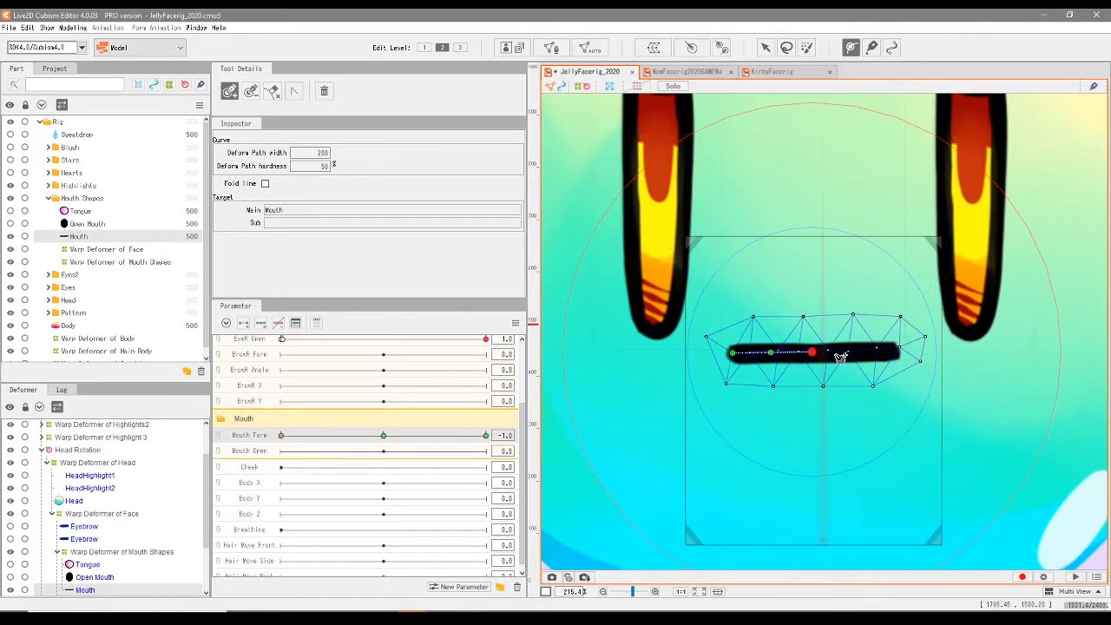
left_click(849, 353)
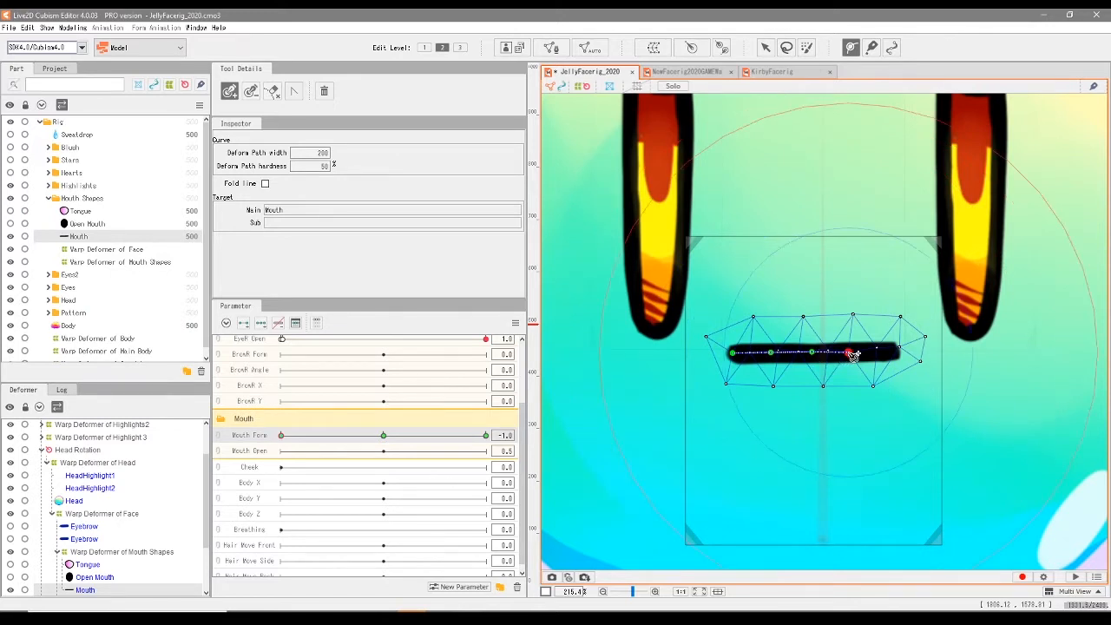
left_click(885, 350)
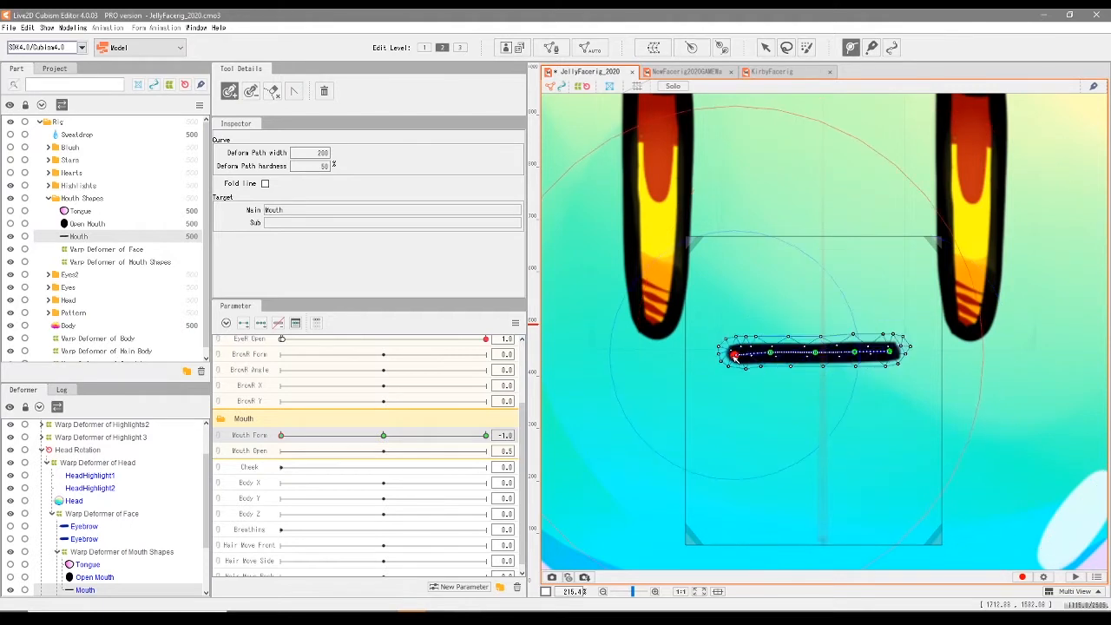
left_click(734, 354)
left_click(771, 352)
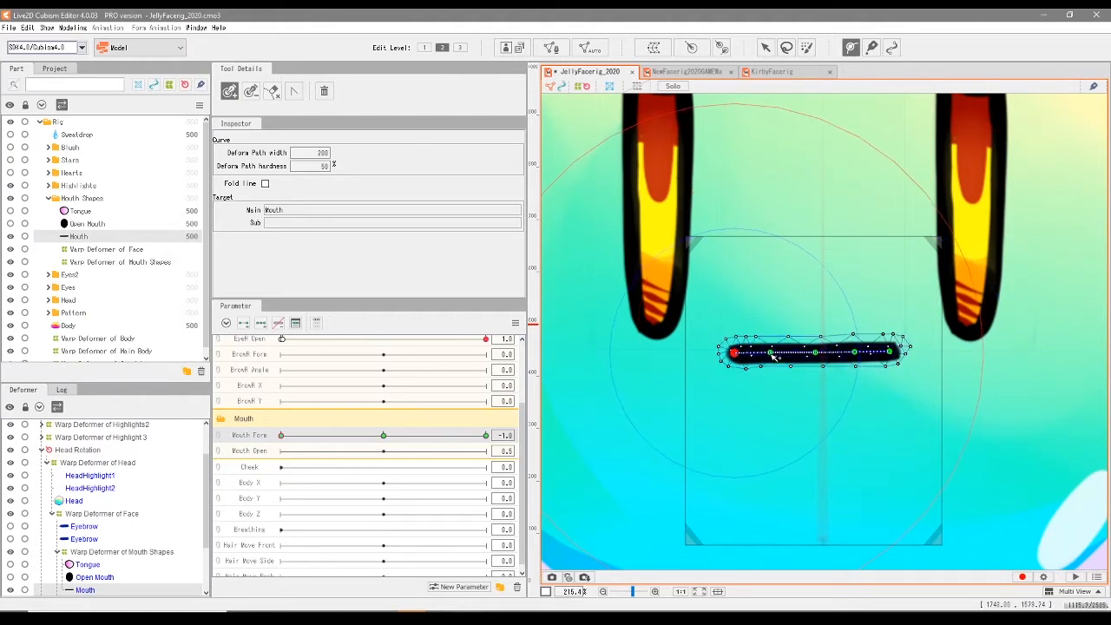
left_click(815, 353)
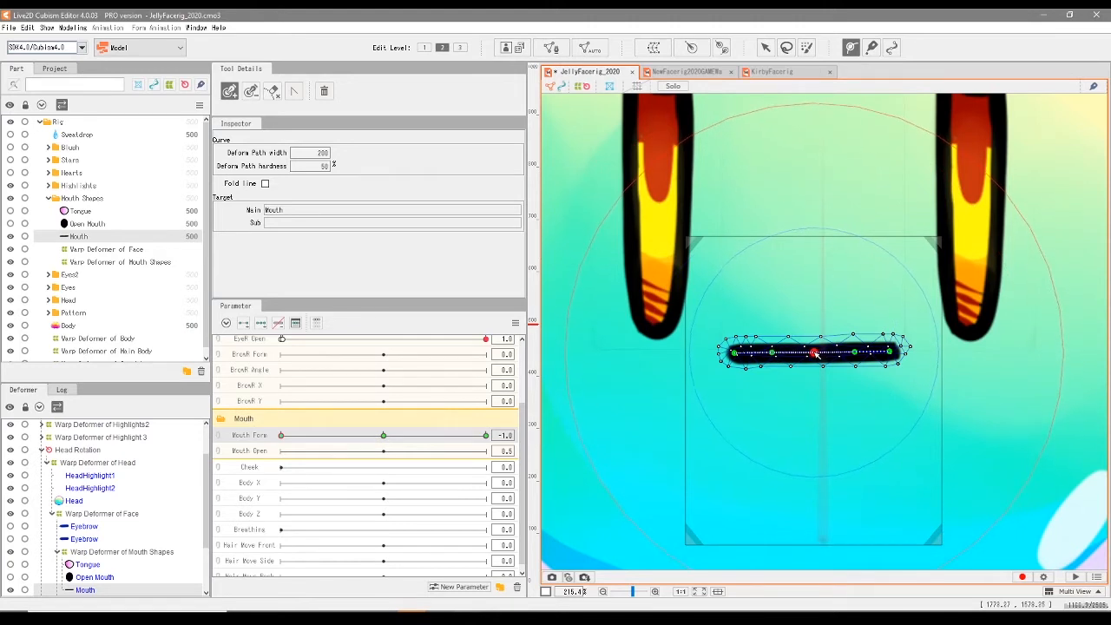
- Try regenerating the Mouth mesh with the Deformation (Heavy) automatic mesh preset and undo the change
key("ctrl+shift+a")
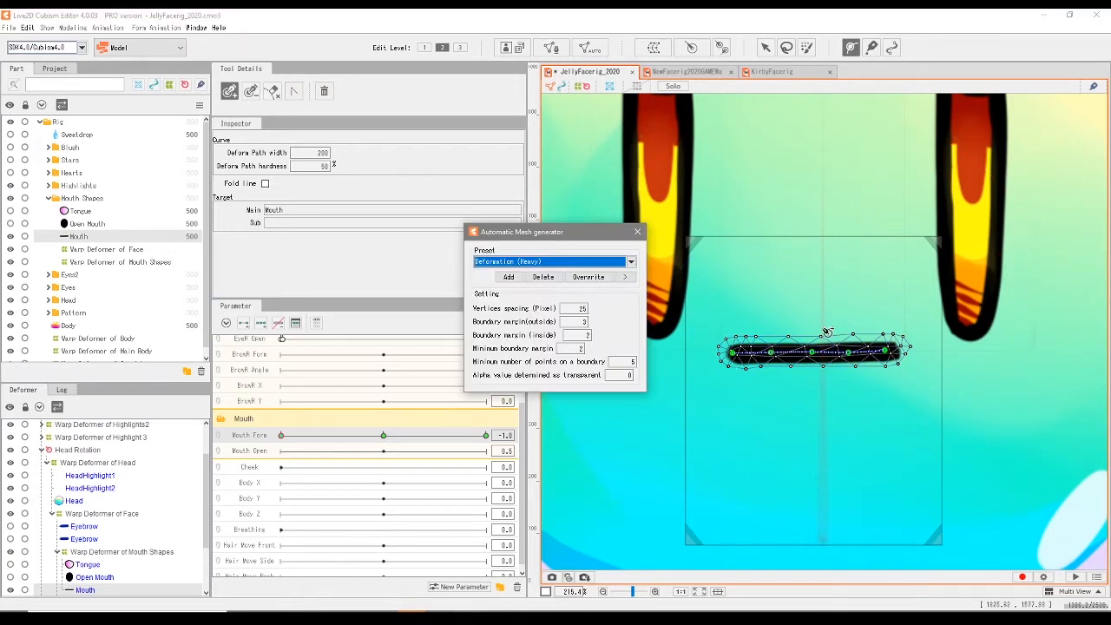
left_click(637, 231)
key("ctrl+z")
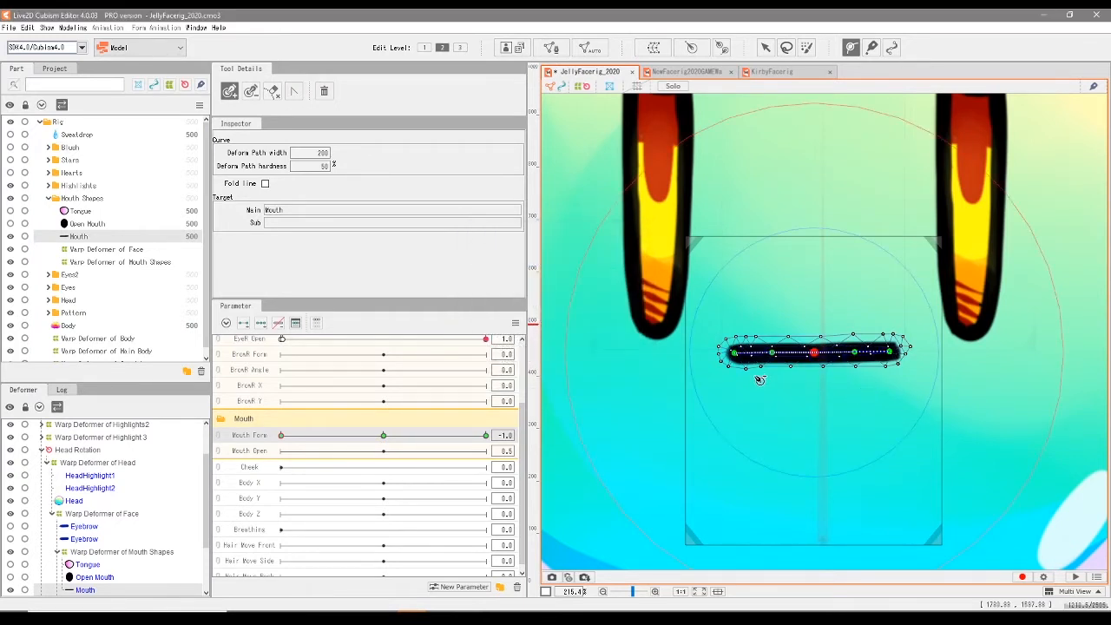
- Pull both end points of the Mouth deform path down and slightly inward for the -1.0 Mouth Form keyform
left_click(766, 48)
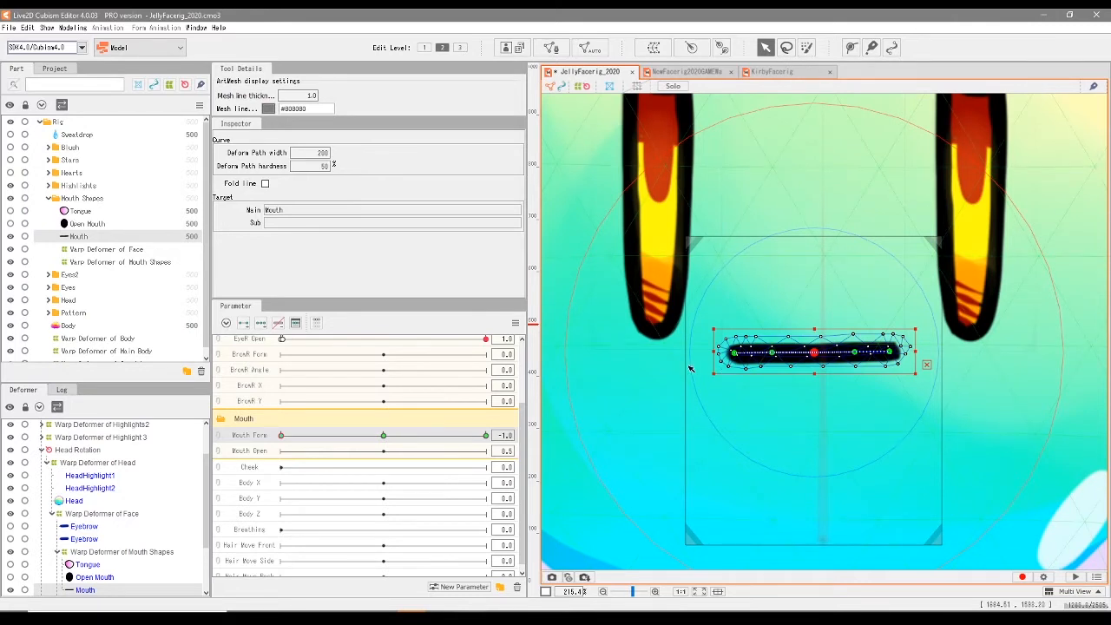
left_click_drag(734, 353, 740, 370)
left_click_drag(895, 354, 893, 379)
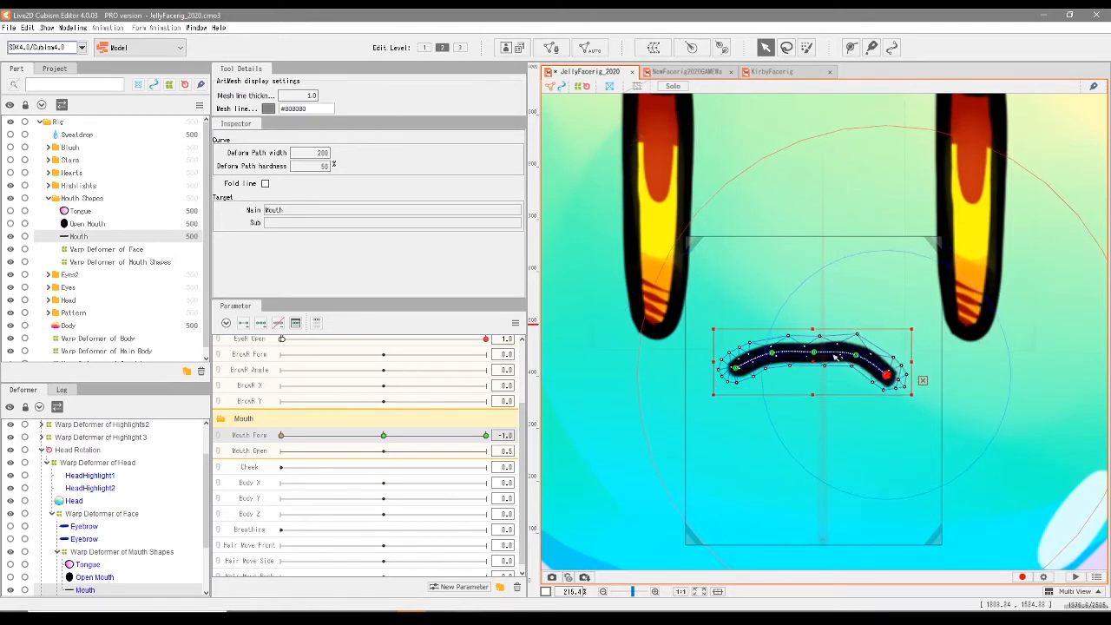
left_click_drag(735, 368, 739, 371)
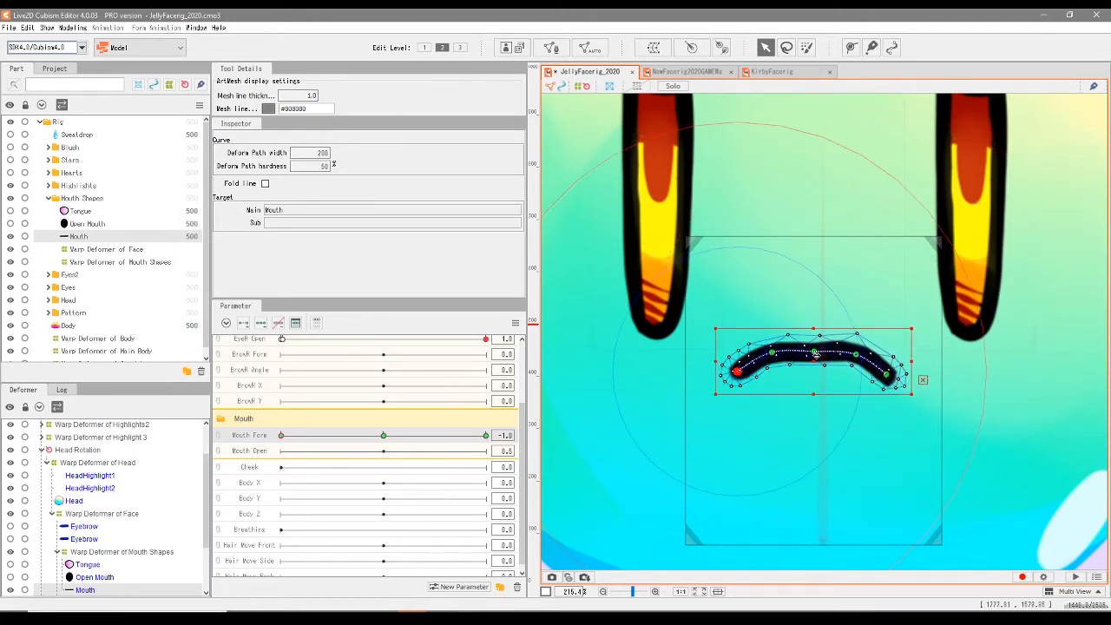
- Raise the centre point of the Mouth path and fine-tune both end points into a smooth, symmetrical frown
scroll(816, 354, "up", 5)
left_click_drag(826, 340, 819, 324)
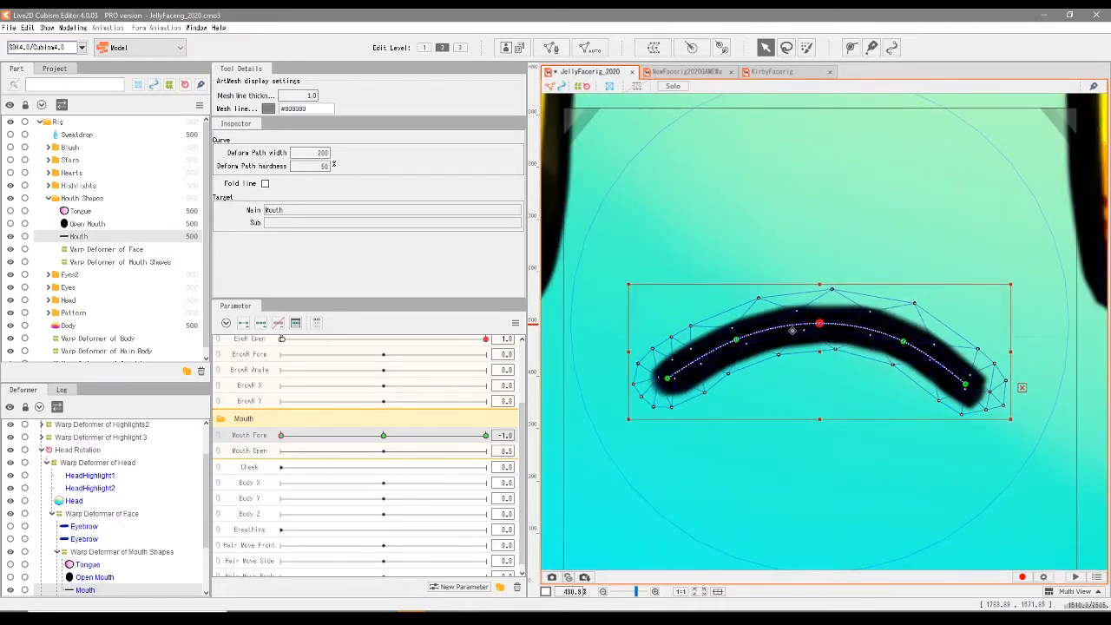
left_click_drag(819, 324, 820, 322)
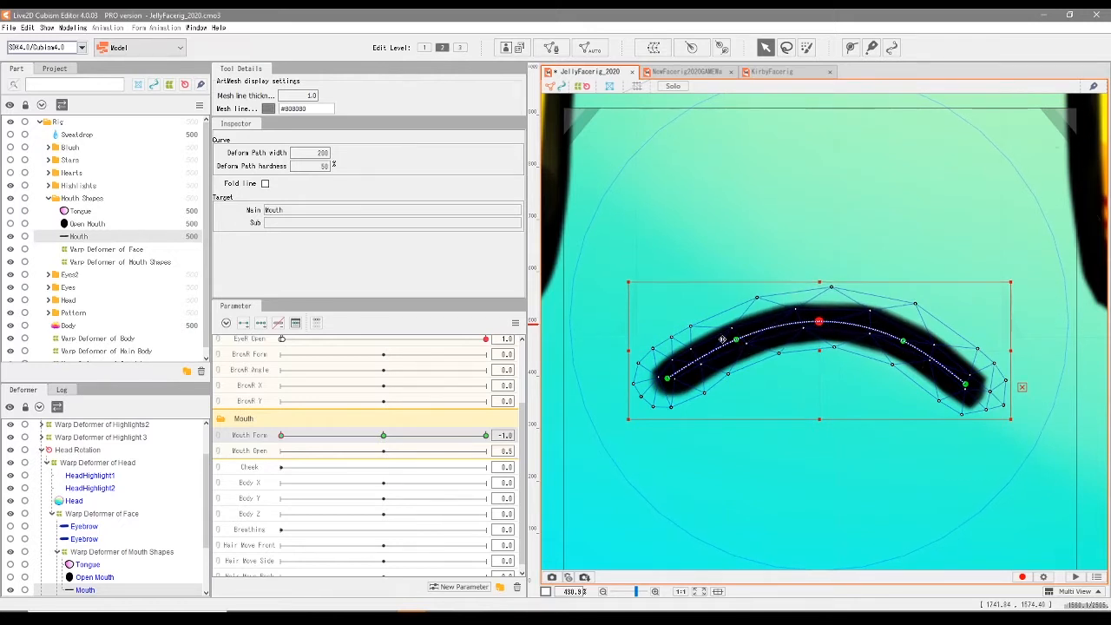
left_click_drag(667, 378, 668, 382)
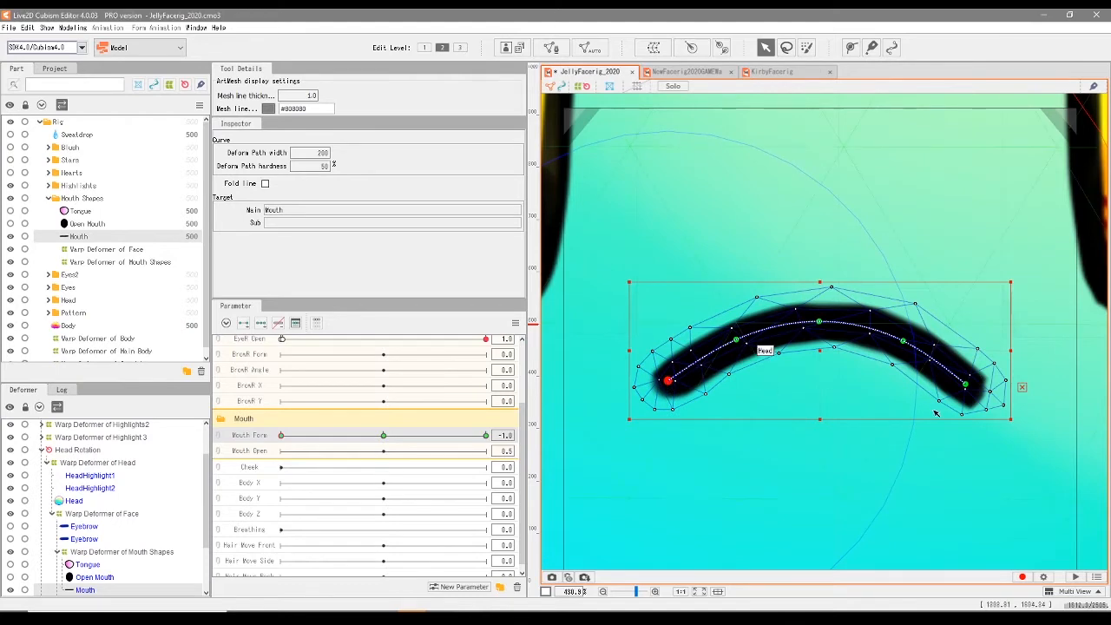
scroll(838, 412, "down", 5)
scroll(838, 412, "up", 2)
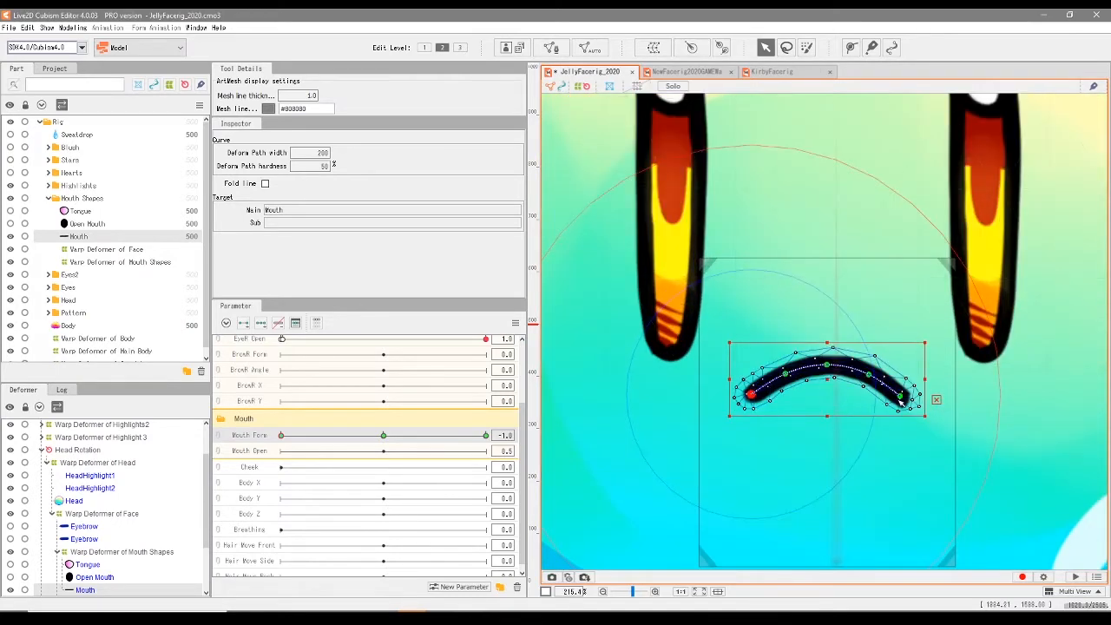
left_click_drag(905, 399, 906, 402)
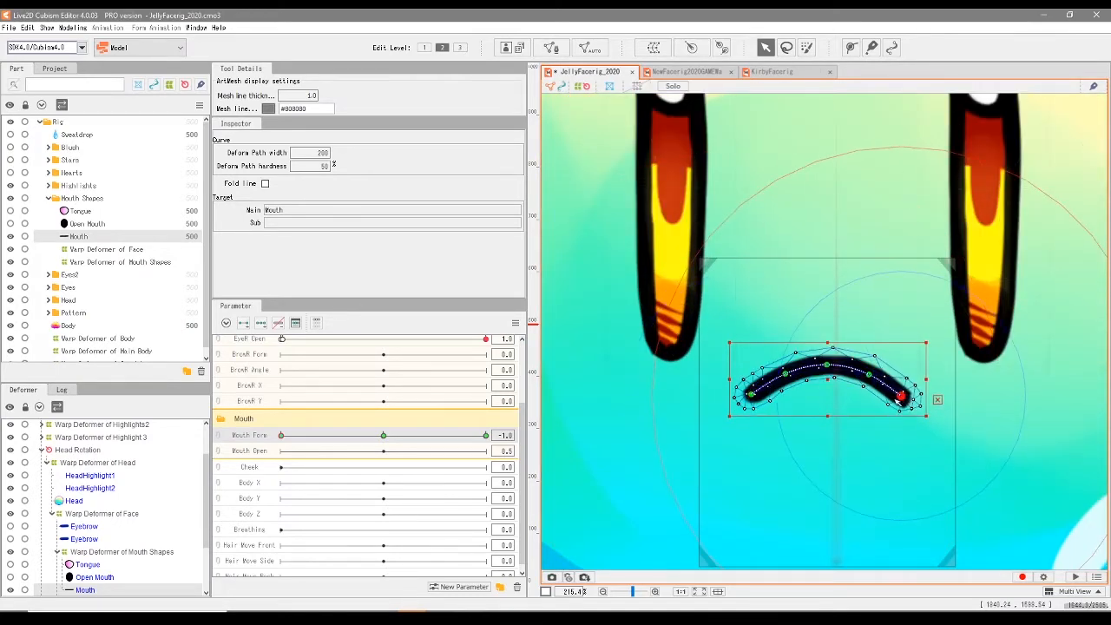
left_click(752, 396)
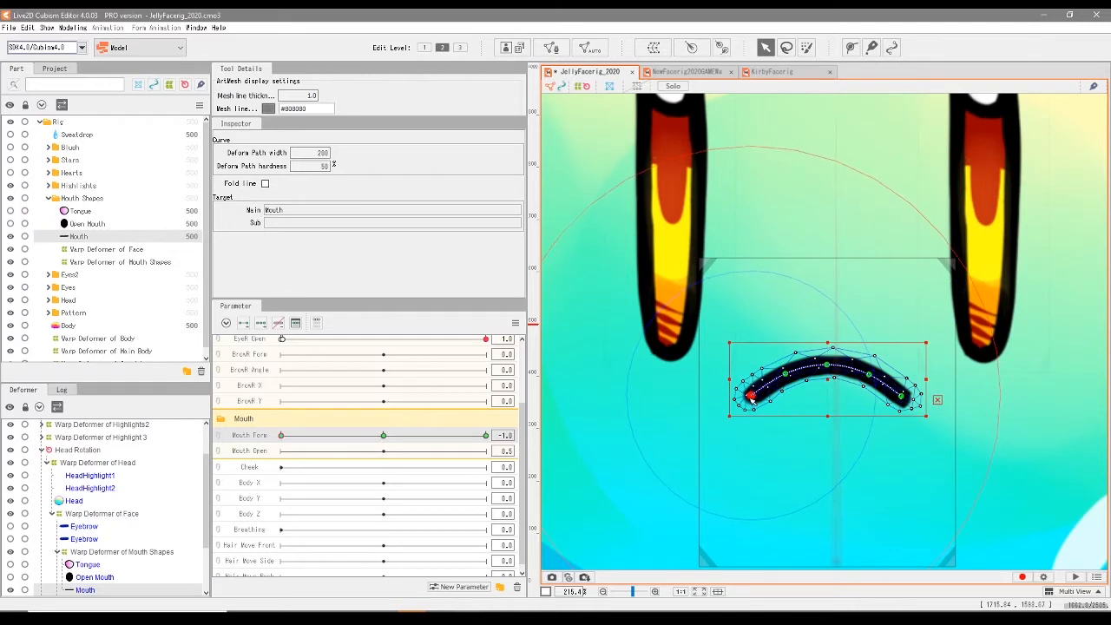
- Set Mouth Form to 1.0 and bend the Mouth path into a smile by raising both ends and lowering the centre
left_click_drag(288, 441, 488, 449)
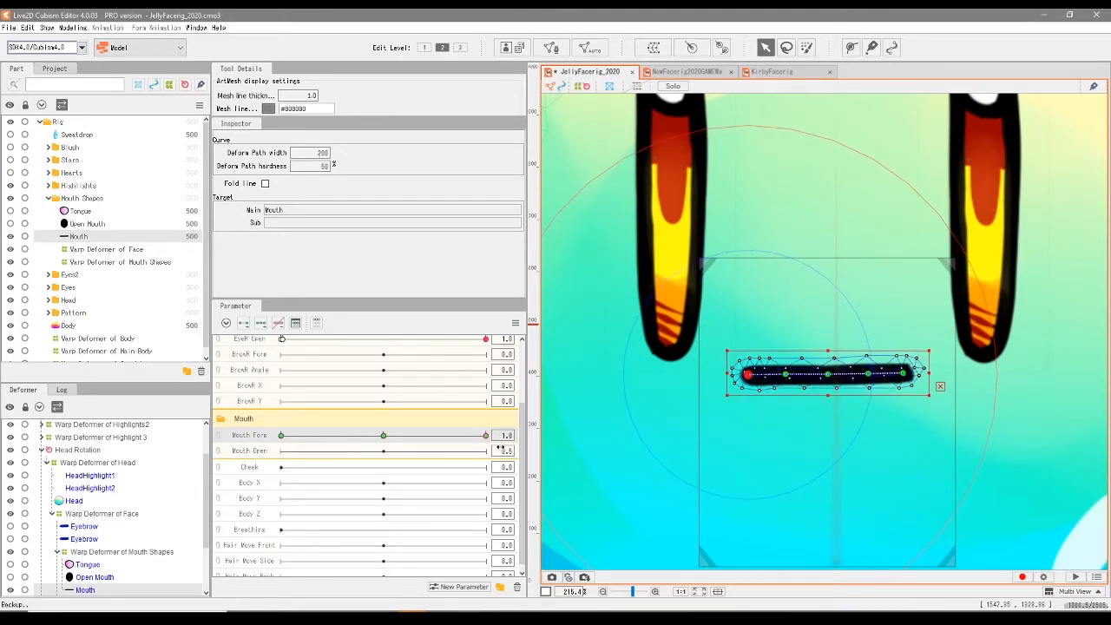
scroll(705, 406, "up", 3)
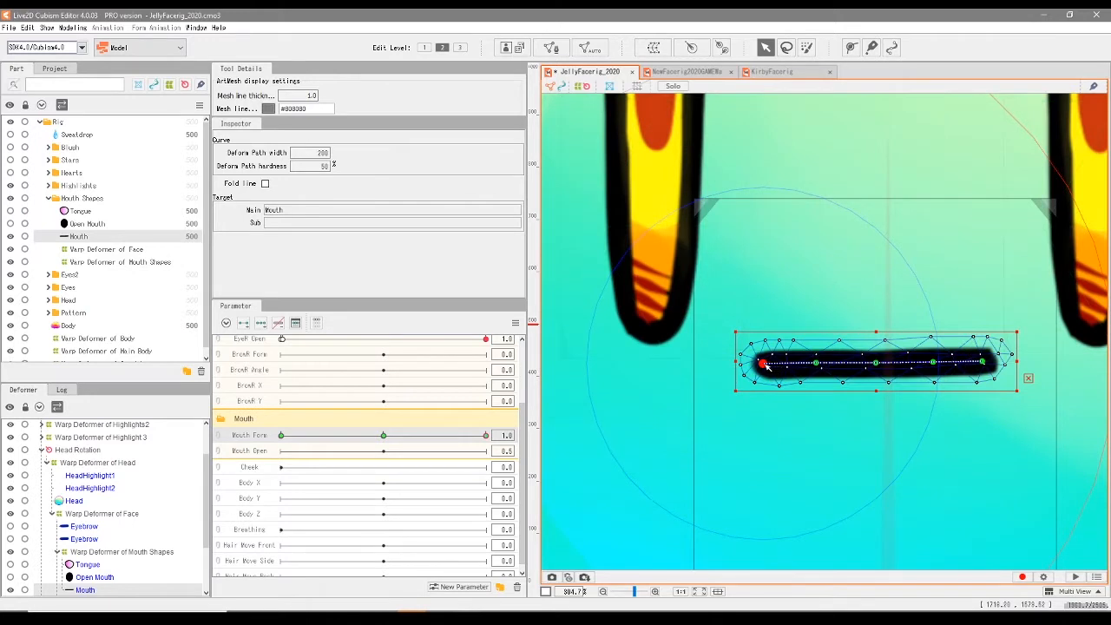
left_click_drag(764, 366, 769, 339)
left_click_drag(982, 361, 983, 332)
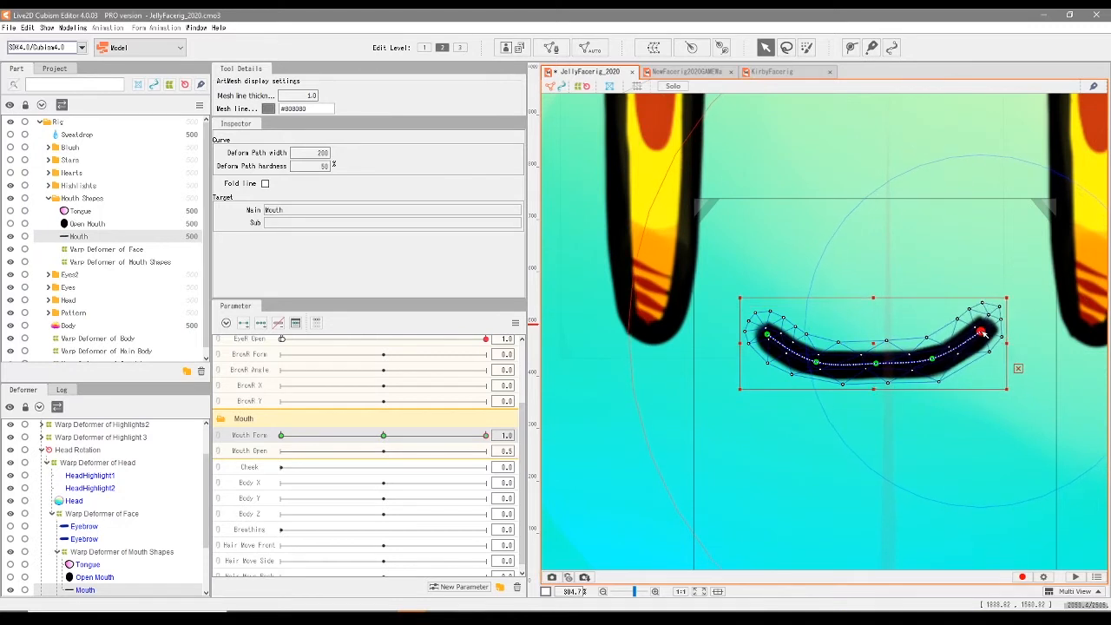
left_click_drag(769, 334, 770, 329)
left_click_drag(878, 363, 877, 374)
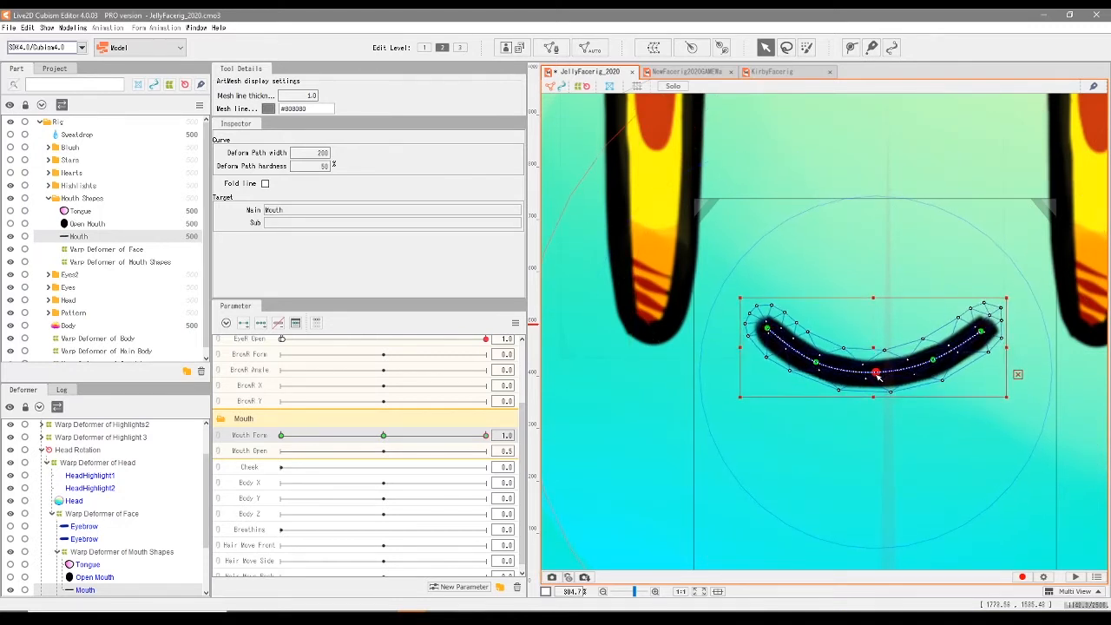
left_click_drag(878, 376, 879, 377)
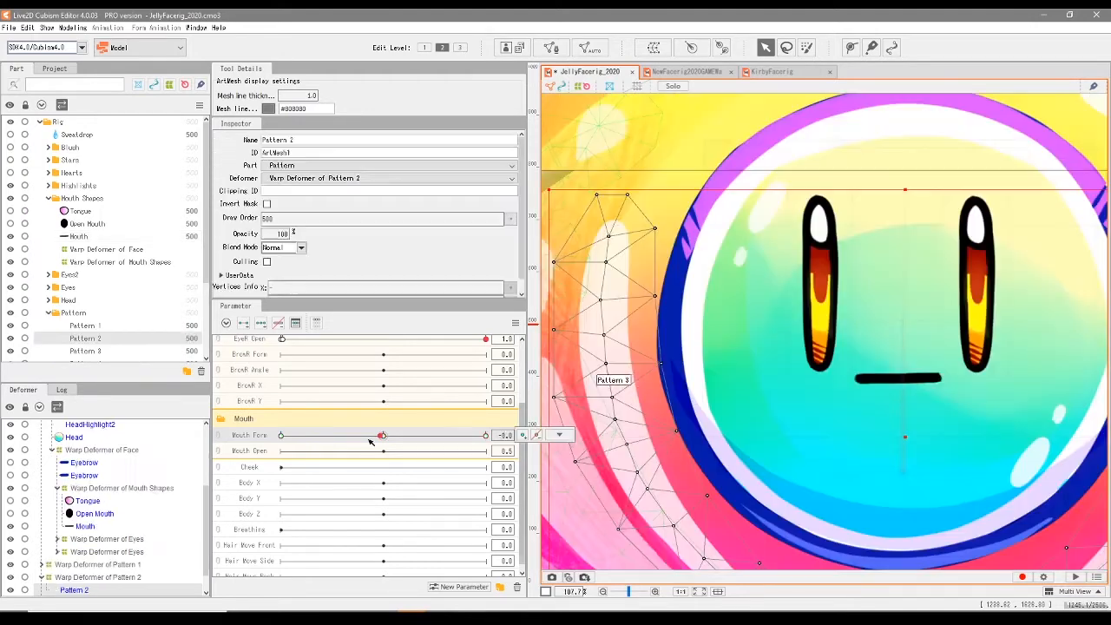
- Return Mouth Form to 0.0, show the Open Mouth and Tongue meshes, and add three Mouth Open keyforms to both
left_click_drag(383, 435, 293, 458)
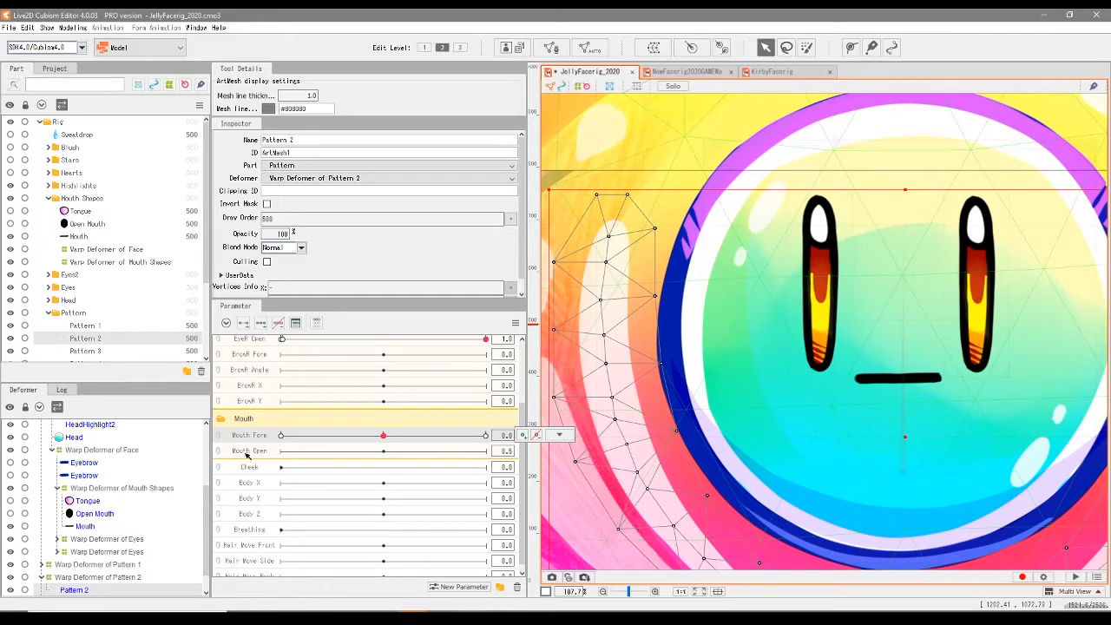
left_click(82, 224)
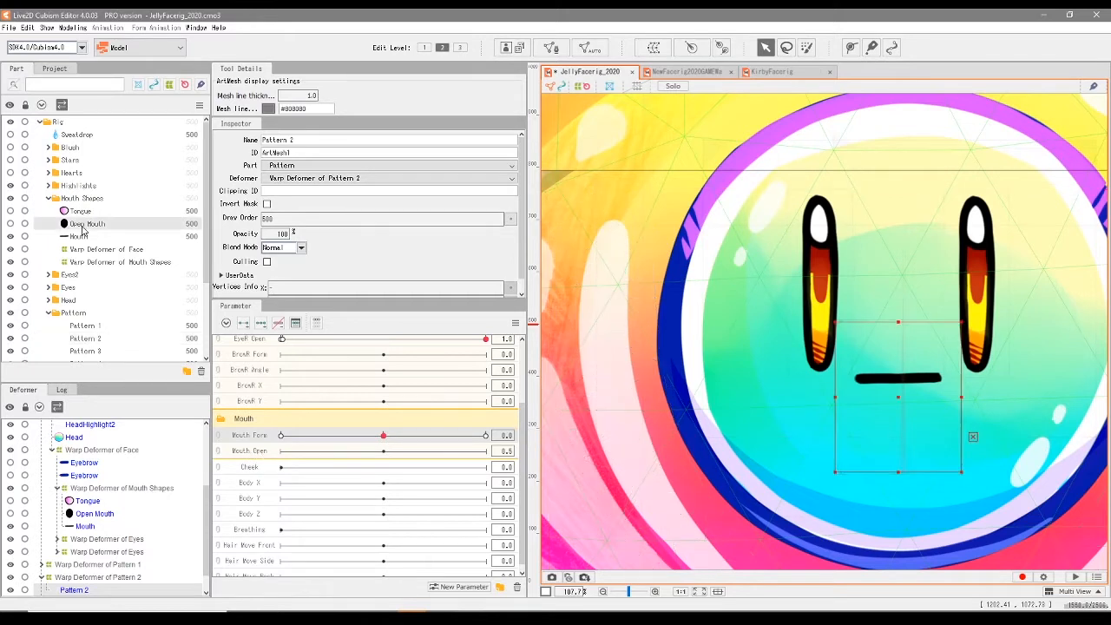
left_click(10, 224)
left_click(10, 212)
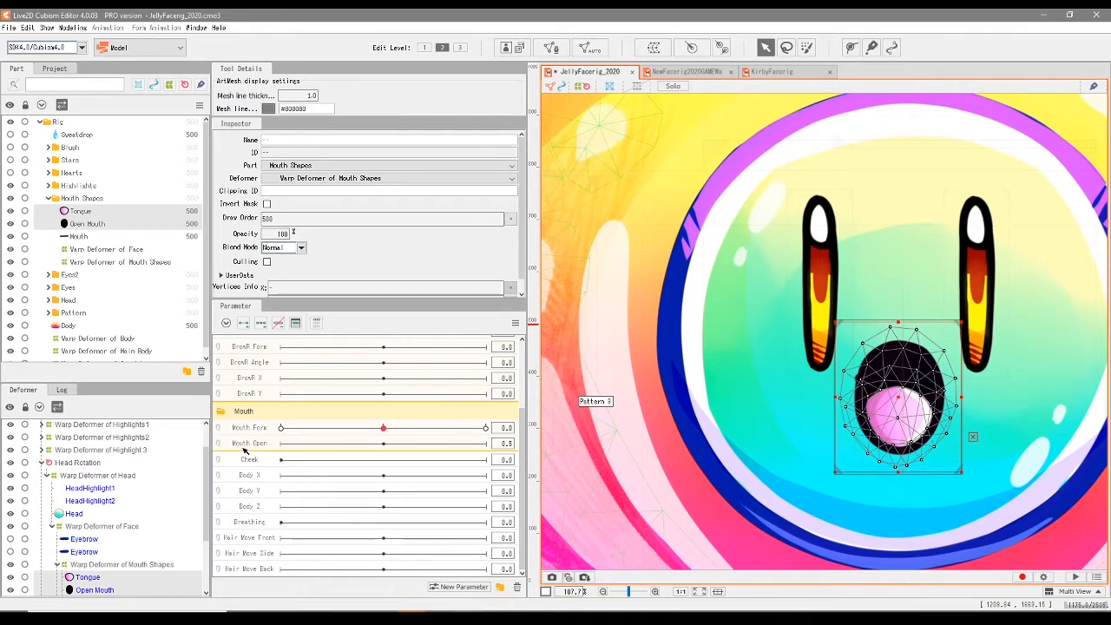
left_click(261, 327)
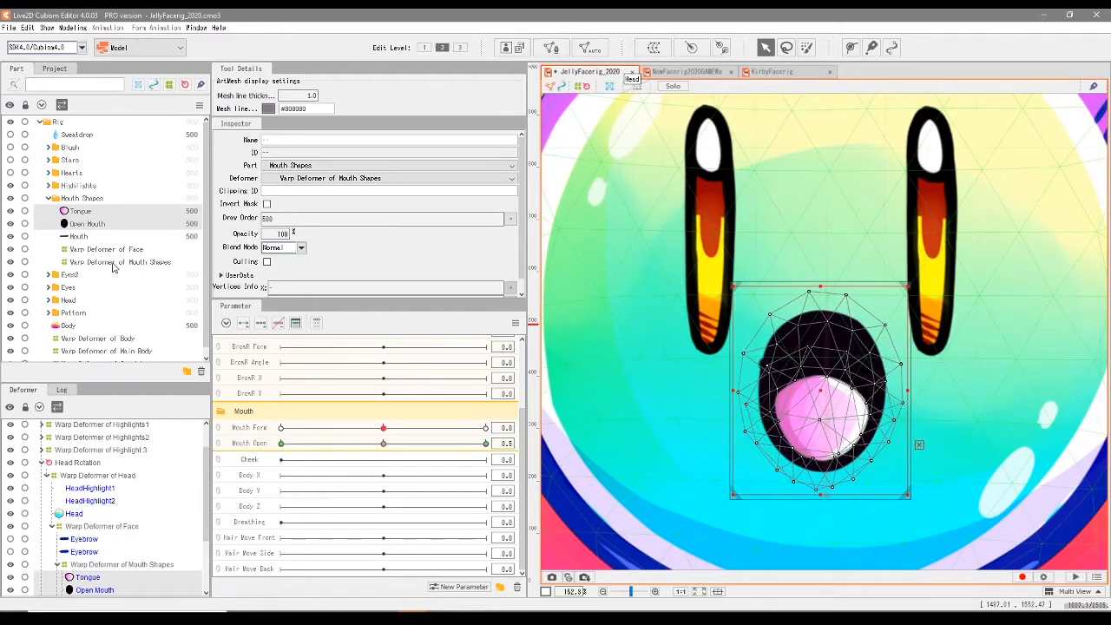
- Add three Mouth Open keyforms to the Warp Deformer of Mouth Shapes, keeping Mouth Form at 0.0
left_click(113, 263)
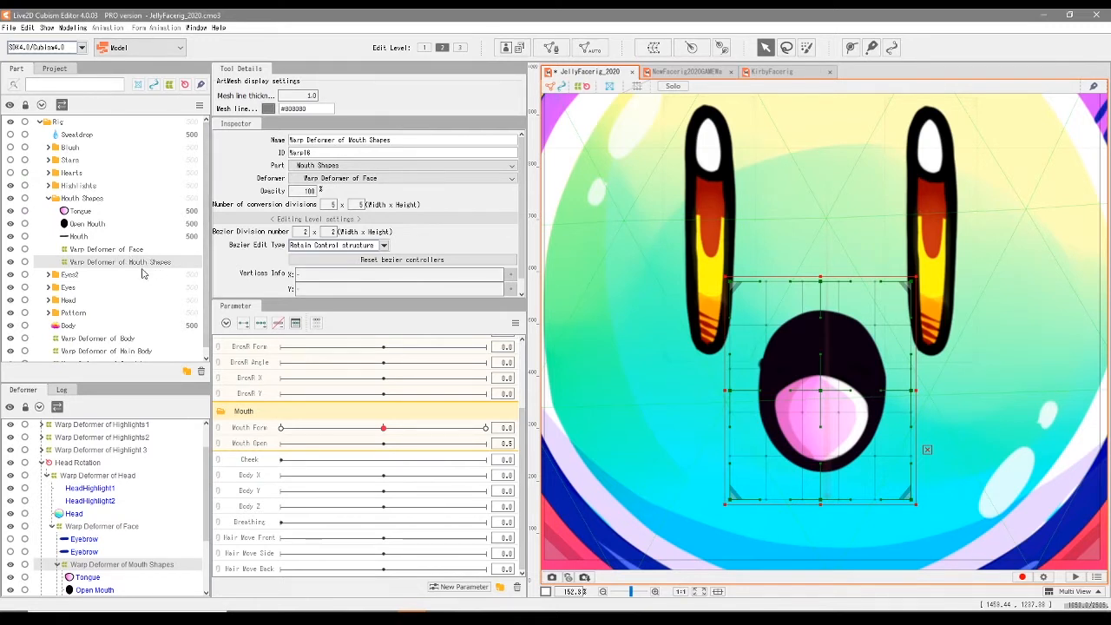
left_click(252, 446)
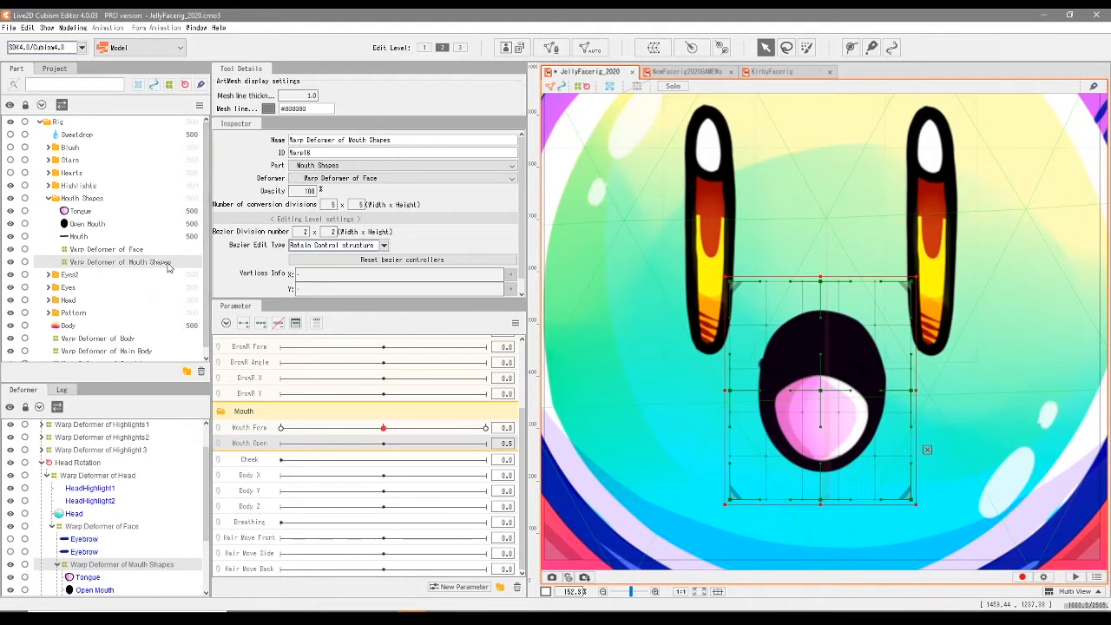
left_click(262, 328)
left_click(387, 430)
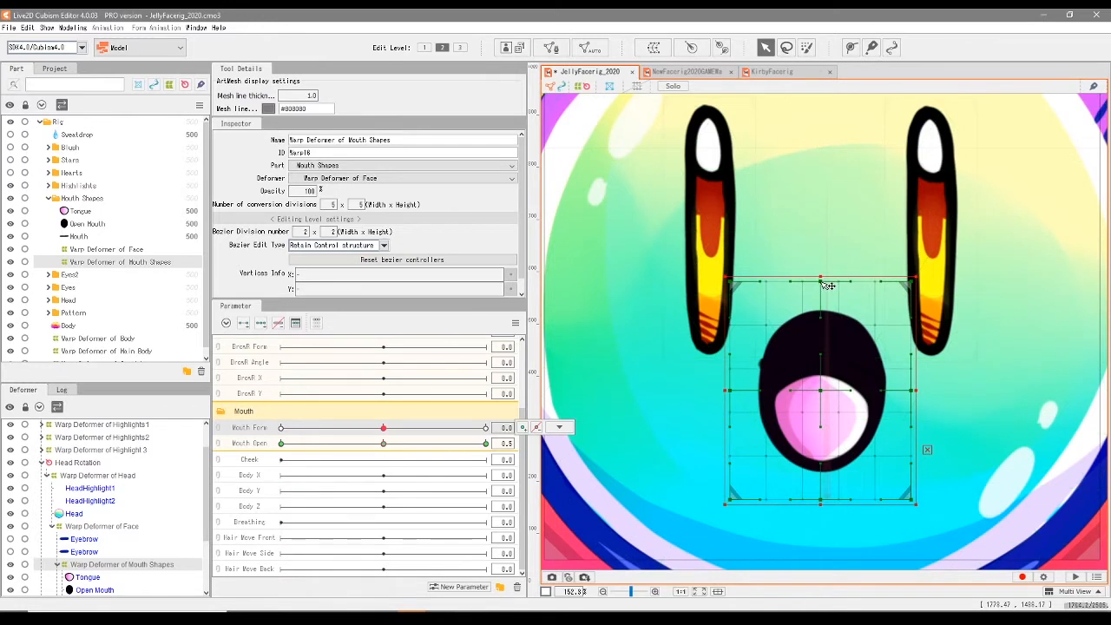
- Move the Mouth mesh out of the Warp Deformer of Mouth Shapes so it sits directly under the Warp Deformer of Face
scroll(140, 538, "down", 2)
left_click(83, 557)
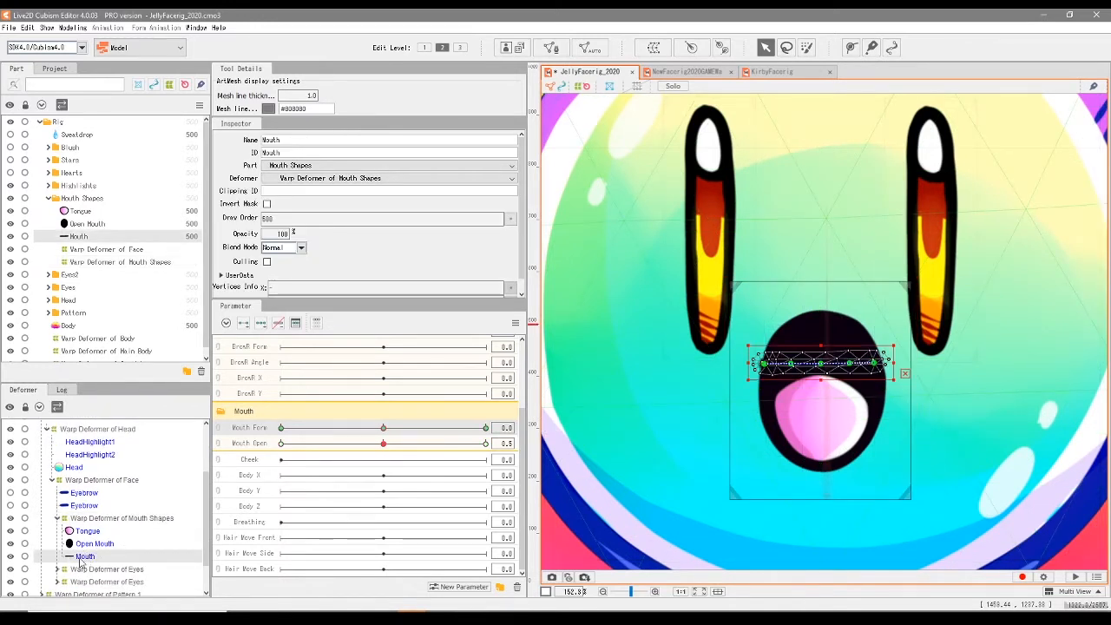
left_click_drag(83, 560, 86, 510)
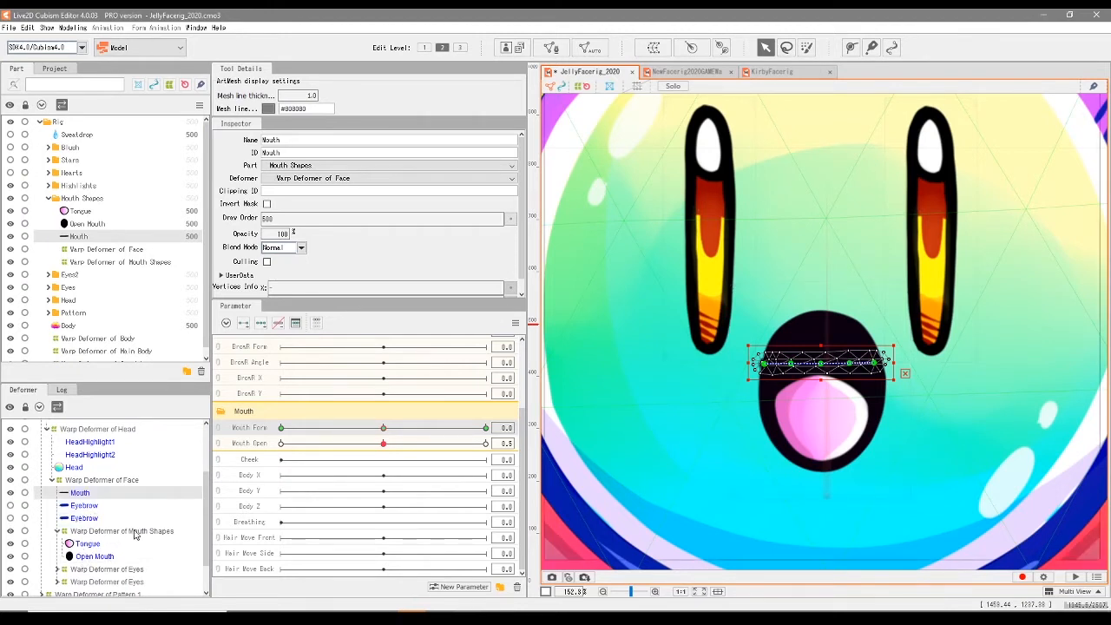
left_click(57, 531)
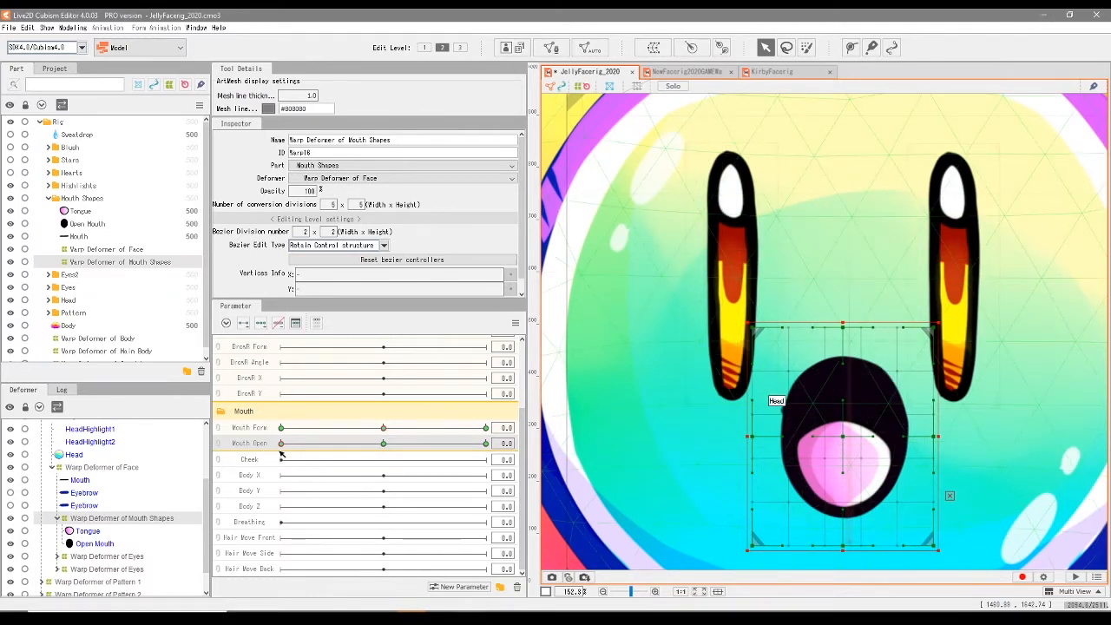
- At Mouth Open 0.5, lower the top centre point of the Mouth Shapes warp deformer and pull its upper corners down and outward
left_click_drag(284, 444, 312, 456)
left_click_drag(428, 458, 273, 457)
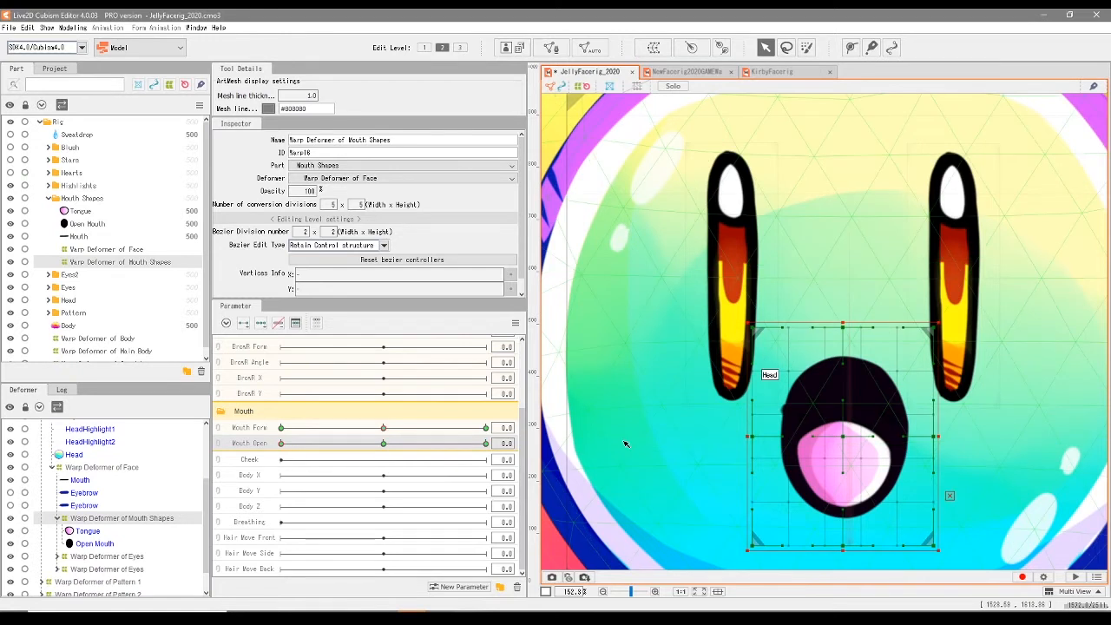
left_click(385, 444)
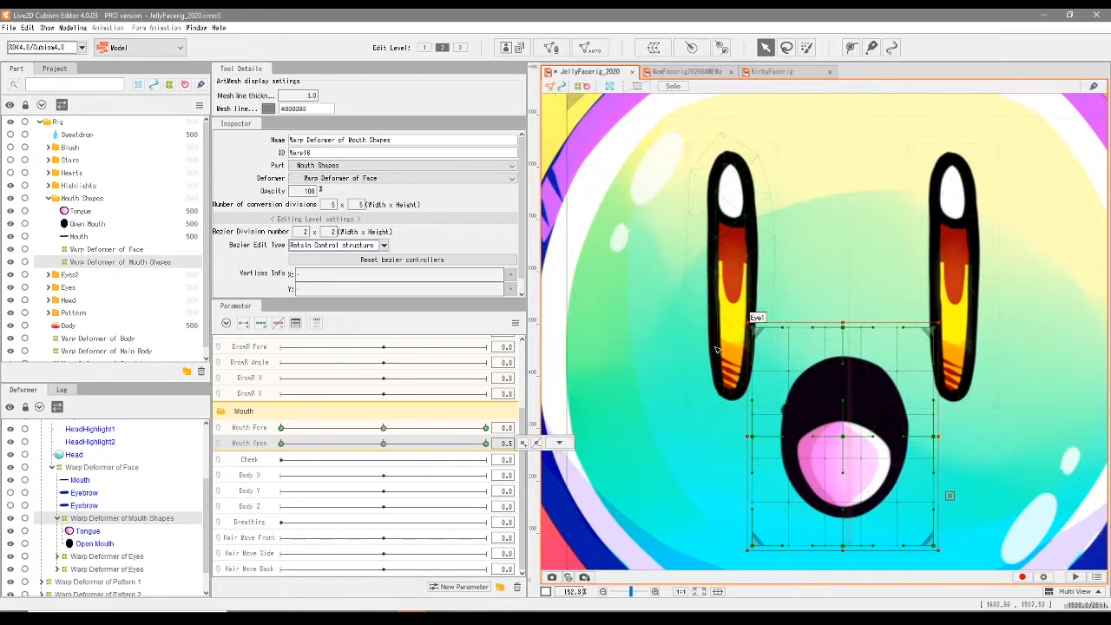
left_click_drag(756, 330, 733, 391)
left_click_drag(842, 329, 843, 397)
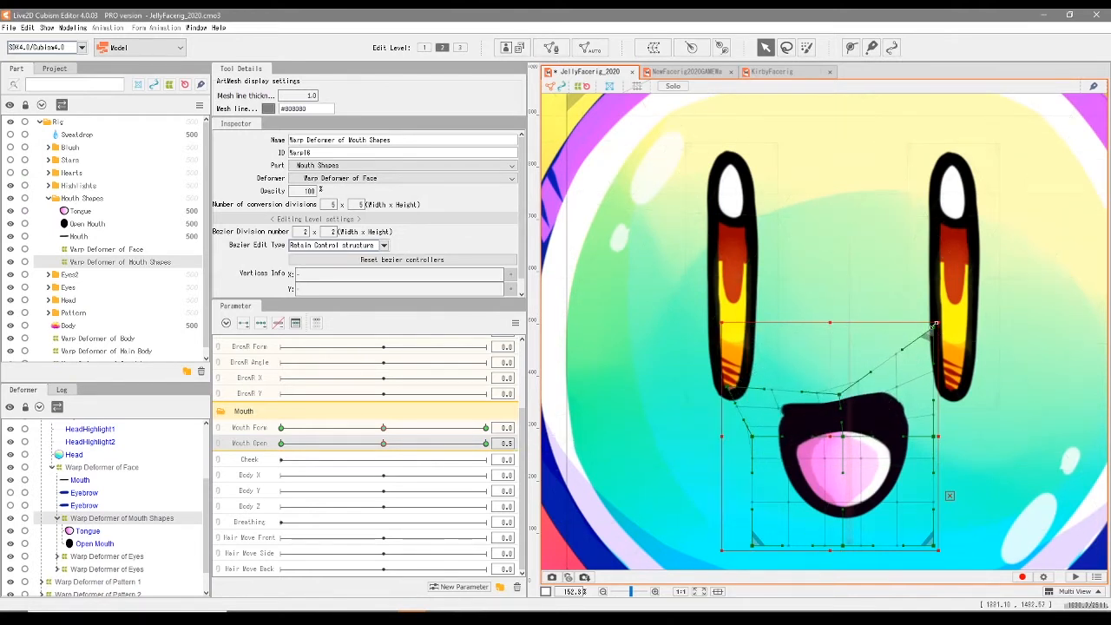
left_click_drag(942, 335, 960, 368)
left_click_drag(728, 388, 716, 362)
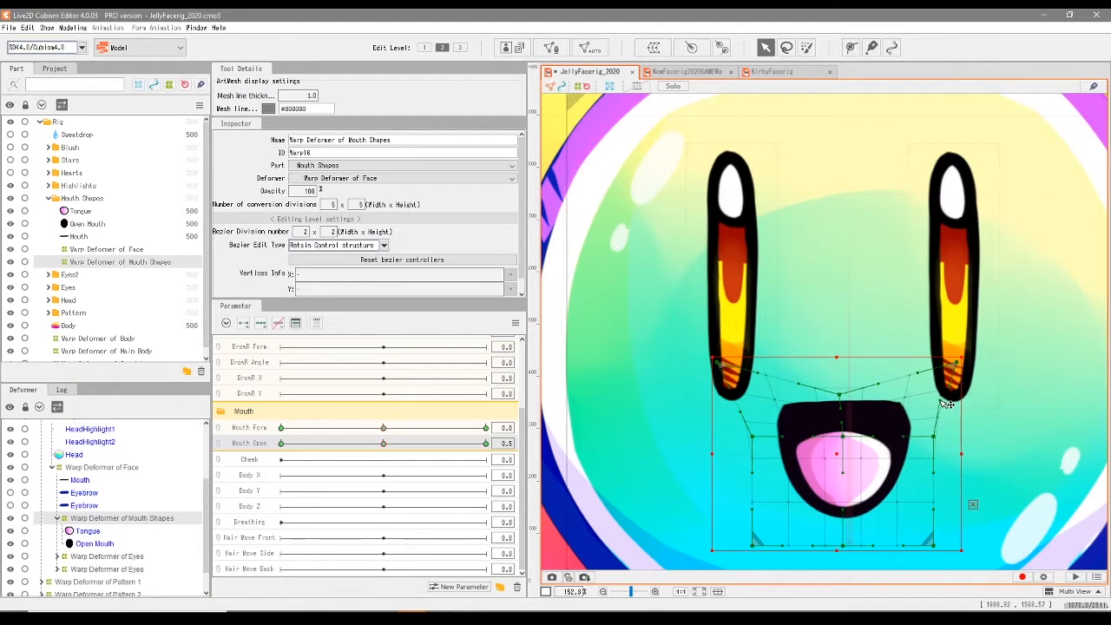
left_click_drag(954, 365, 968, 358)
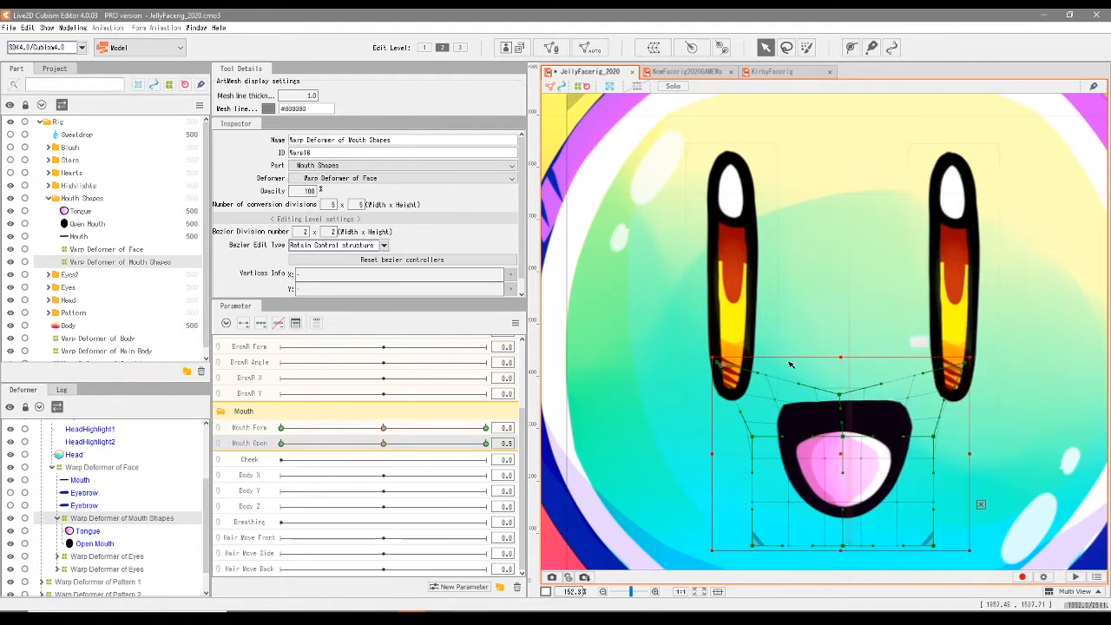
left_click_drag(722, 368, 713, 365)
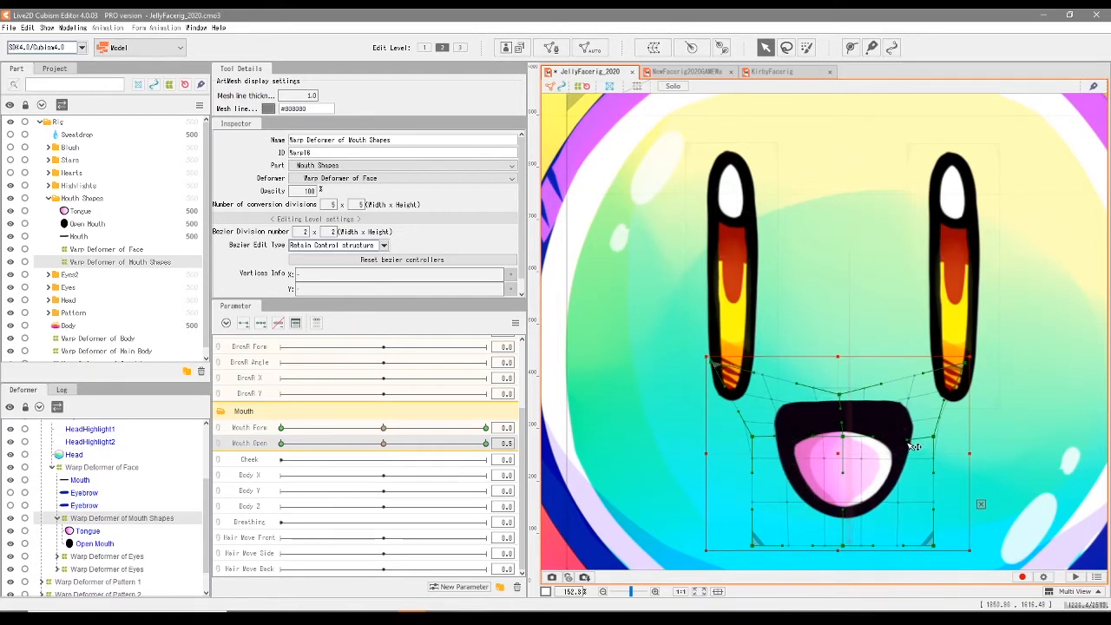
- At Mouth Open 0.0, lower the mouth deformer's top centre point, spread its upper corners outward, and adjust its side point
left_click_drag(383, 443, 279, 469)
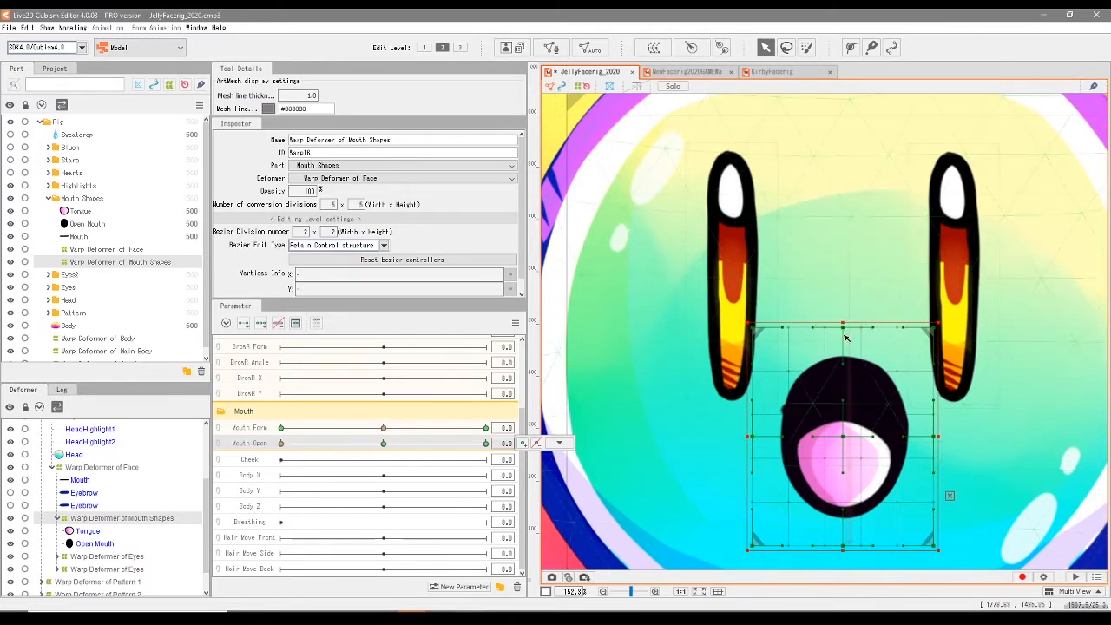
left_click_drag(850, 334, 849, 419)
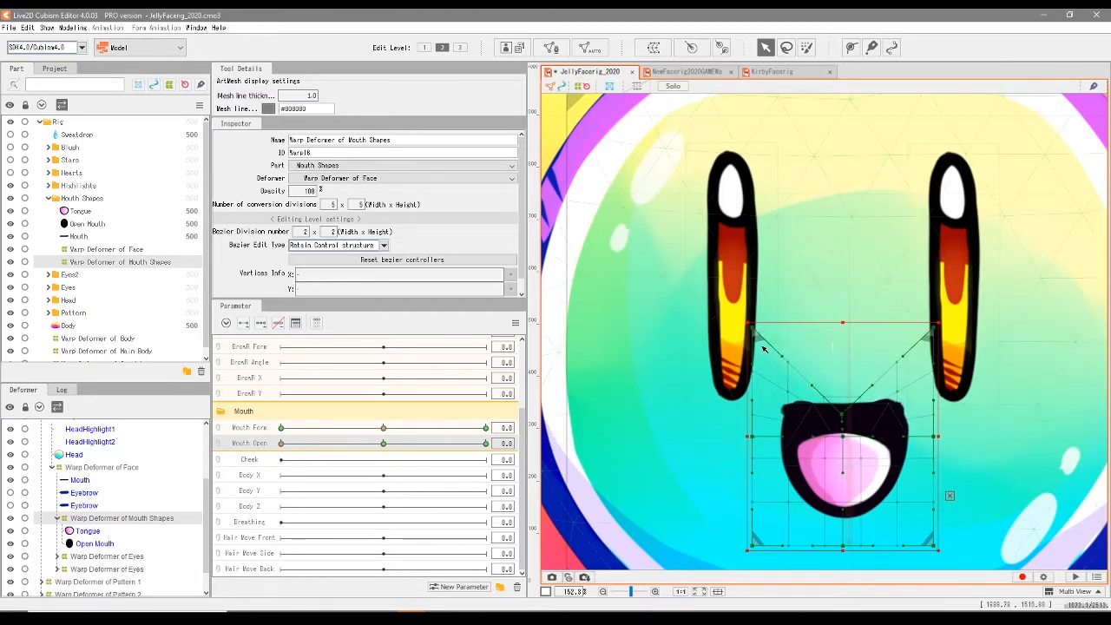
left_click_drag(756, 334, 720, 346)
left_click_drag(943, 344, 952, 343)
left_click_drag(933, 437, 935, 407)
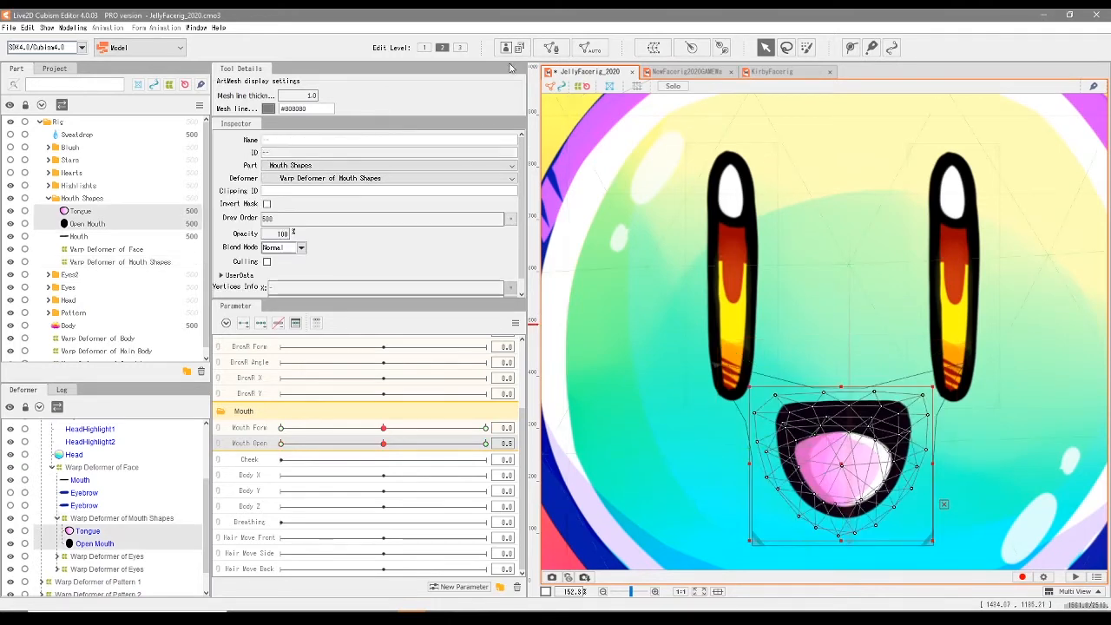
- Regenerate the Tongue and Open Mouth meshes with a preset of the automatic mesh generator
left_click(589, 47)
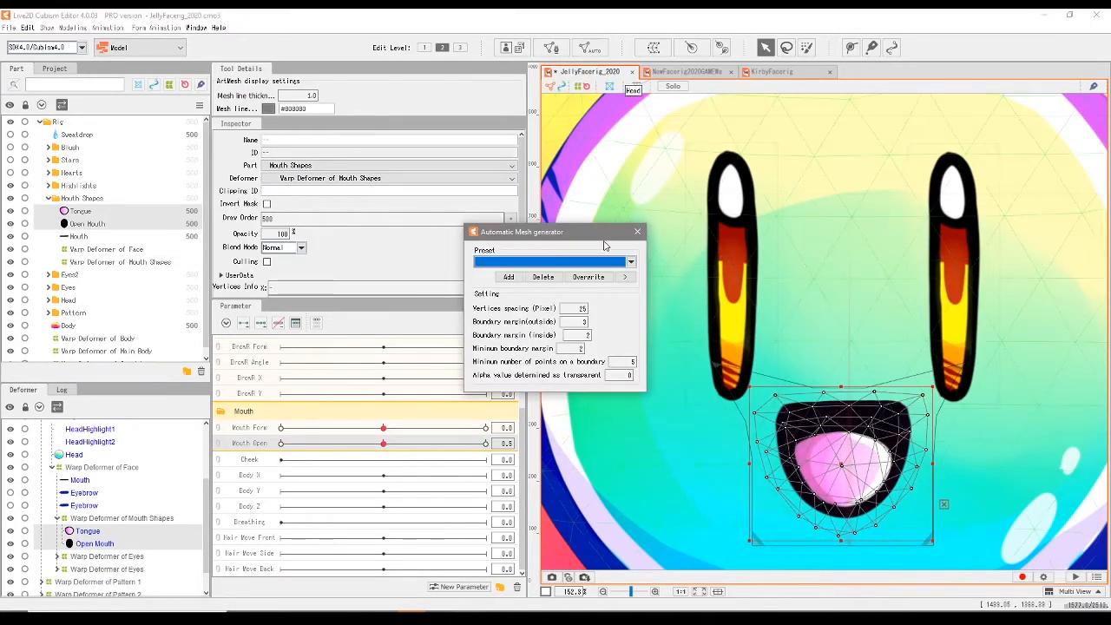
left_click(631, 262)
left_click(507, 290)
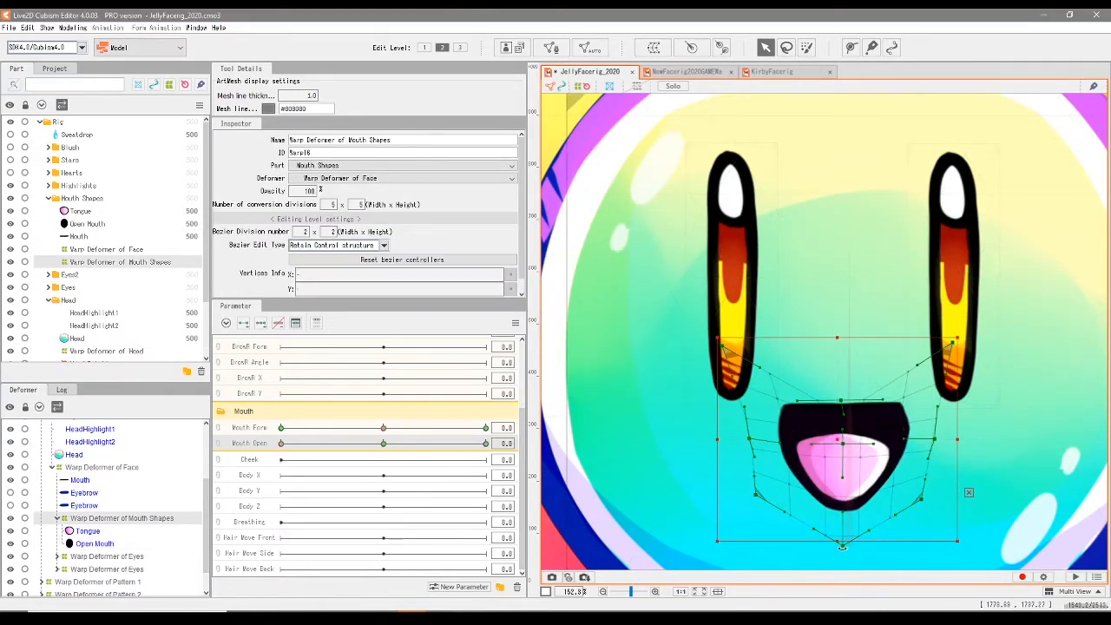
- Raise the mouth deformer's bottom centre and lower corner points at Mouth Open 0.0 to make the mouth shallower
scroll(856, 565, "up", 3)
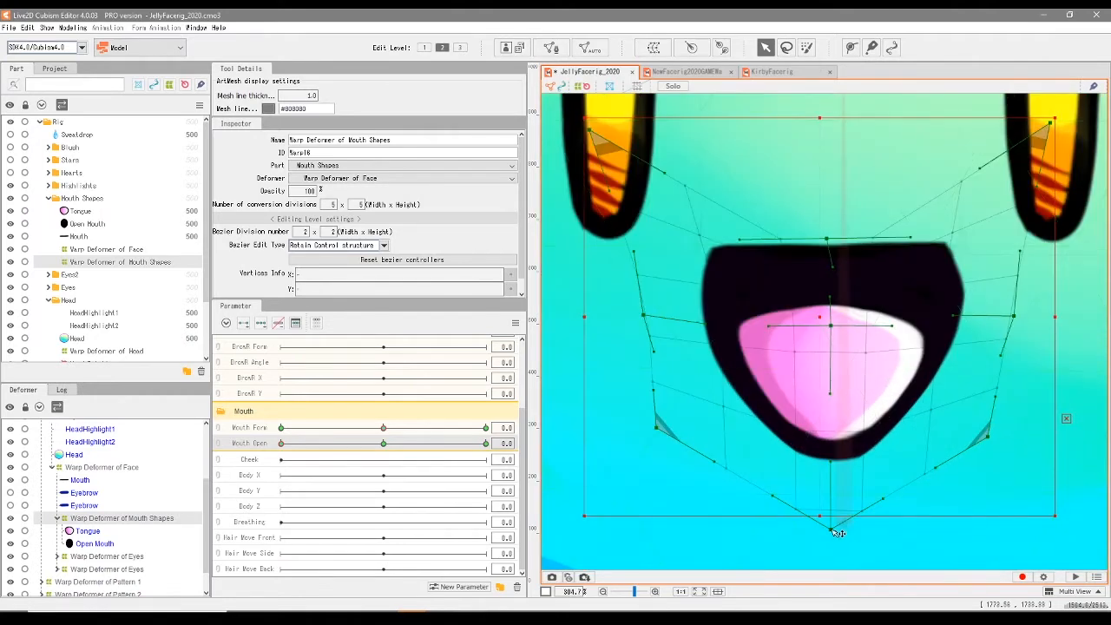
left_click_drag(837, 530, 834, 404)
left_click_drag(656, 427, 667, 383)
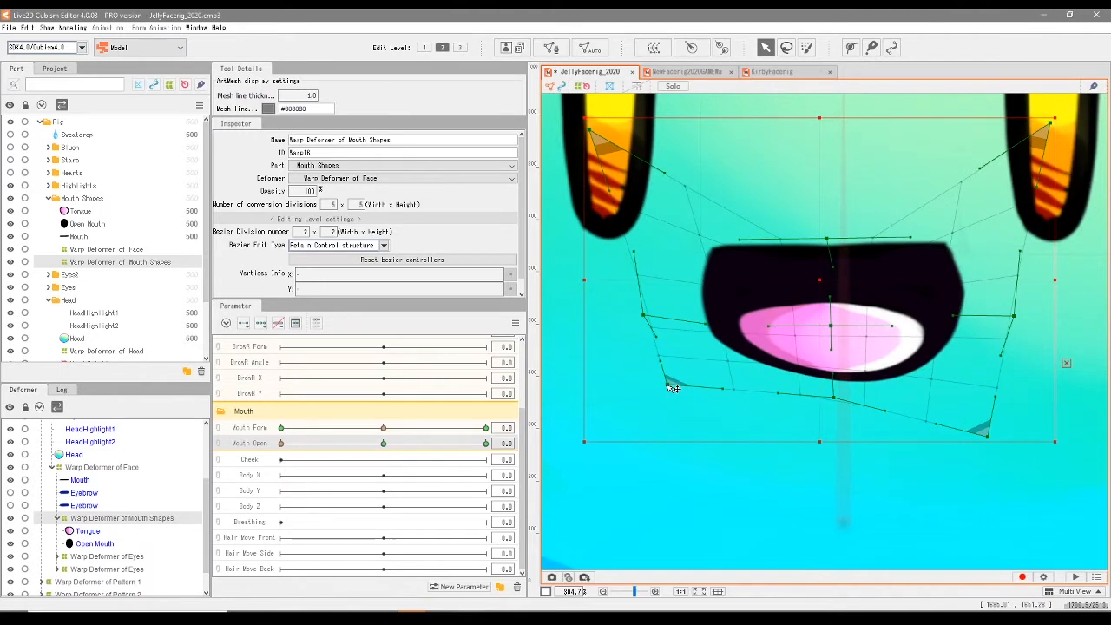
left_click_drag(987, 437, 962, 374)
mouse_move(667, 384)
left_mouse_down()
mouse_move(695, 354)
mouse_move(686, 376)
left_mouse_up()
left_click_drag(835, 399, 835, 325)
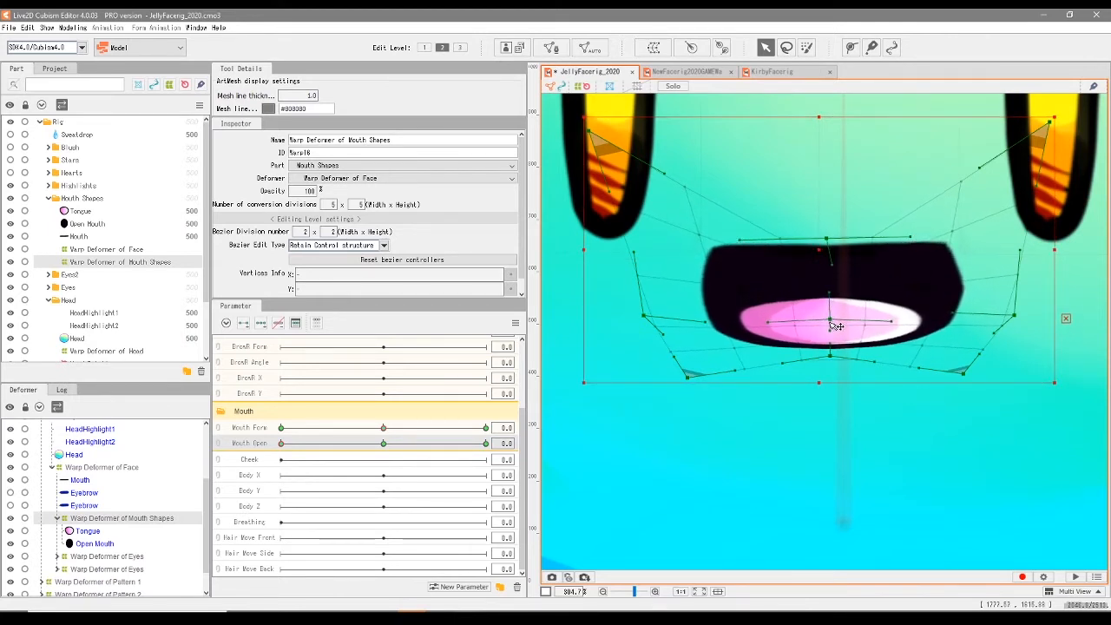
- Squash the mouth deformer's remaining points together at Mouth Open 0.0 until the open mouth becomes a thin, even horizontal line
left_click_drag(643, 315, 665, 280)
left_click_drag(964, 373, 1002, 287)
mouse_move(1050, 122)
left_mouse_down()
mouse_move(1004, 176)
mouse_move(1048, 144)
left_mouse_up()
left_click_drag(843, 362, 815, 243)
left_click_drag(282, 445, 252, 486)
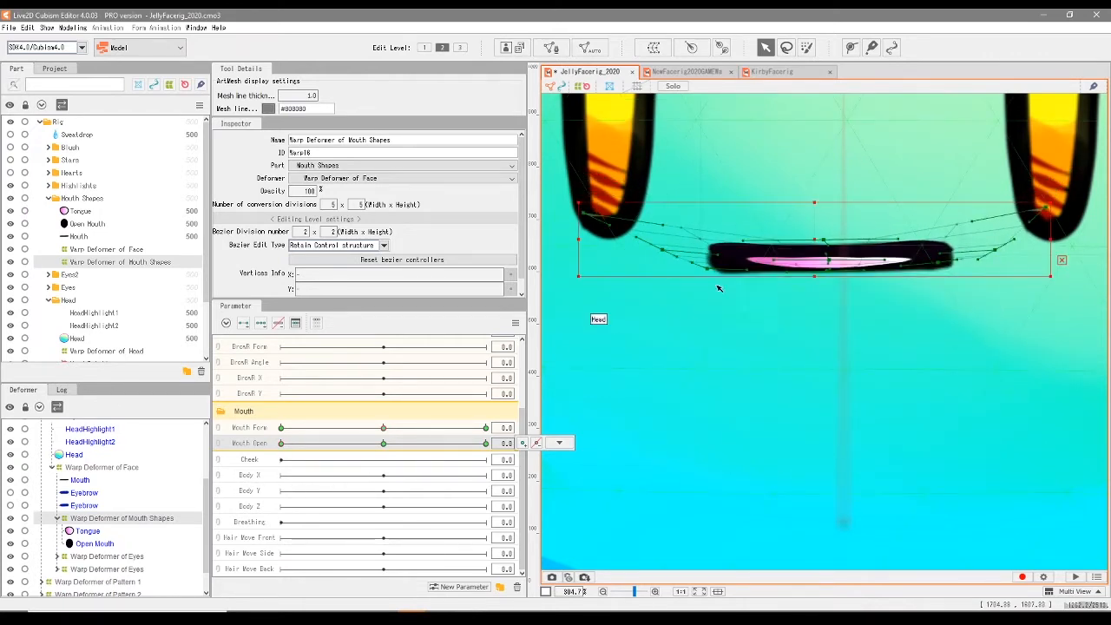
left_click_drag(582, 213, 600, 239)
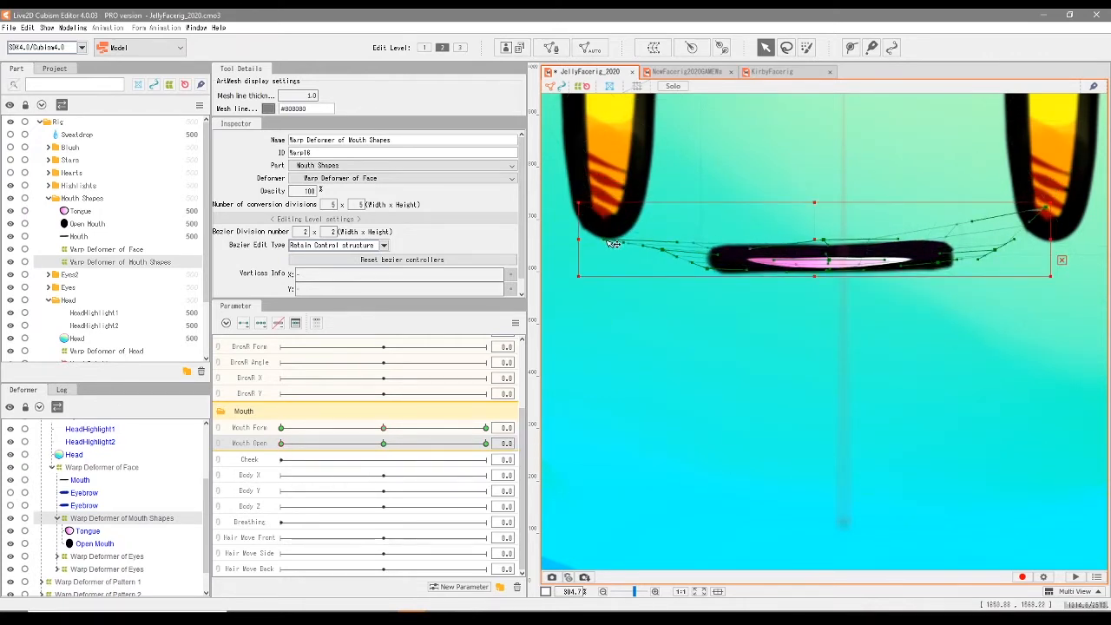
left_click_drag(1049, 211, 1016, 229)
left_click_drag(830, 268, 830, 264)
- Preview the mouth opening between the closed and half-open keyforms, then return Mouth Open to 0.0
left_click_drag(281, 443, 347, 484)
scroll(732, 411, "down", 5)
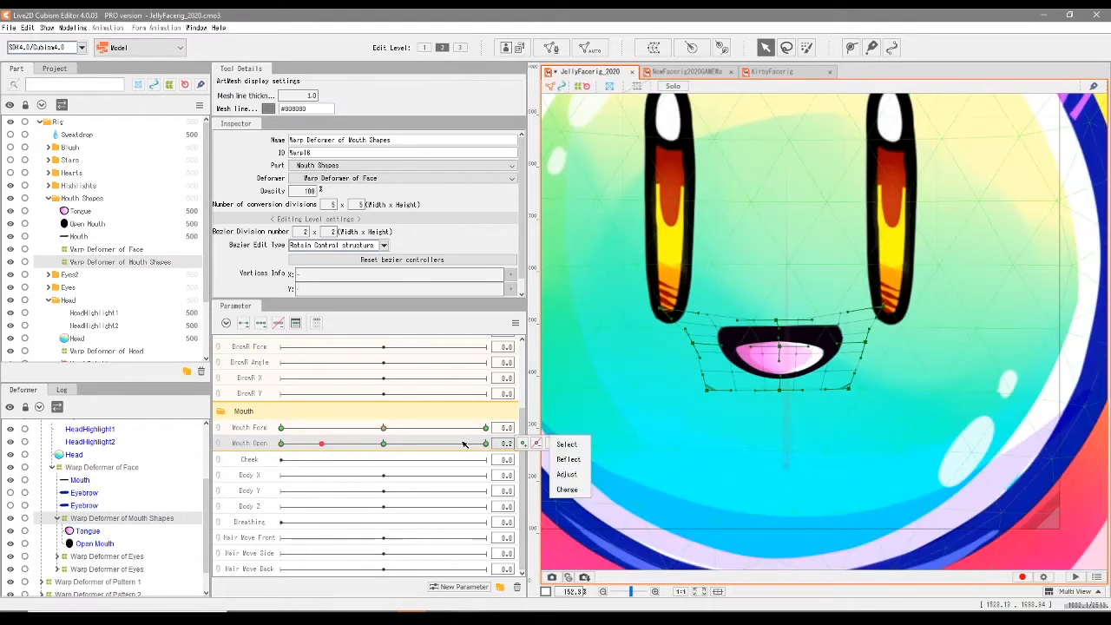
left_click_drag(700, 408, 742, 466)
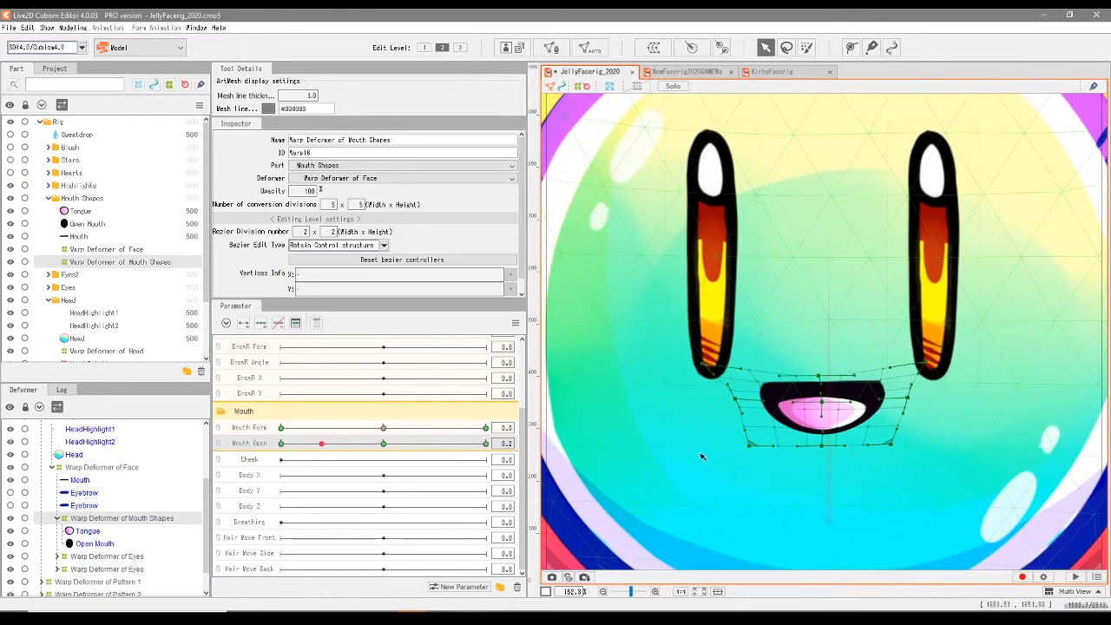
left_click_drag(321, 446, 234, 462)
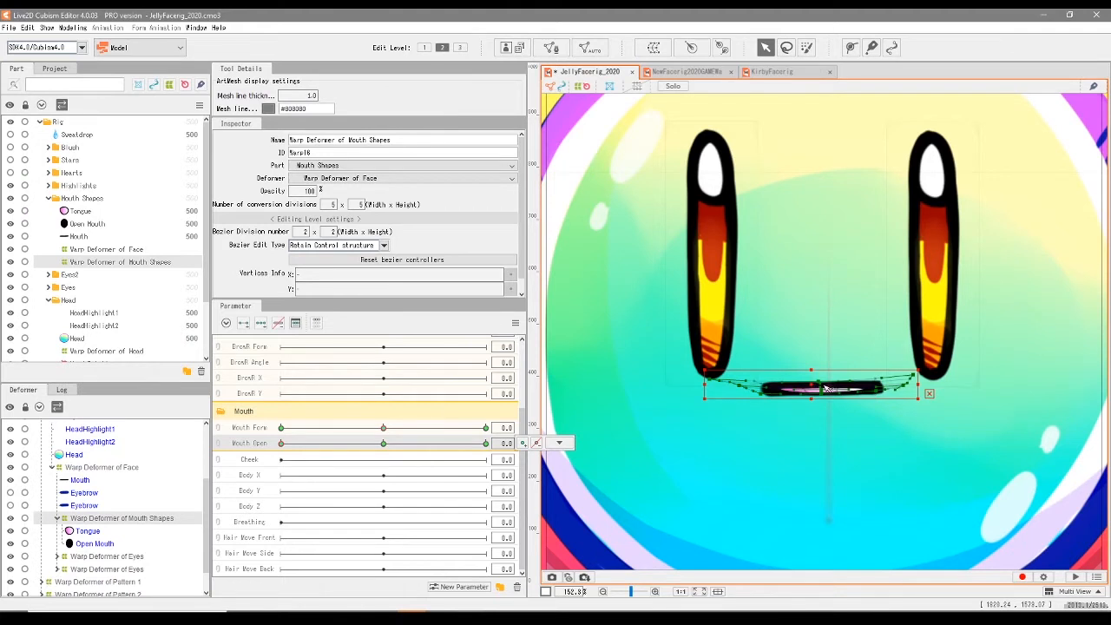
- Move the Mouth mesh above Tongue in the Mouth Shapes part
scroll(717, 373, "up", 1)
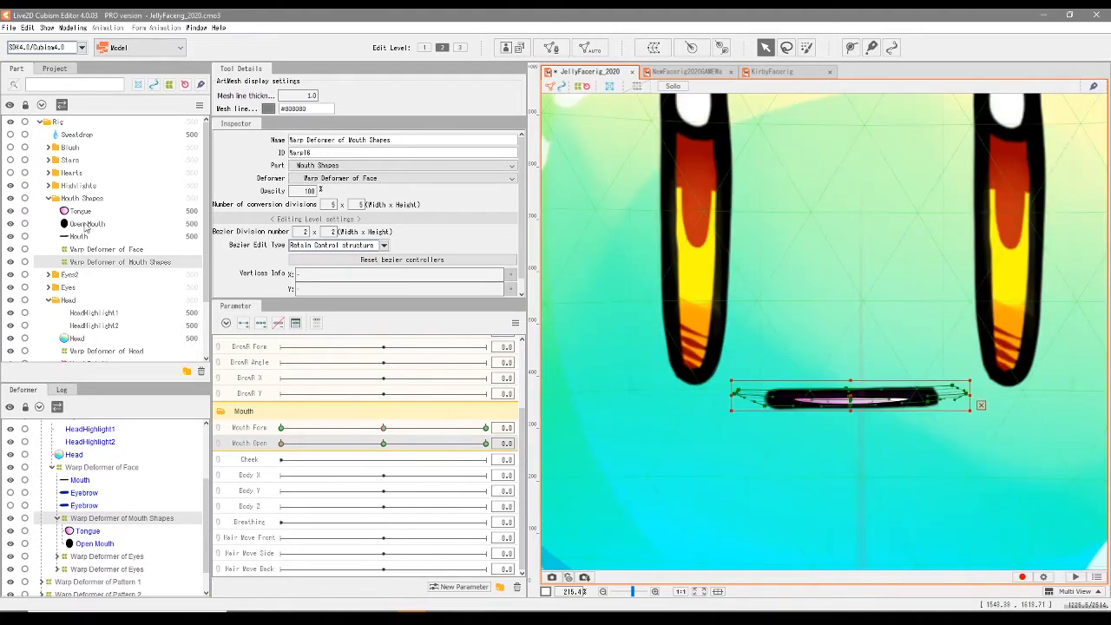
left_click(91, 236)
left_click_drag(94, 237, 90, 213)
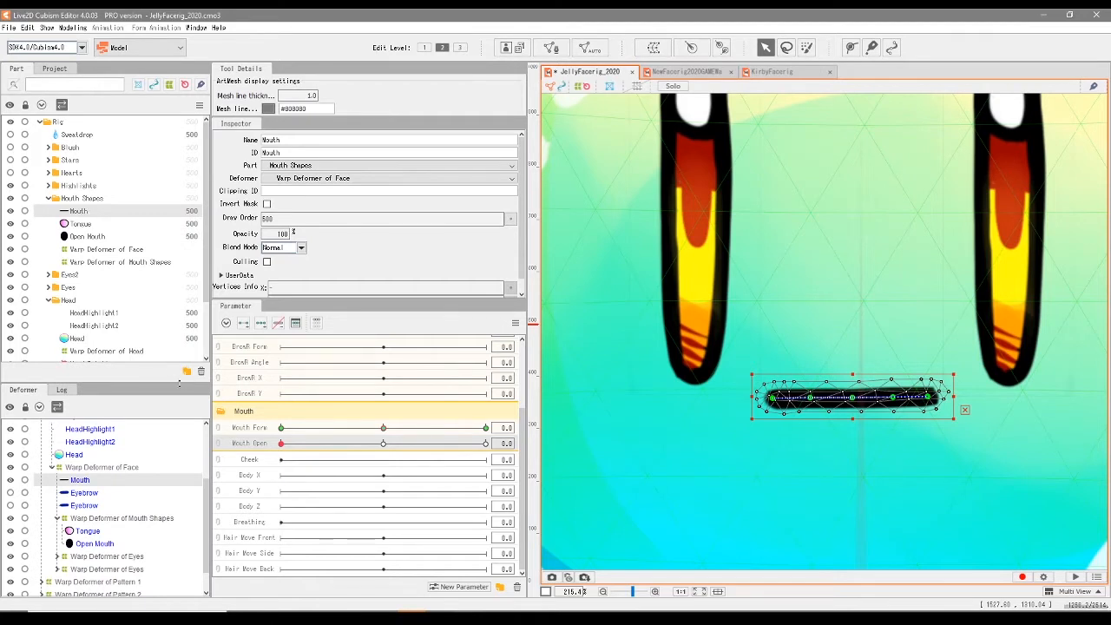
- Preview the mouth opening from Mouth Open 0.0 to 0.5 with the Mouth line in its new layer order
left_click_drag(280, 444, 386, 469)
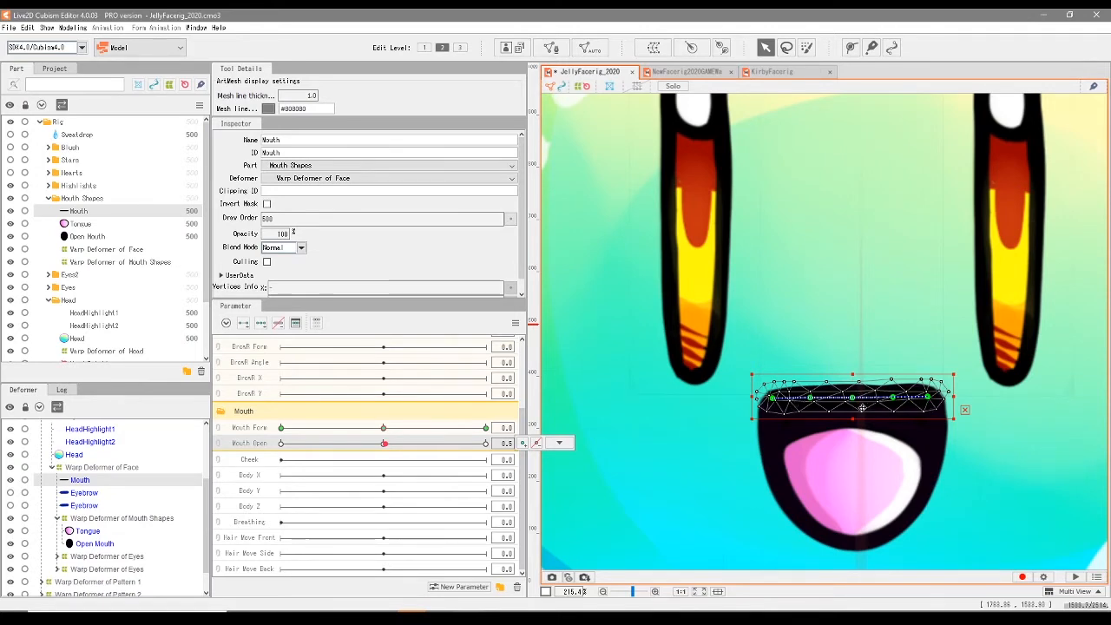
scroll(884, 415, "down", 2)
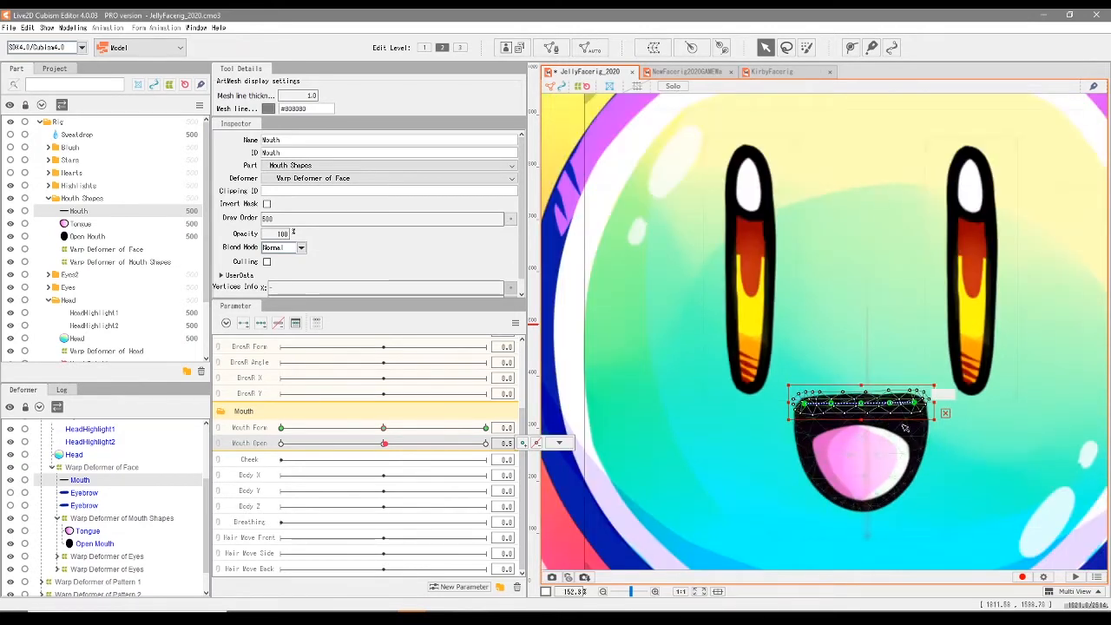
left_click(618, 469)
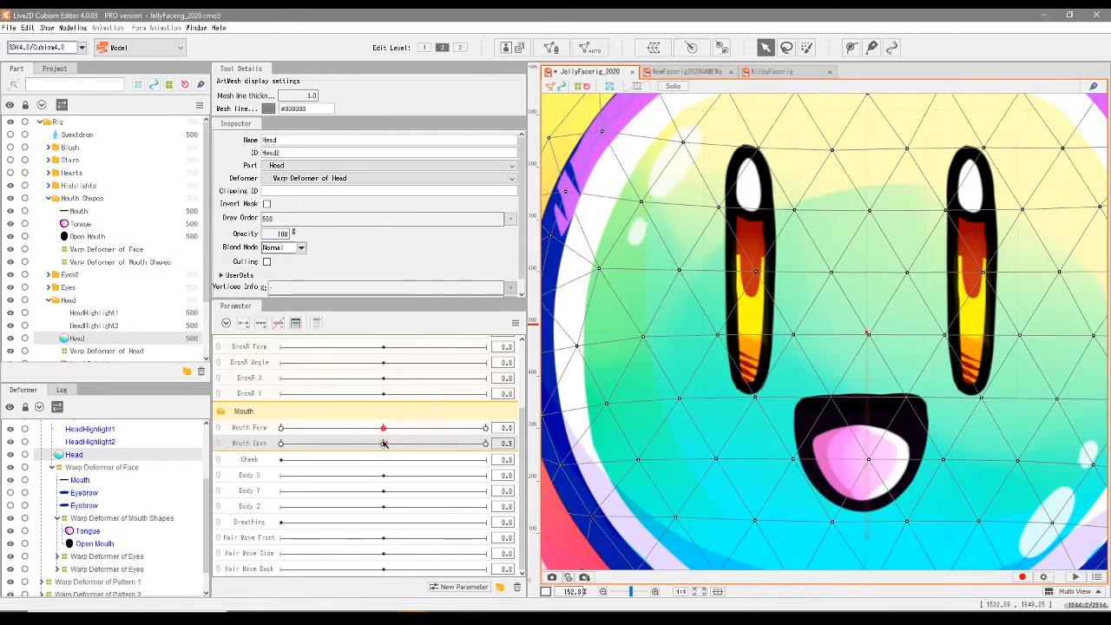
mouse_move(384, 443)
left_mouse_down()
mouse_move(227, 460)
mouse_move(438, 444)
mouse_move(365, 471)
mouse_move(280, 468)
mouse_move(408, 444)
mouse_move(475, 473)
mouse_move(512, 469)
mouse_move(325, 475)
mouse_move(374, 475)
mouse_move(403, 445)
left_mouse_up()
- Set Mouth Open to 1.0 and widen the Warp Deformer of Mouth Shapes slightly on both sides
left_click_drag(384, 445, 485, 444)
scroll(888, 371, "up", 2)
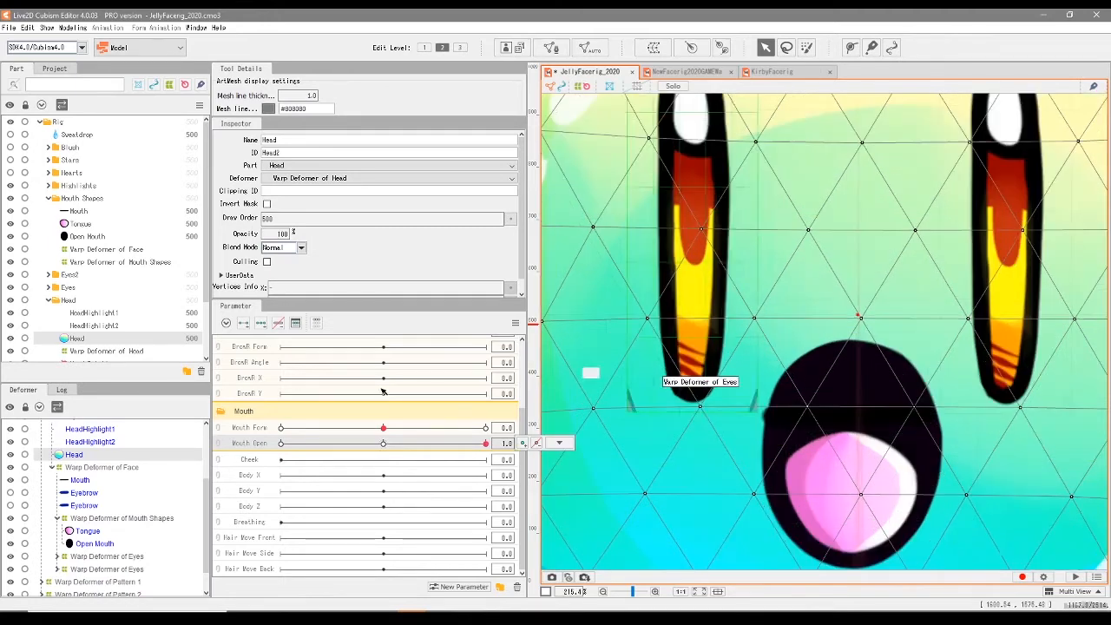
left_click(130, 262)
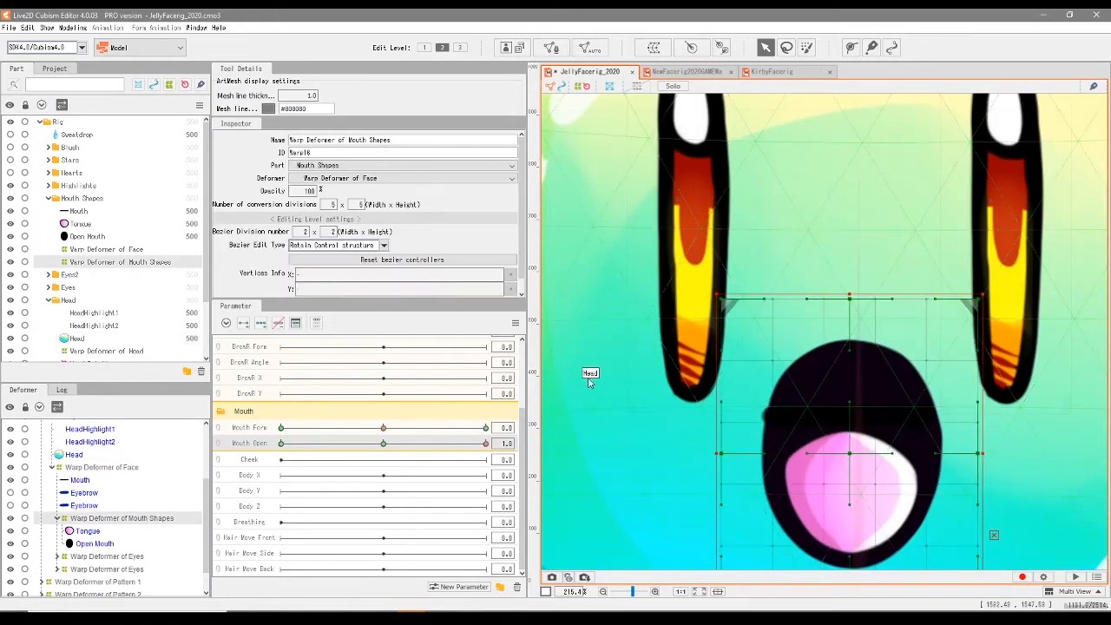
mouse_move(849, 301)
left_mouse_down()
mouse_move(843, 372)
mouse_move(843, 343)
mouse_move(844, 368)
mouse_move(859, 355)
mouse_move(857, 299)
left_mouse_up()
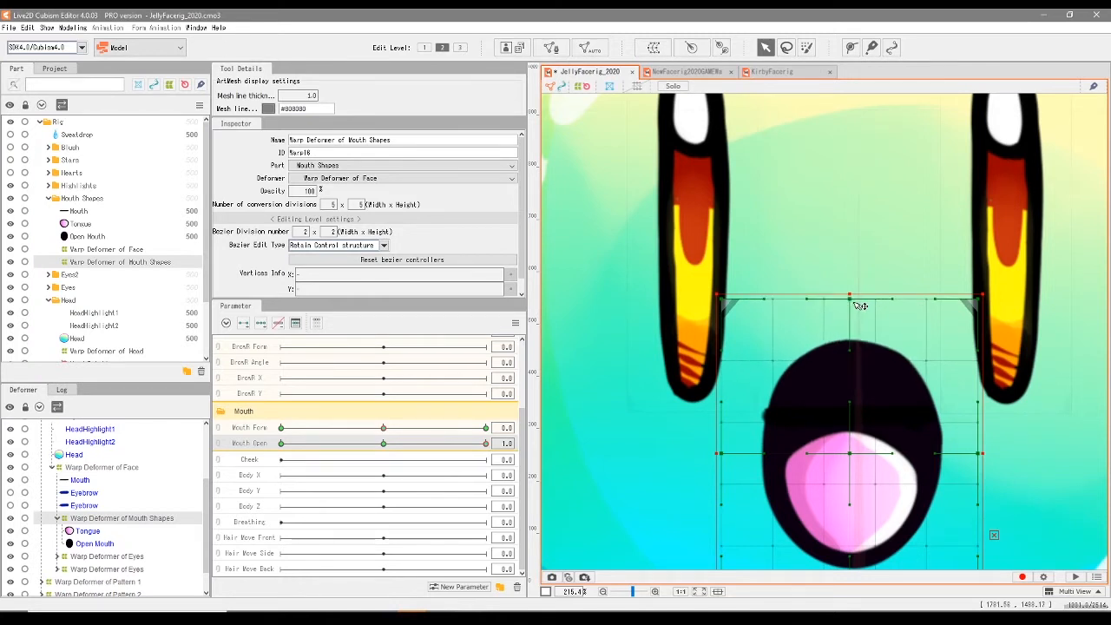
left_click_drag(712, 456, 701, 455)
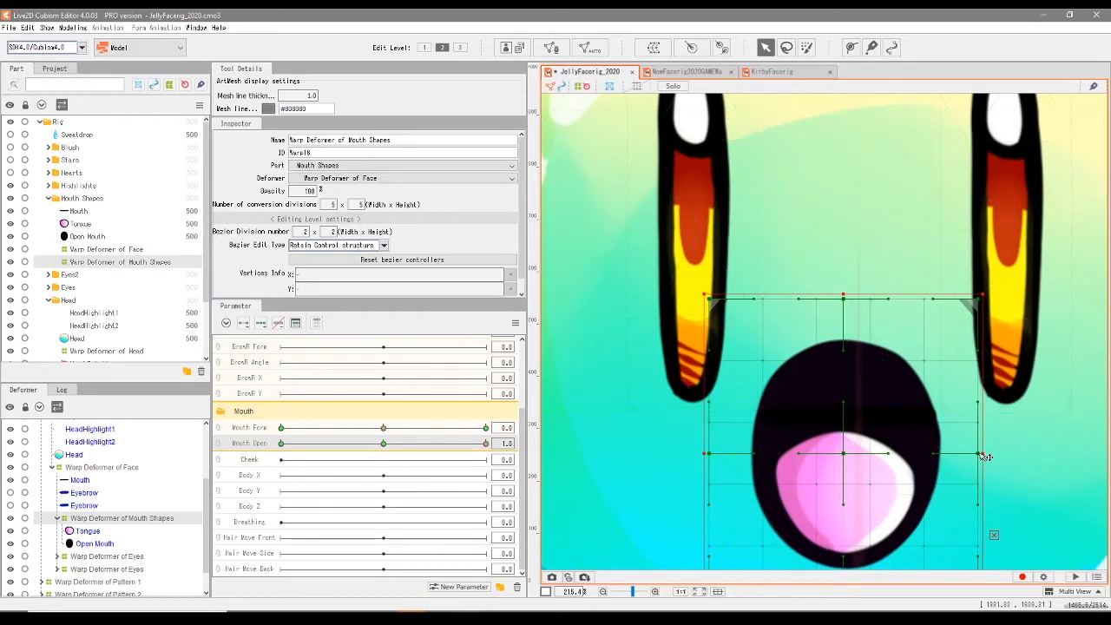
left_click_drag(984, 453, 994, 453)
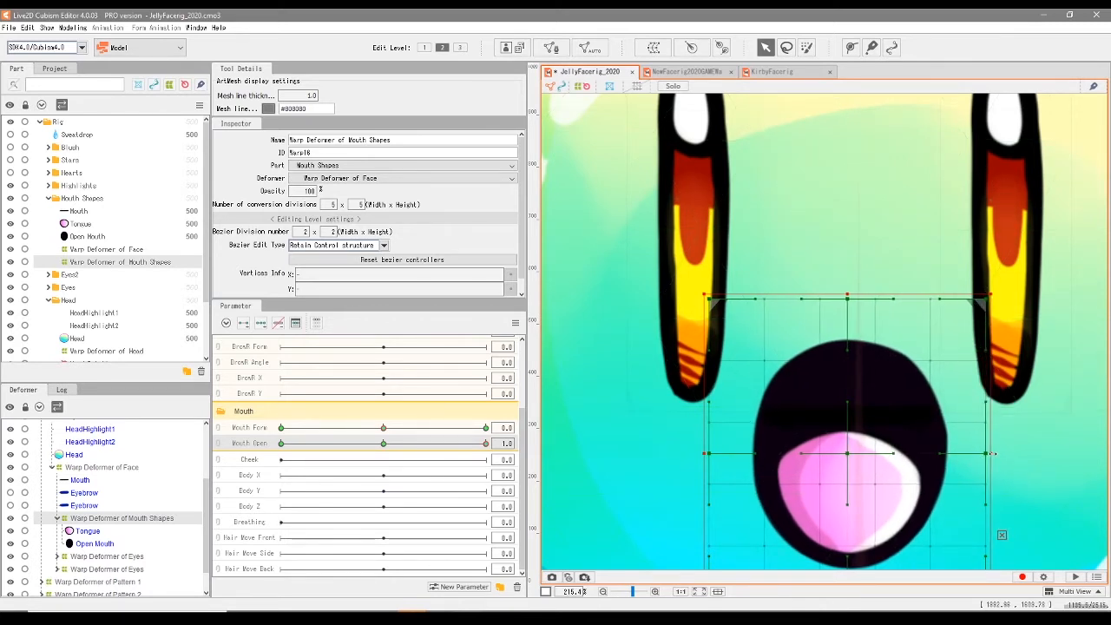
scroll(630, 507, "down", 3)
scroll(630, 507, "up", 1)
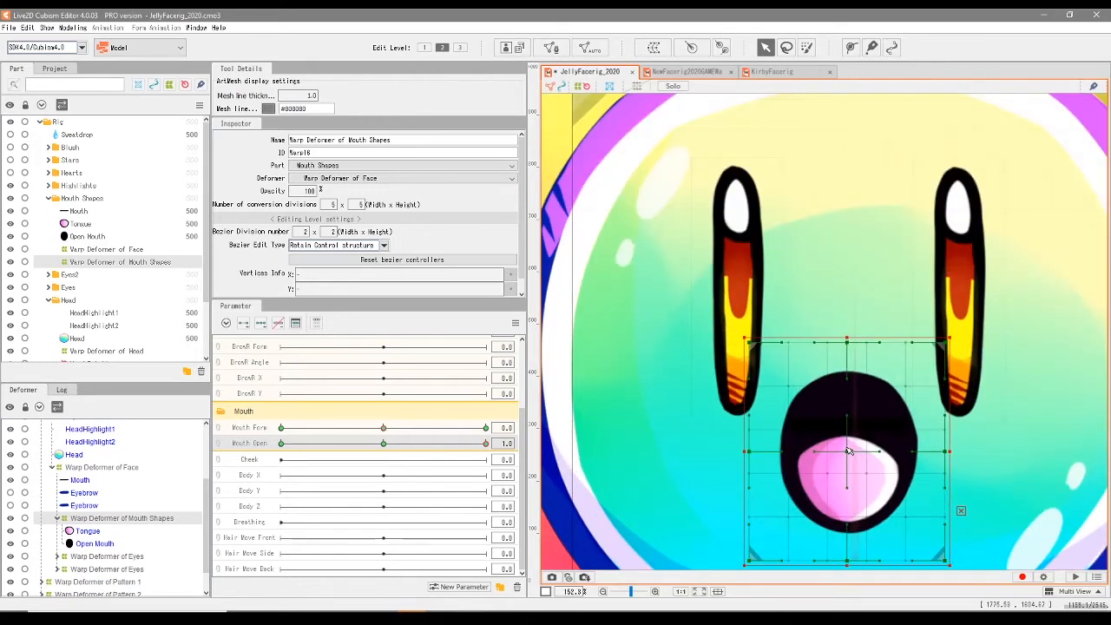
- At Mouth Open 1.0, lower the top centre and upper-right corner of the Mouth Shapes warp deformer, then even out its inner upper-lip points
left_click_drag(485, 443, 419, 526)
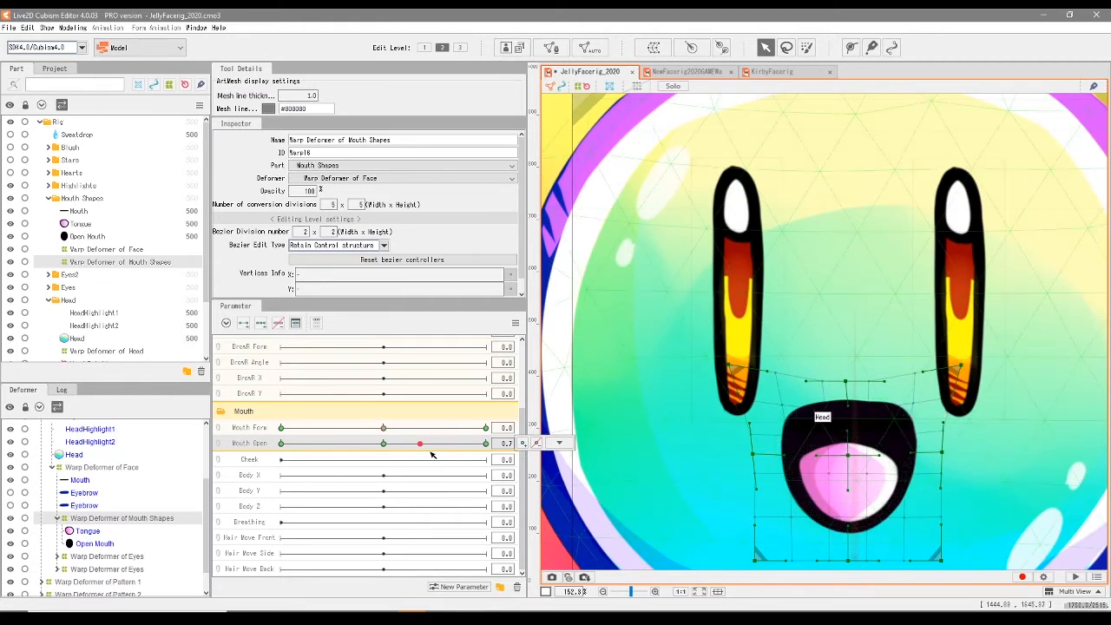
left_click_drag(407, 447, 485, 443)
left_click_drag(846, 340, 847, 380)
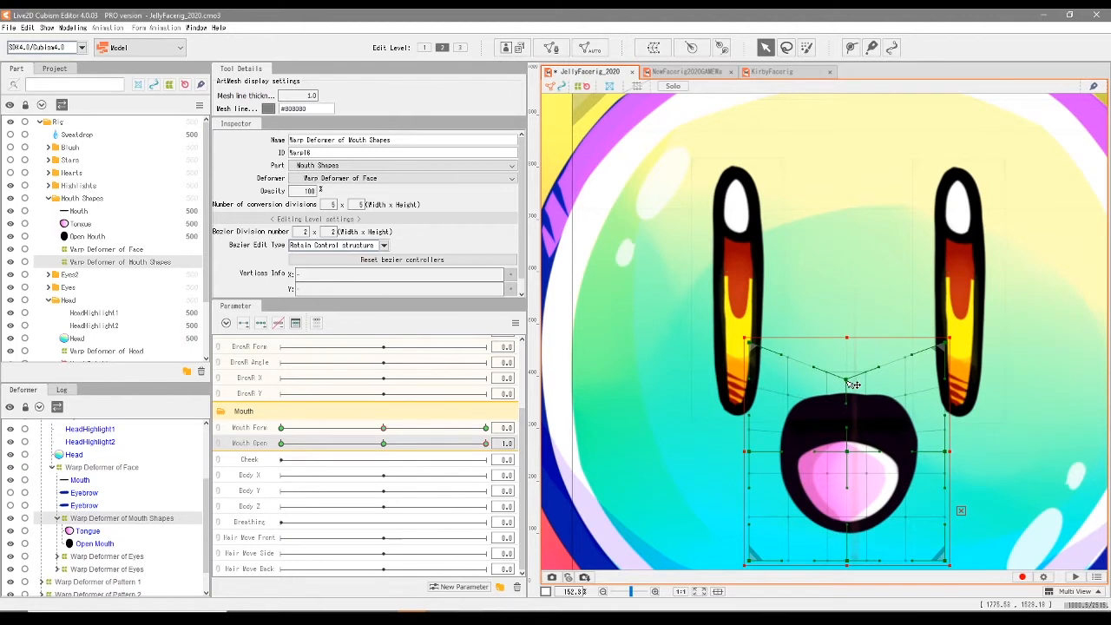
left_click_drag(945, 345, 950, 360)
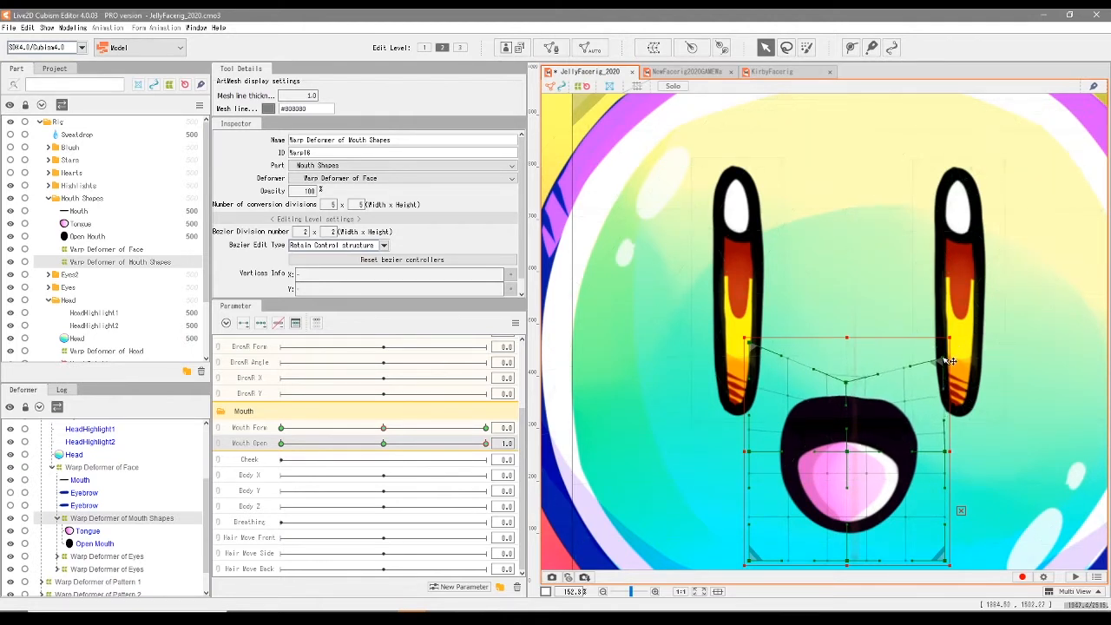
left_click(866, 402)
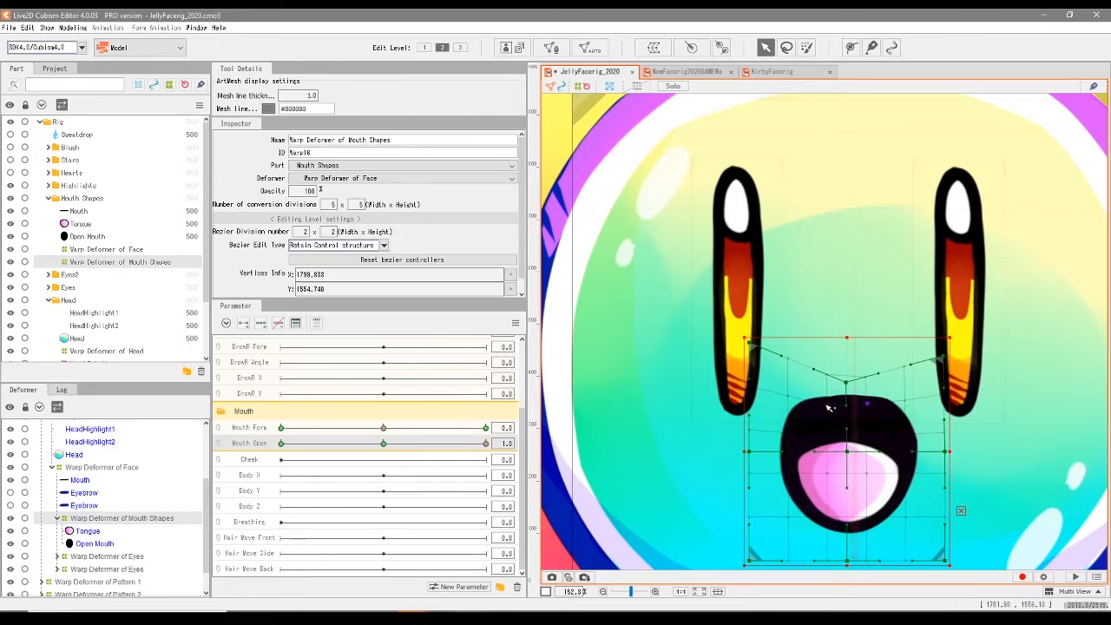
left_click(829, 407)
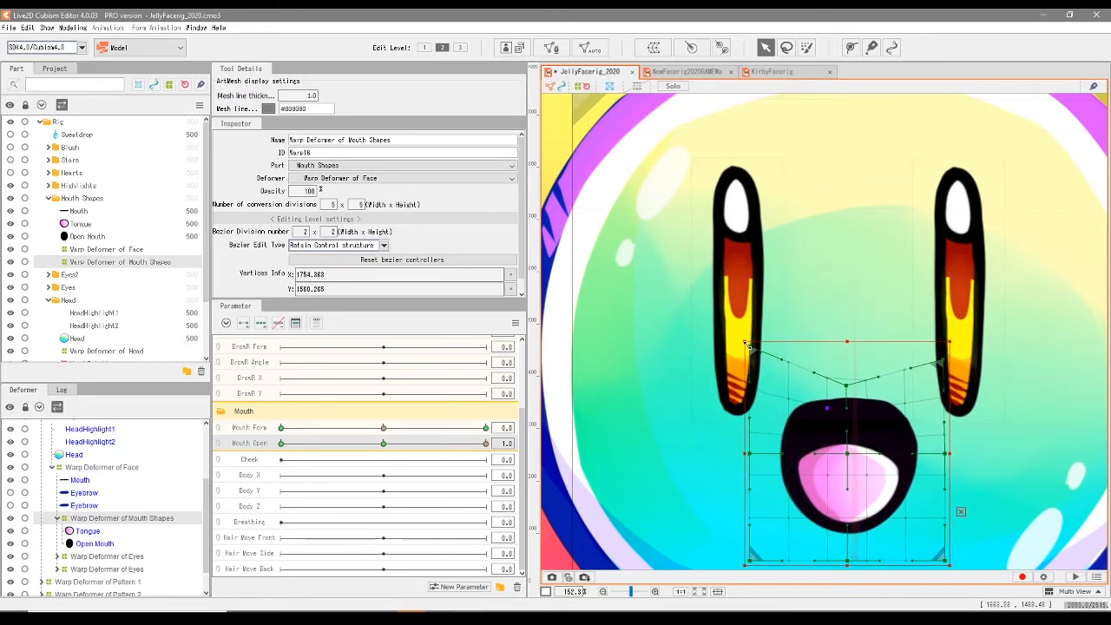
key("Down")
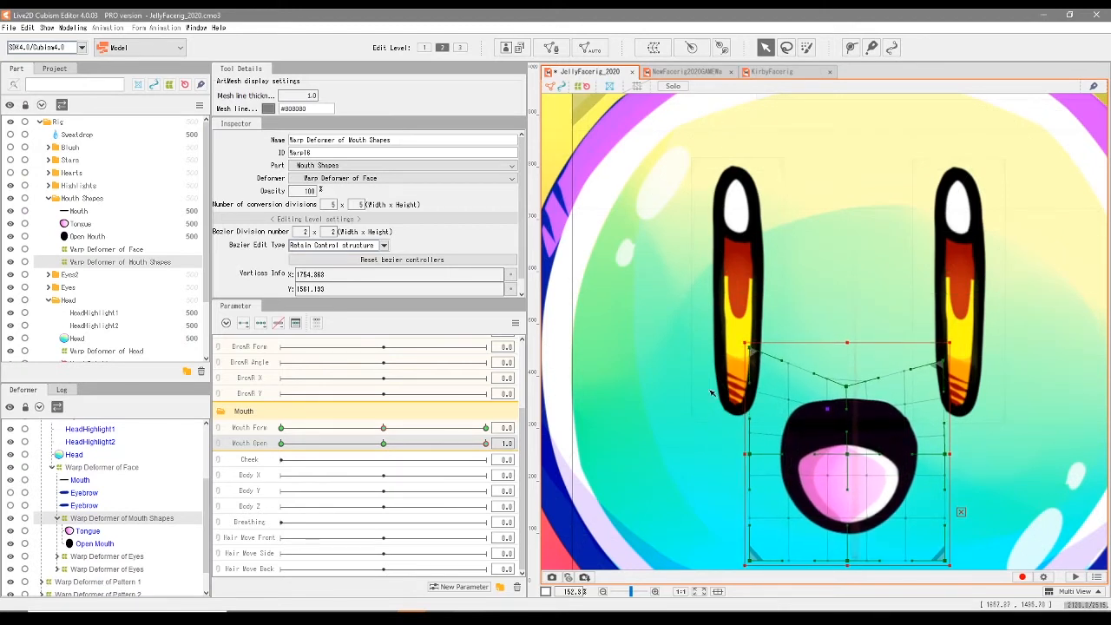
- Raise the fully open mouth's warp deformer slightly and adjust the inner points along both sides of the upper lip
left_click_drag(485, 443, 586, 490)
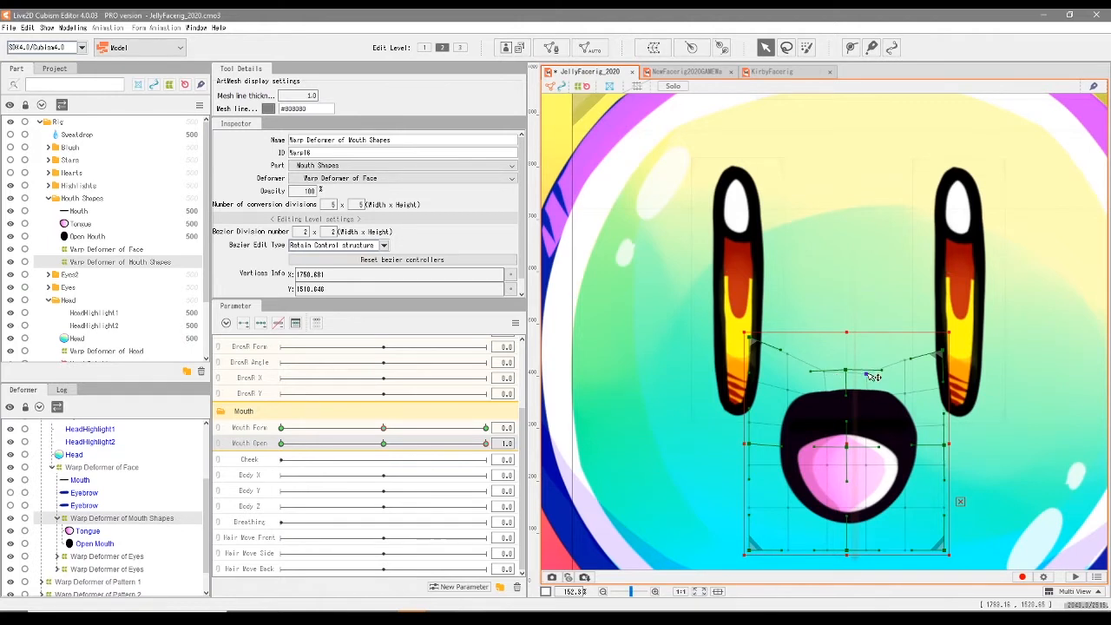
left_click(827, 400)
left_click(907, 397)
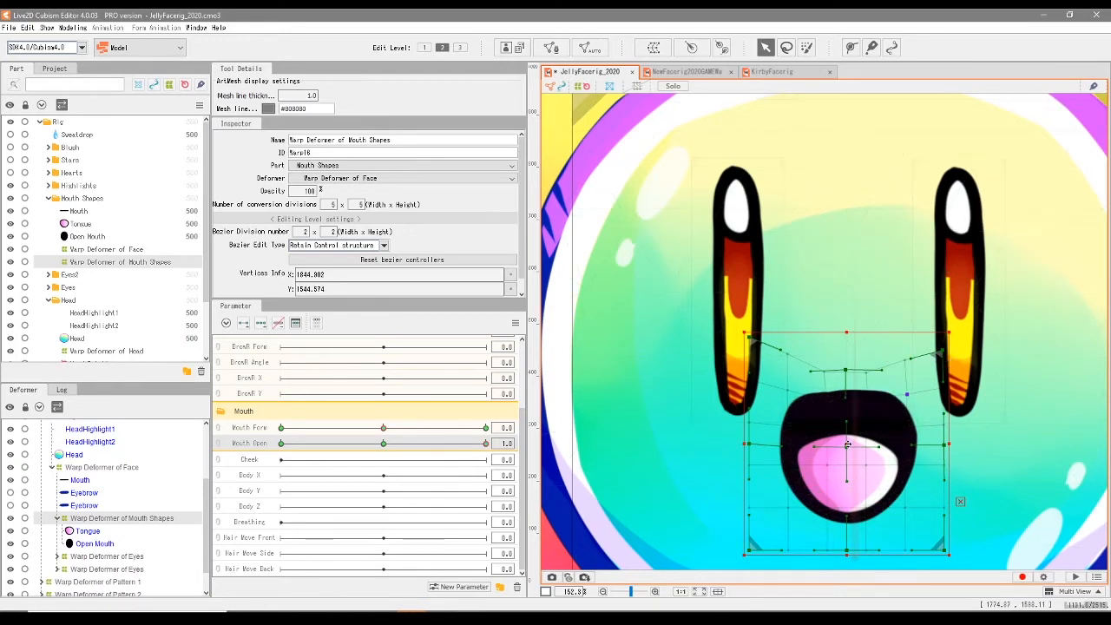
- Run Mouth Open from 0.0 back up to 1.0, nudging the warp deformer's centre upward at the 0.5 keyform
left_click_drag(485, 442, 228, 467)
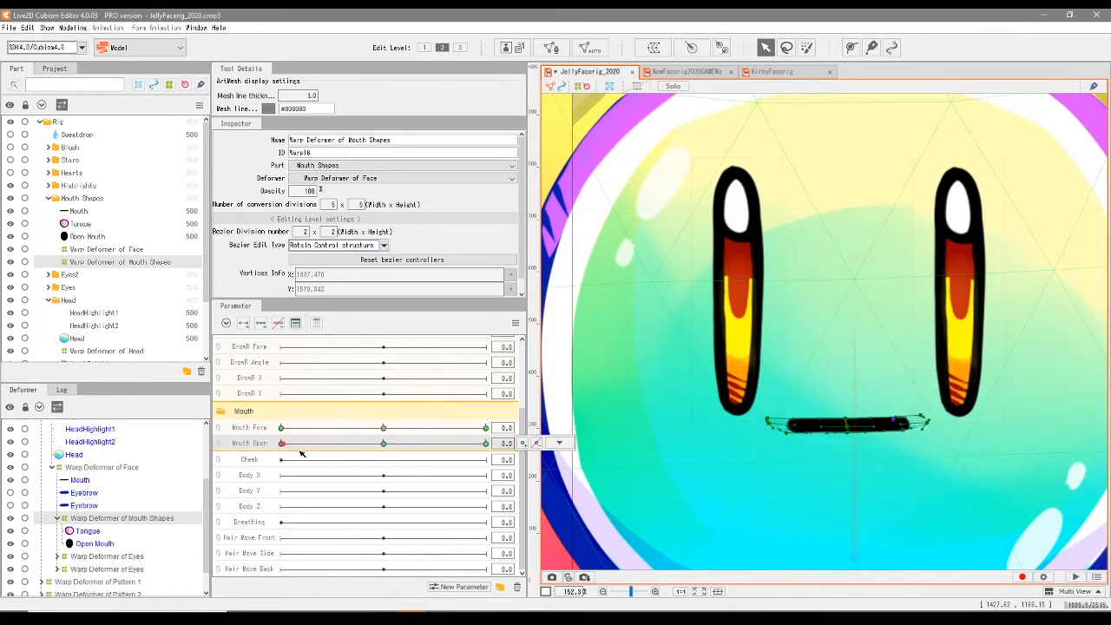
left_click_drag(297, 457, 383, 452)
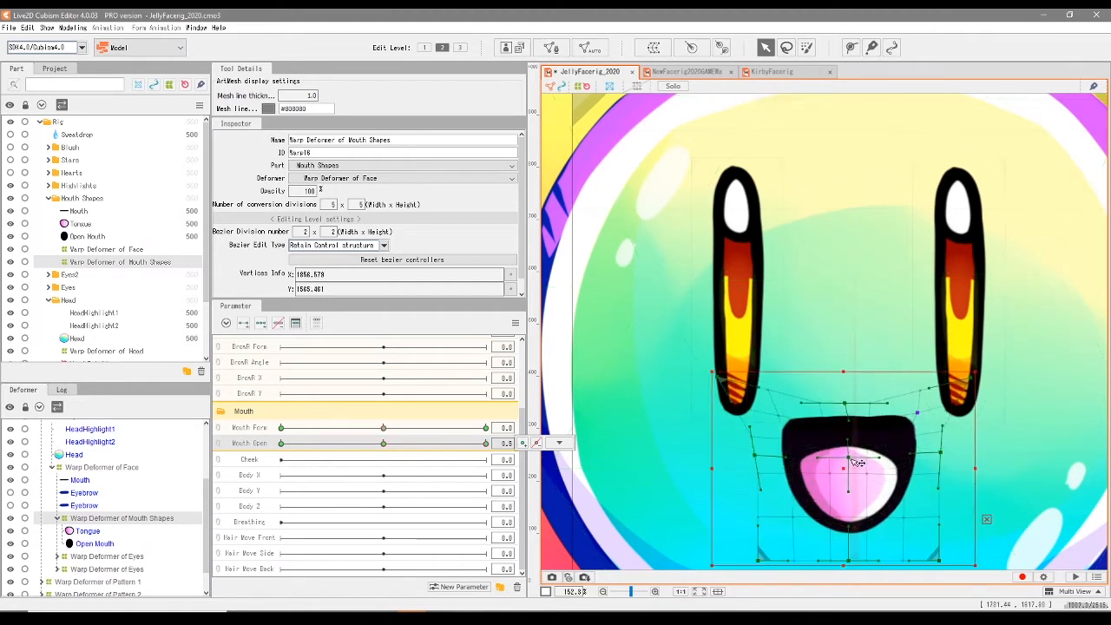
left_click_drag(849, 460, 849, 444)
left_click_drag(384, 443, 521, 473)
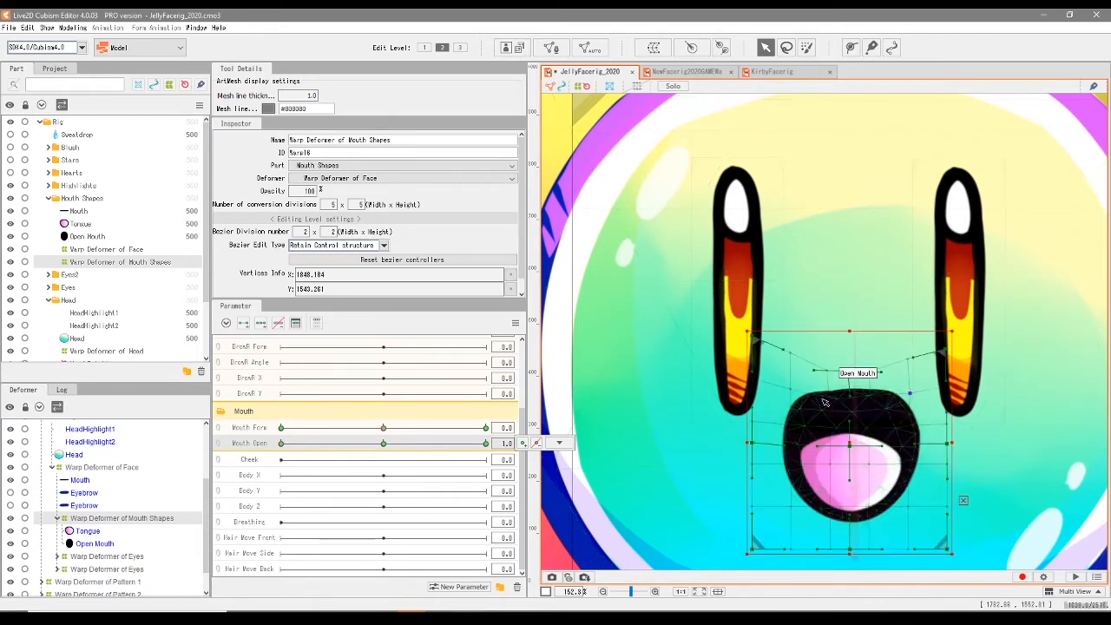
- Fine-tune the inner warp points on both sides of the upper lip at Mouth Open 1.0 for an even curve
scroll(813, 405, "up", 2)
left_click(815, 403)
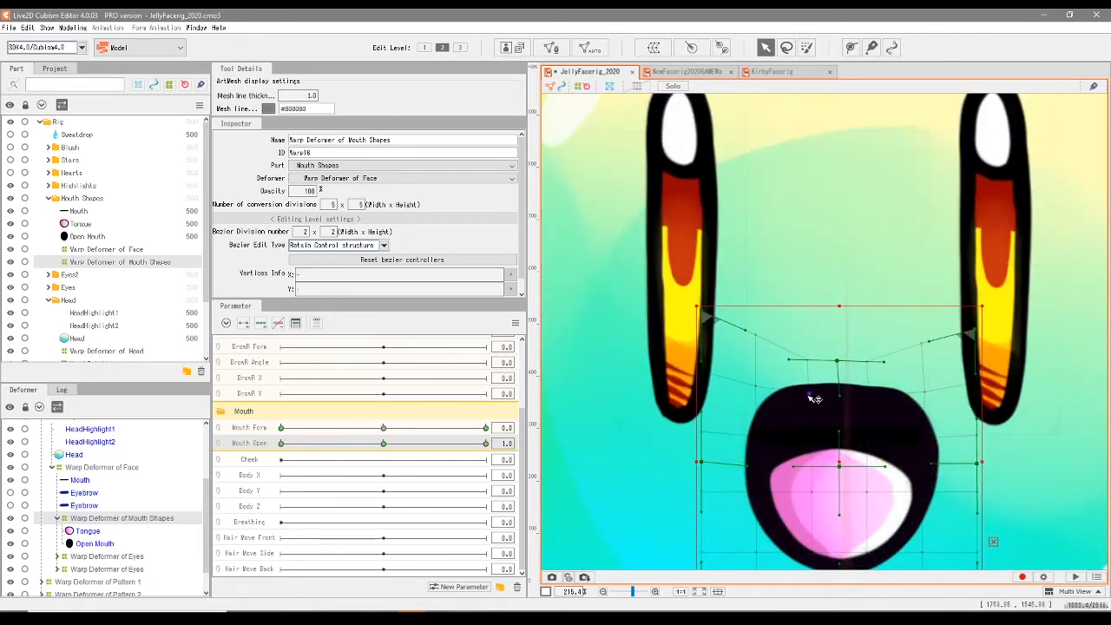
left_click(809, 394)
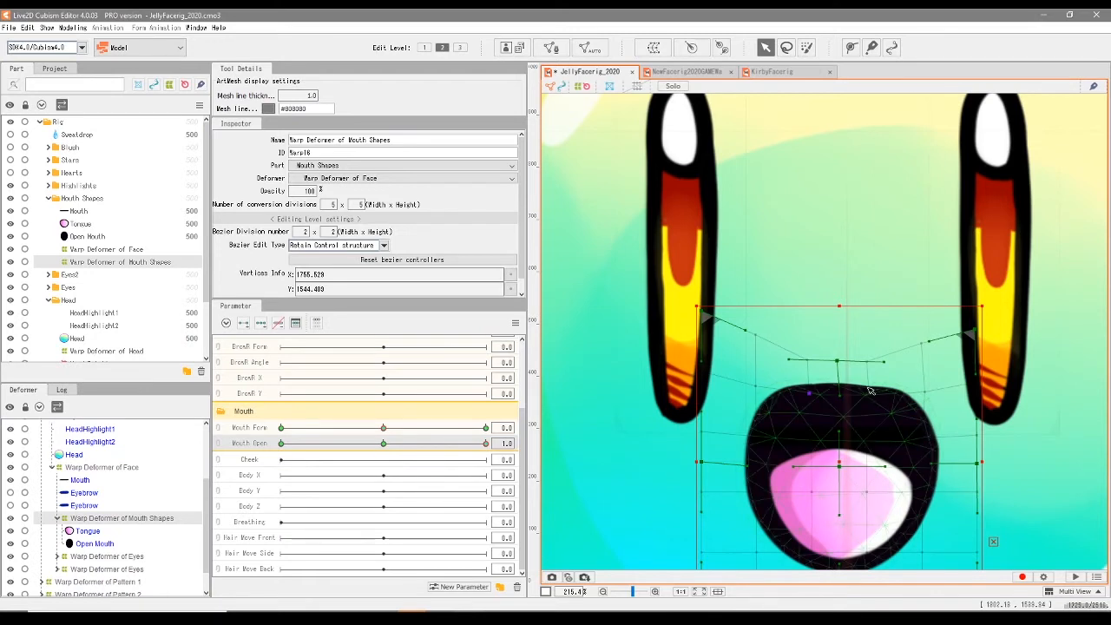
left_click_drag(873, 392, 877, 390)
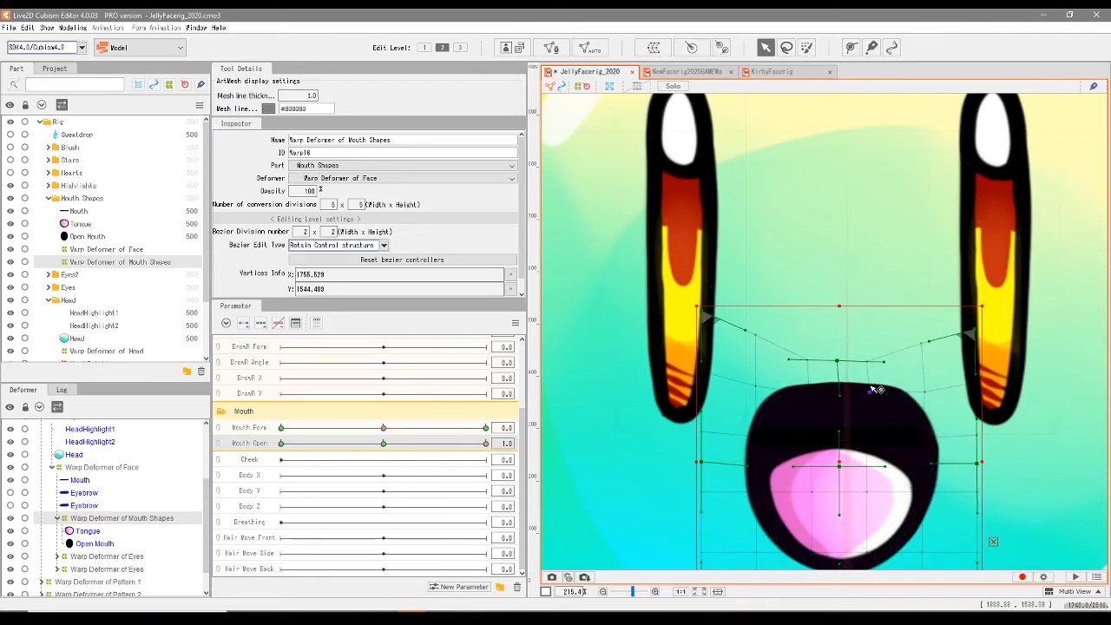
scroll(791, 373, "down", 2)
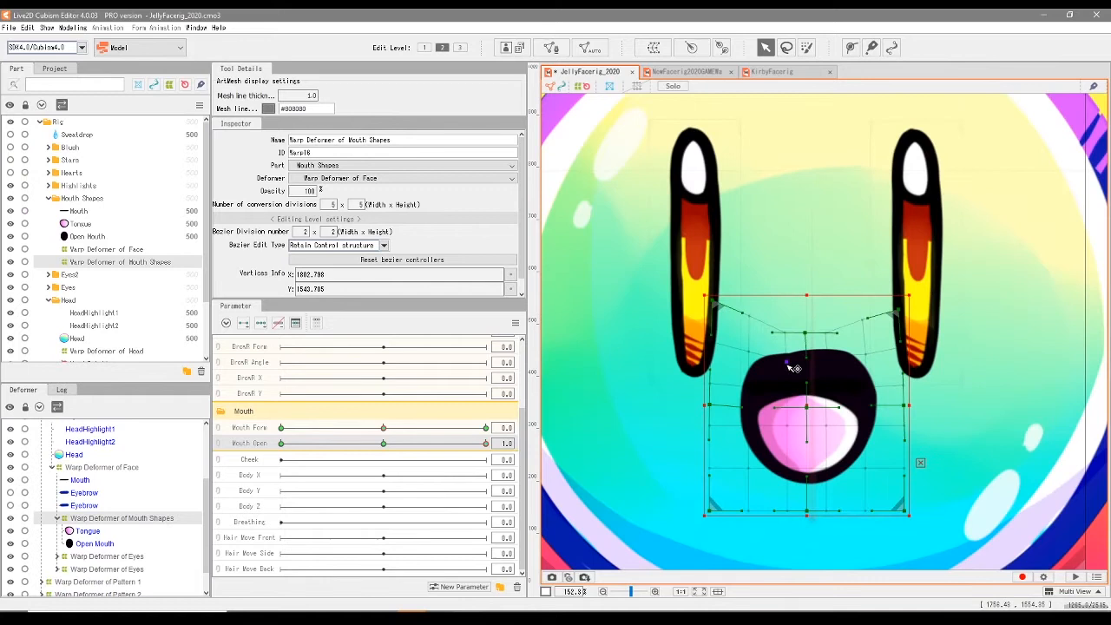
left_click(786, 369)
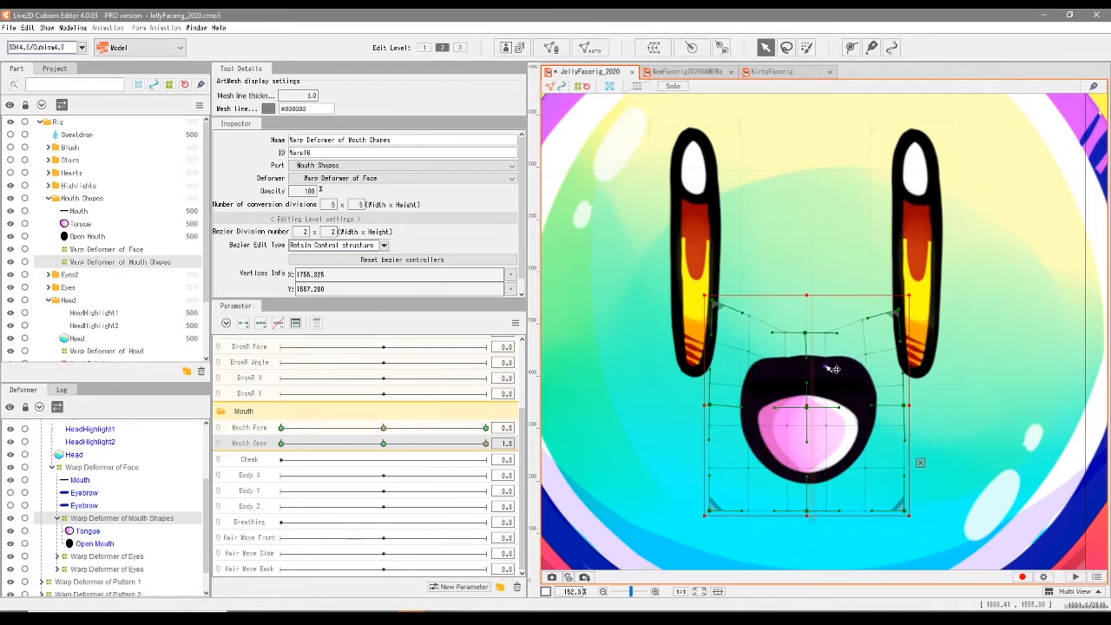
left_click_drag(804, 358, 807, 348)
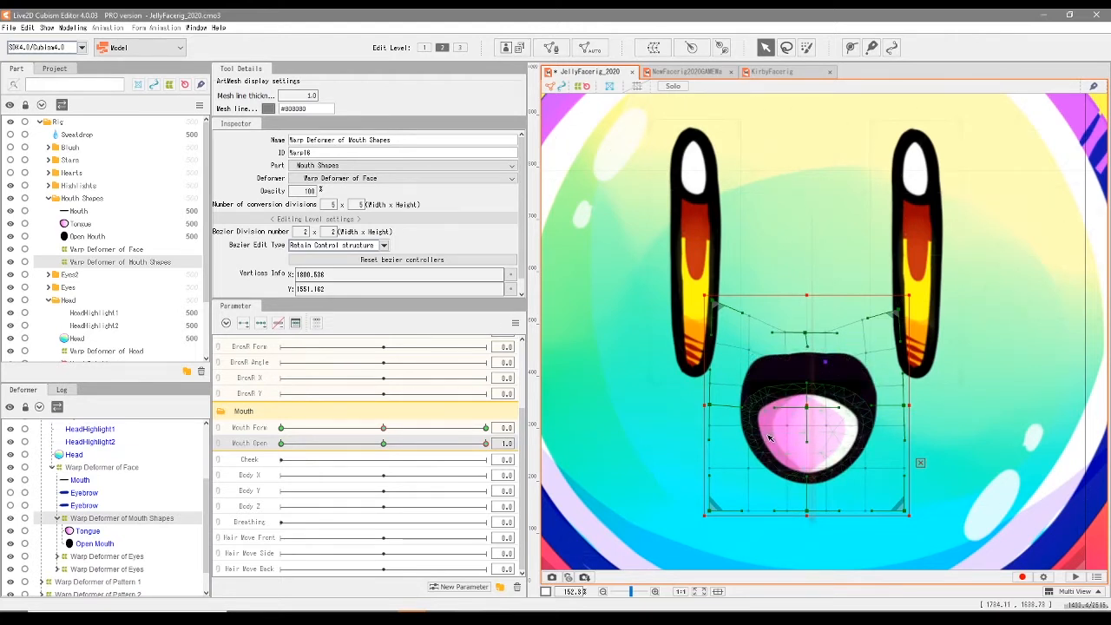
key("ctrl+z")
key("ctrl+z")
key("ctrl+z")
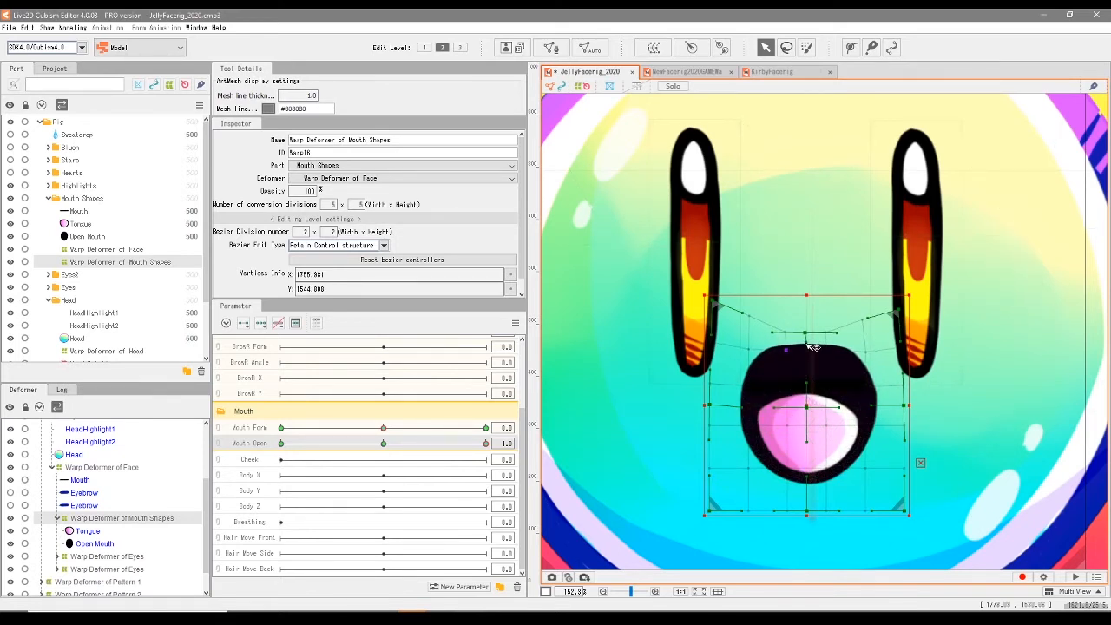
- Preview the whole face while moving Mouth Open between open and closed, ending at 0.0
left_click_drag(485, 443, 412, 466)
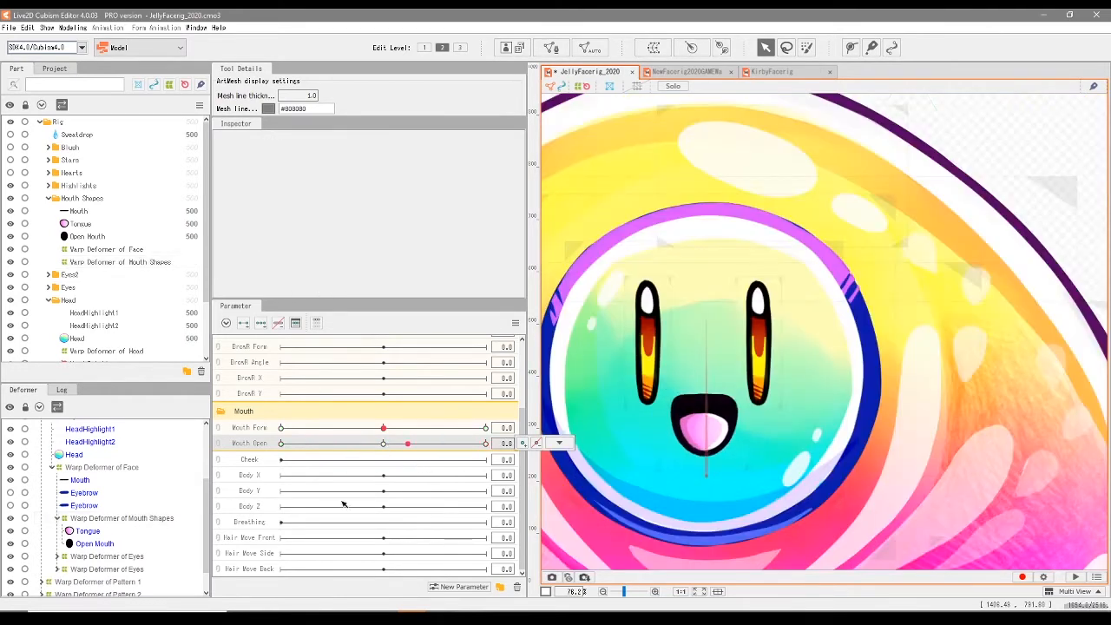
scroll(650, 509, "up", 2)
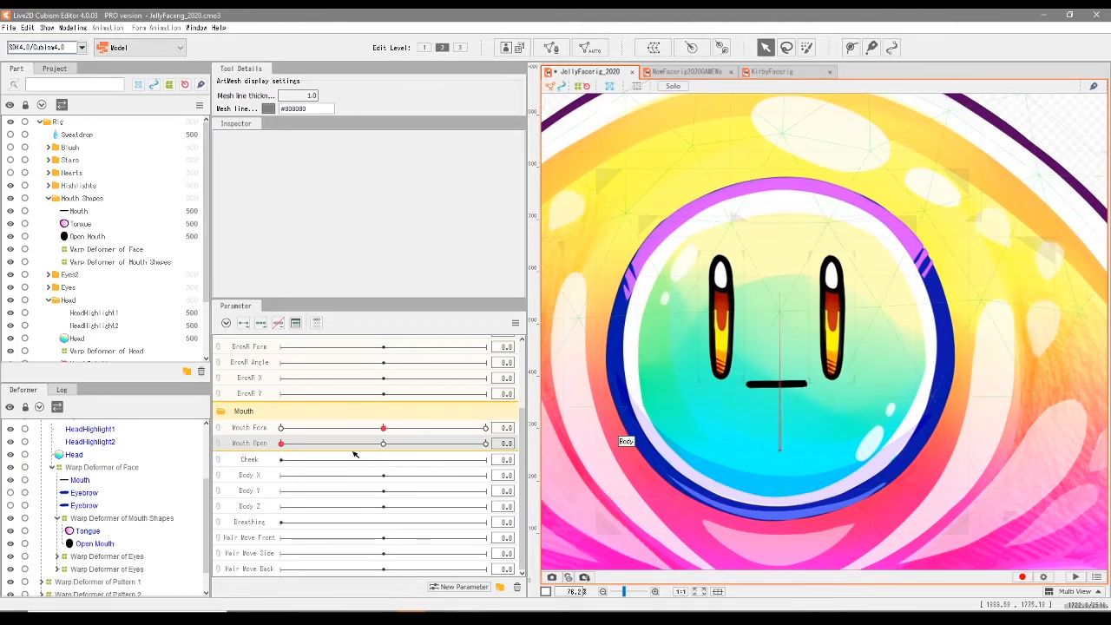
left_click_drag(281, 443, 256, 480)
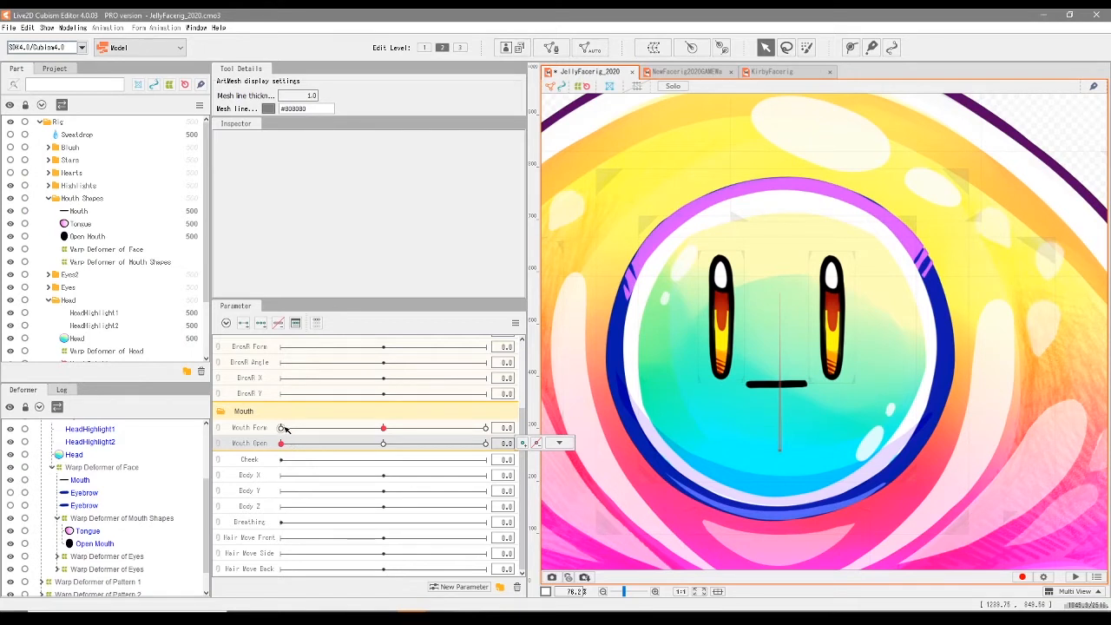
- Set Mouth Form to -1.0 with Mouth Open 0.0 and pull the Mouth Shapes warp deformer's top centre and upper corners down
left_click(283, 428)
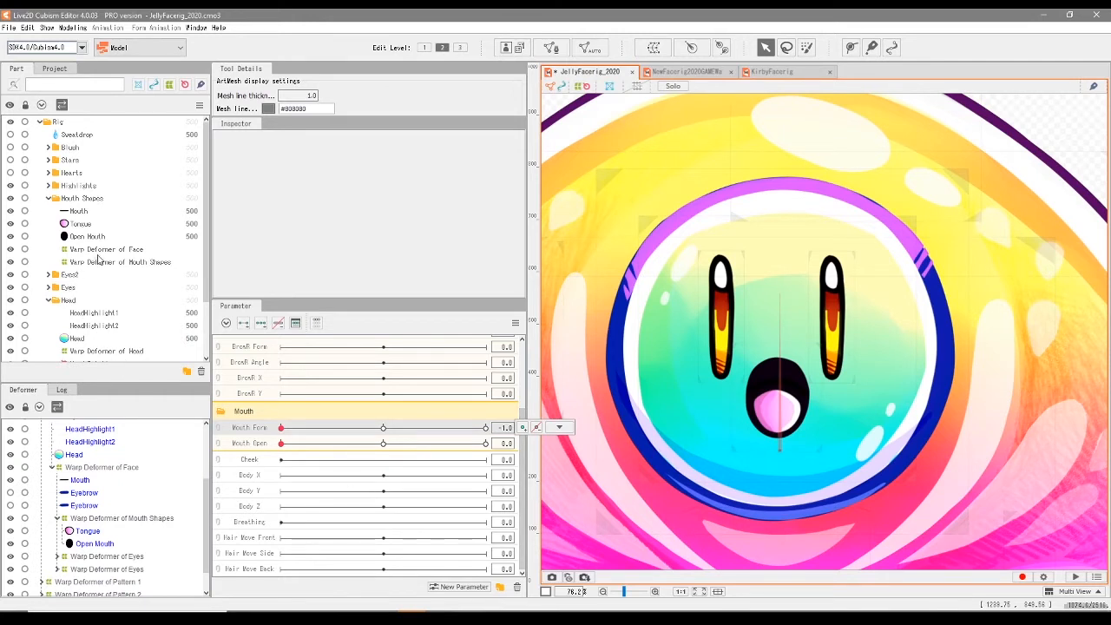
left_click(124, 262)
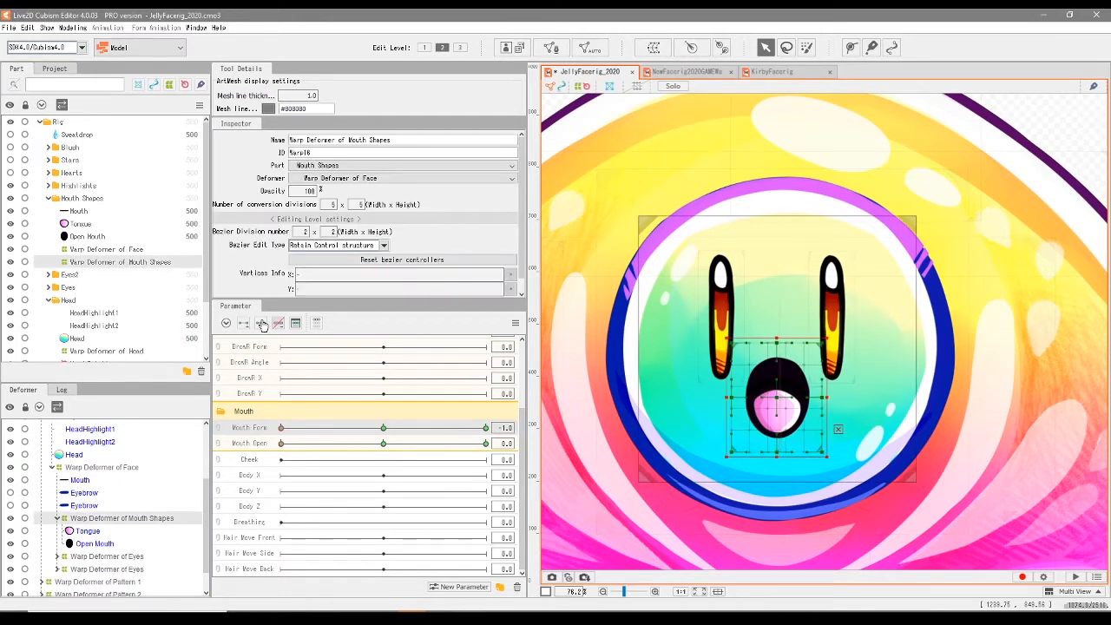
scroll(734, 403, "up", 3)
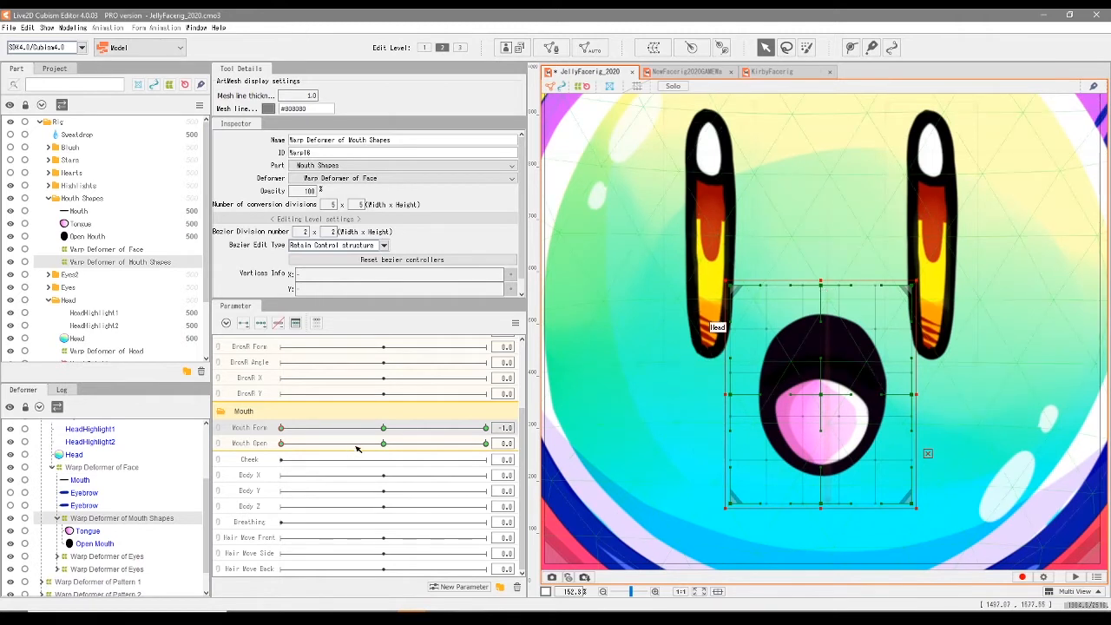
left_click_drag(829, 288, 823, 346)
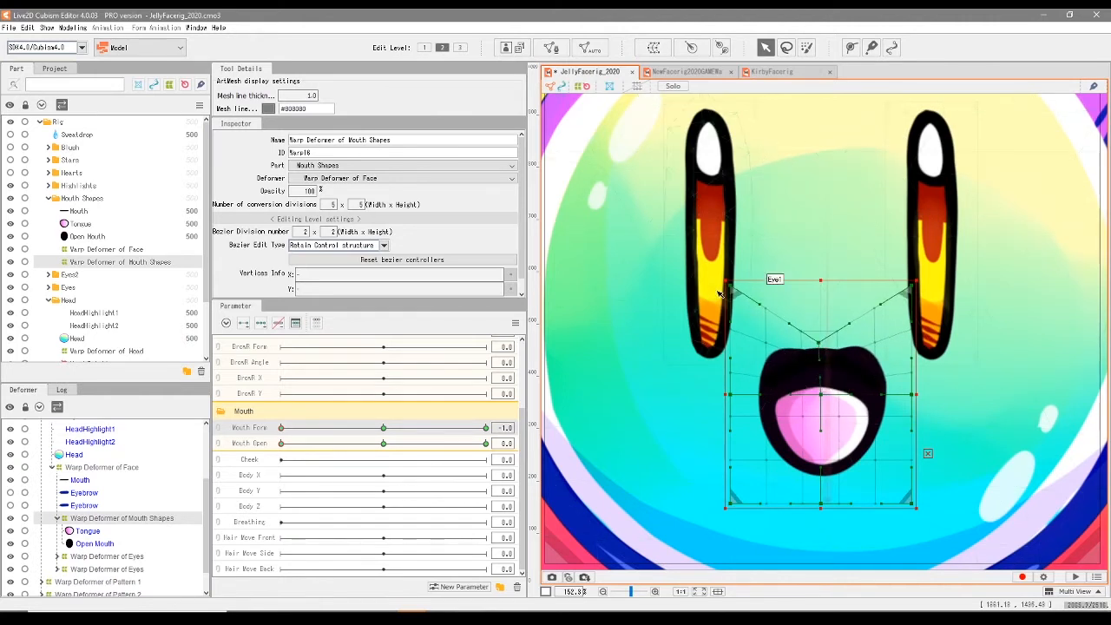
left_click_drag(731, 290, 730, 359)
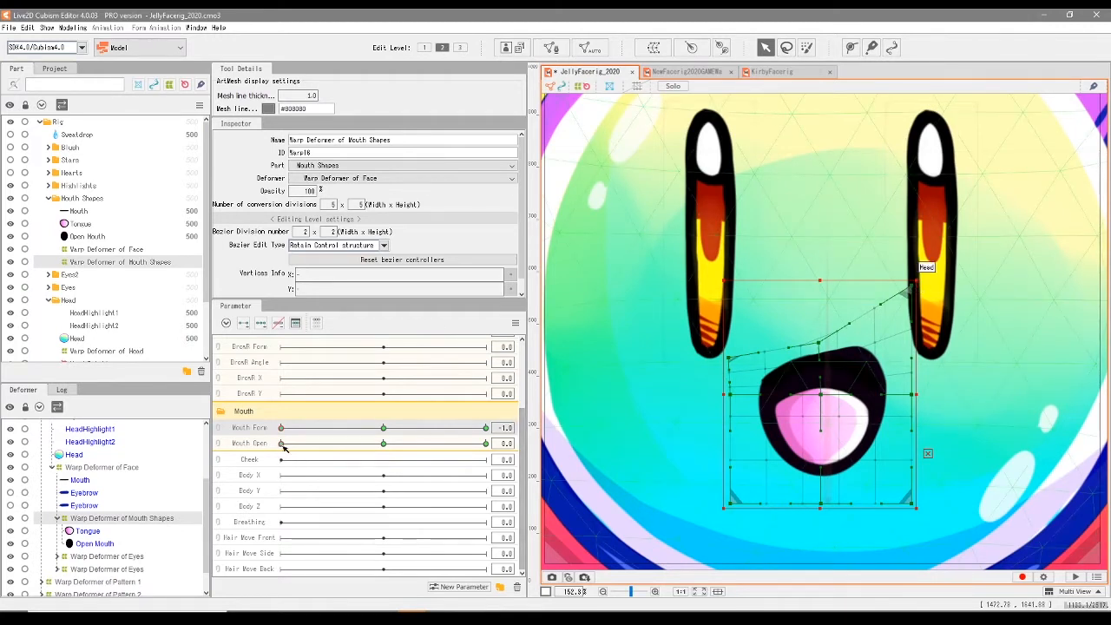
left_click_drag(906, 290, 897, 343)
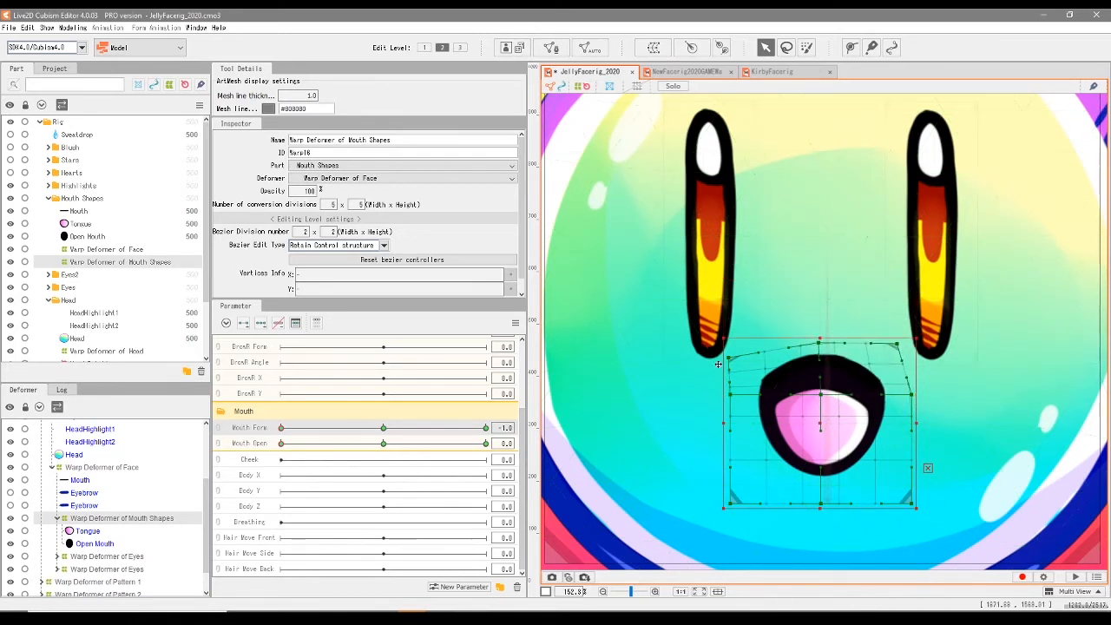
left_click_drag(730, 358, 725, 353)
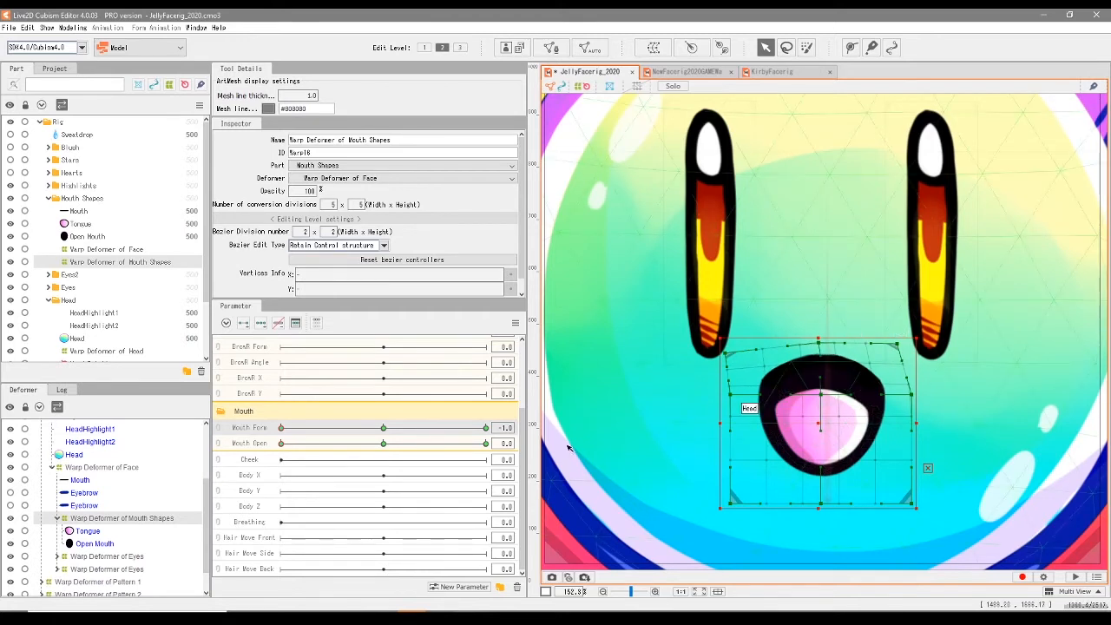
- Lower the frown warp deformer's top edge at Mouth Open 0.5, then raise its bottom centre and adjust its upper-left corner at 0.0
left_click(385, 442)
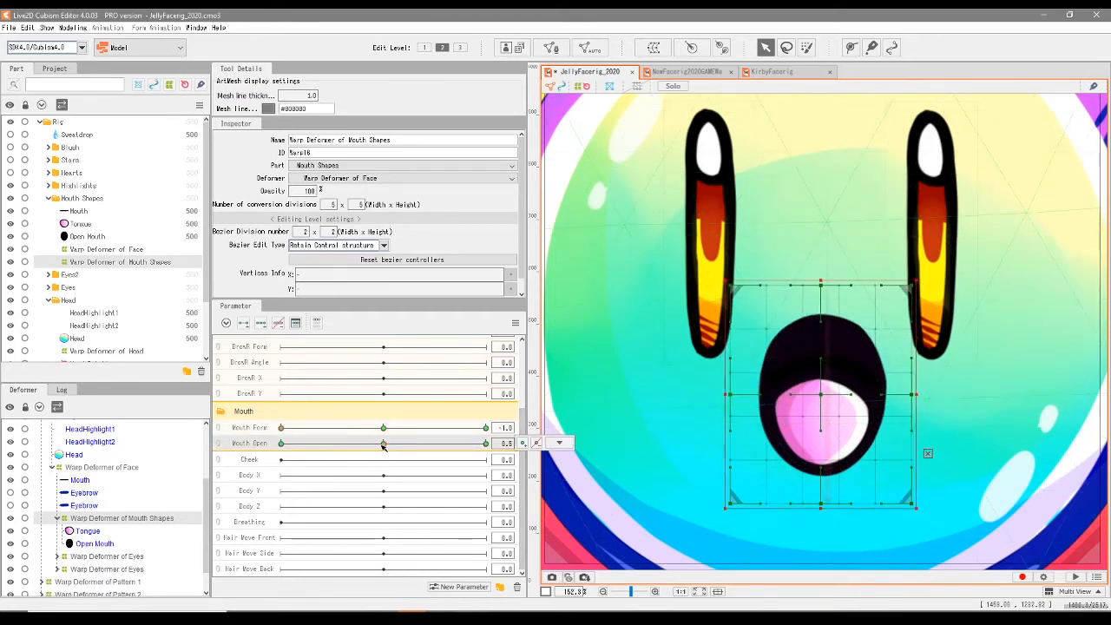
mouse_move(820, 283)
left_mouse_down()
mouse_move(818, 348)
mouse_move(811, 296)
left_mouse_up()
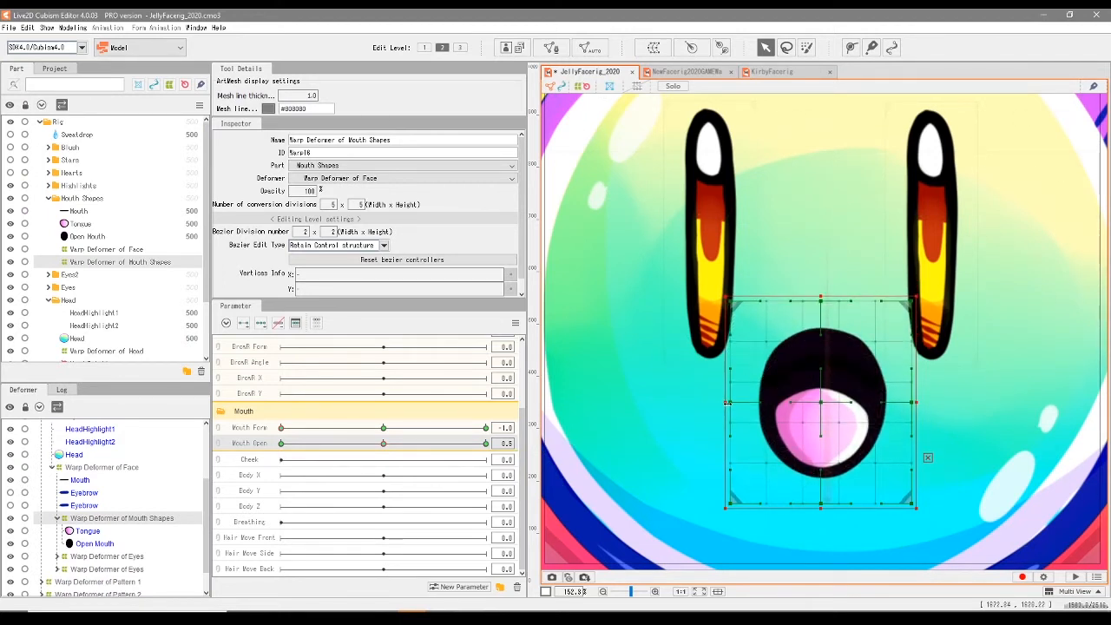
left_click_drag(285, 445, 210, 477)
left_click_drag(819, 503, 825, 481)
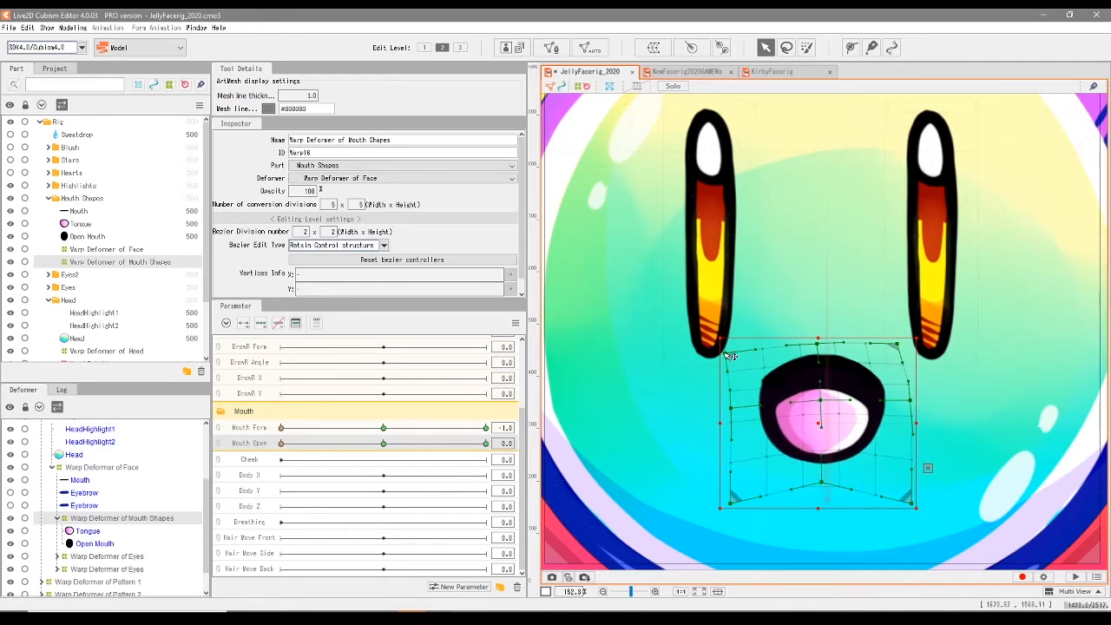
left_click_drag(723, 351, 719, 355)
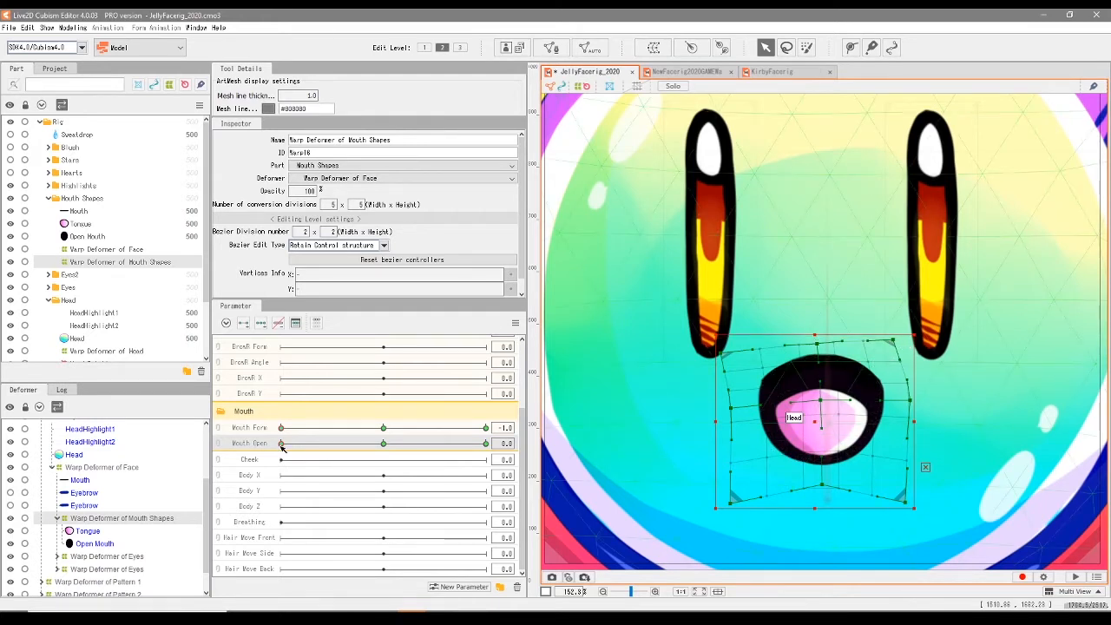
- Set Mouth Open to 0.5 with Mouth Form -1.0 and readjust the top edge of the half-open frown's warp deformer
left_click_drag(281, 446, 194, 493)
left_click(385, 445)
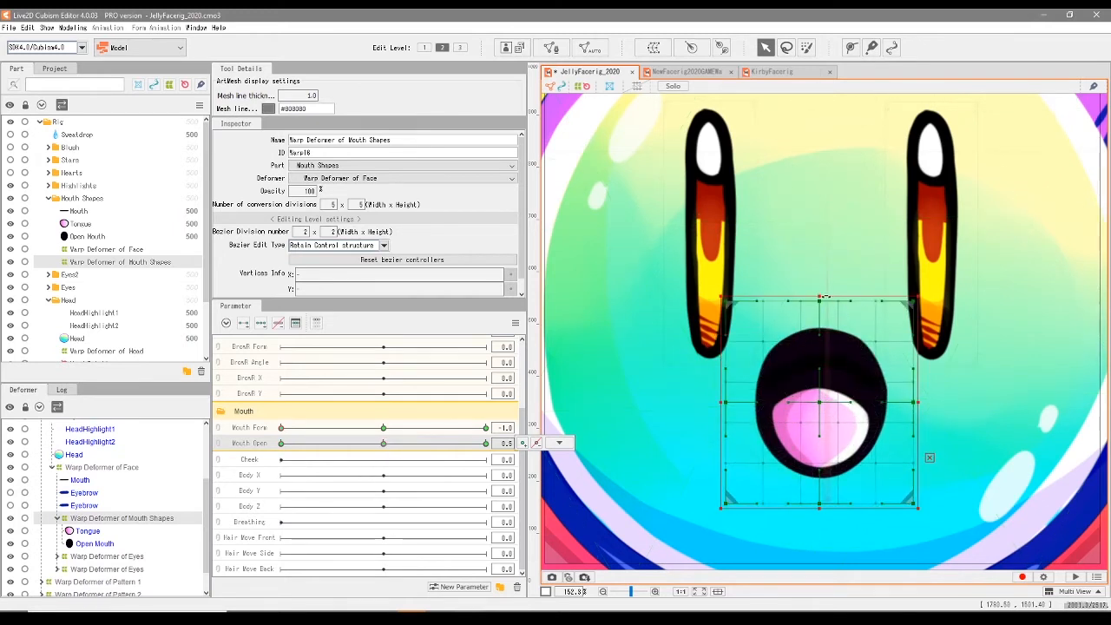
left_click_drag(821, 296, 820, 299)
mouse_move(821, 299)
left_mouse_down()
mouse_move(821, 363)
mouse_move(819, 264)
mouse_move(822, 293)
mouse_move(820, 278)
left_mouse_up()
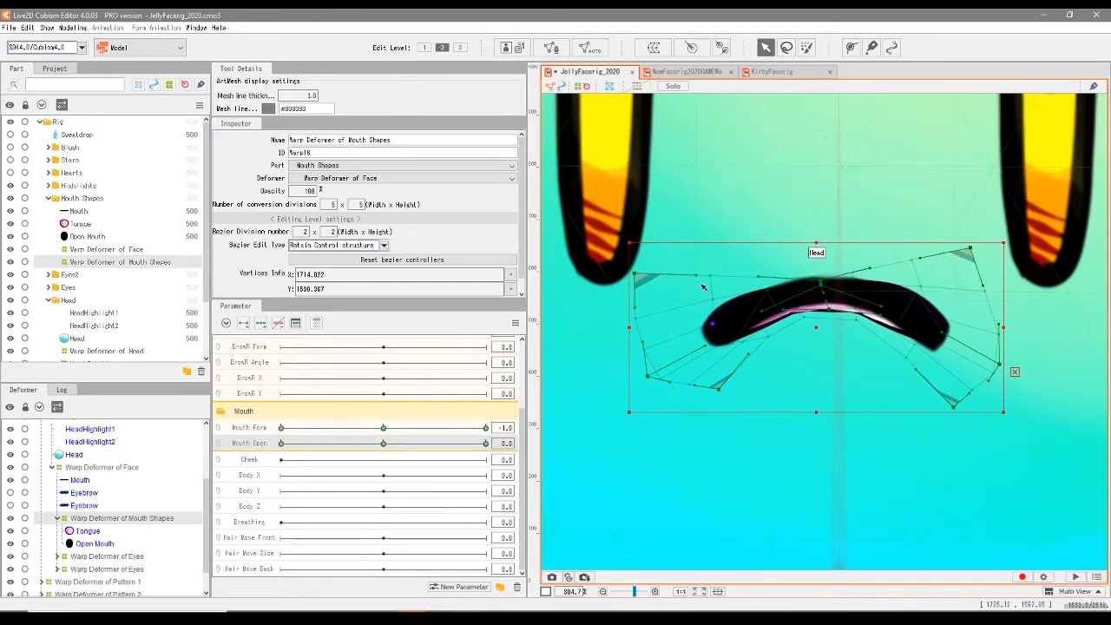
- At Mouth Form -1.0 and Mouth Open 0.0, bend the closed mouth's warp deformer into a smooth downward-curving frown line
left_click_drag(638, 277, 686, 309)
left_click_drag(952, 406, 947, 351)
mouse_move(827, 321)
left_mouse_down()
mouse_move(826, 300)
mouse_move(825, 319)
left_mouse_up()
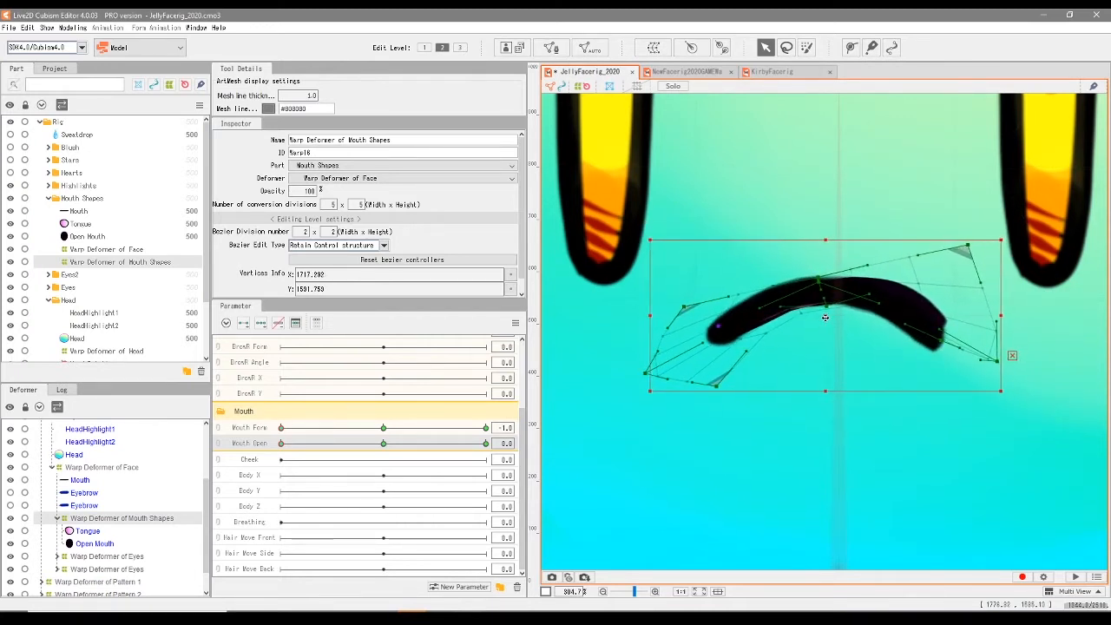
left_click_drag(974, 251, 939, 293)
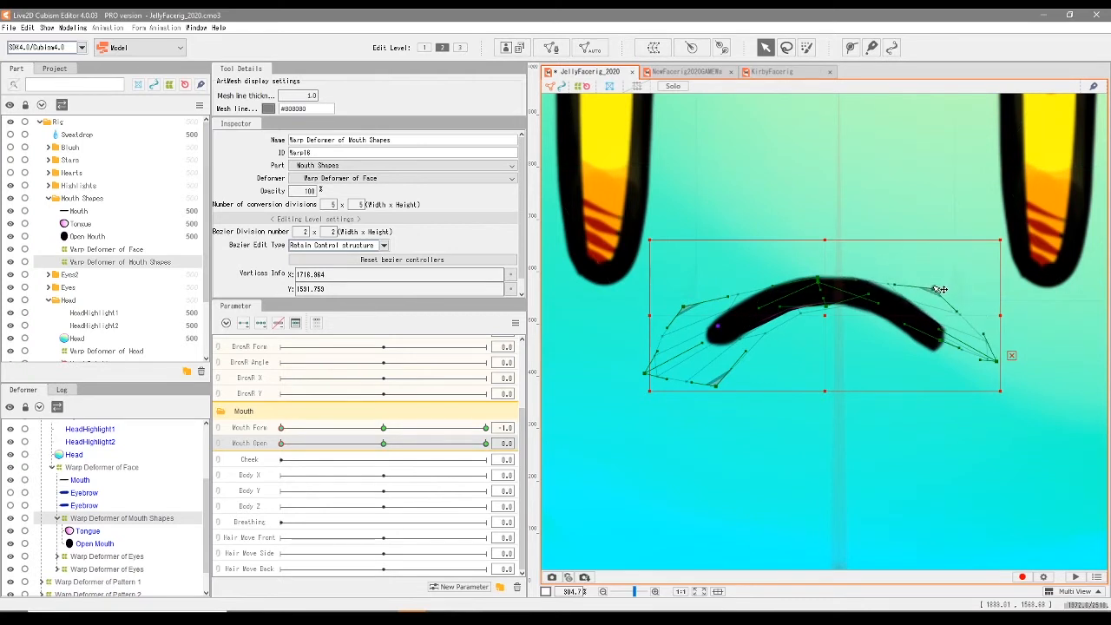
- At Mouth Form -1.0 and Mouth Open 0.0, pull the warp deformer's outer corners inward toward the ends of the closed frown line
left_click_drag(1004, 363, 940, 336)
left_click_drag(716, 385, 718, 345)
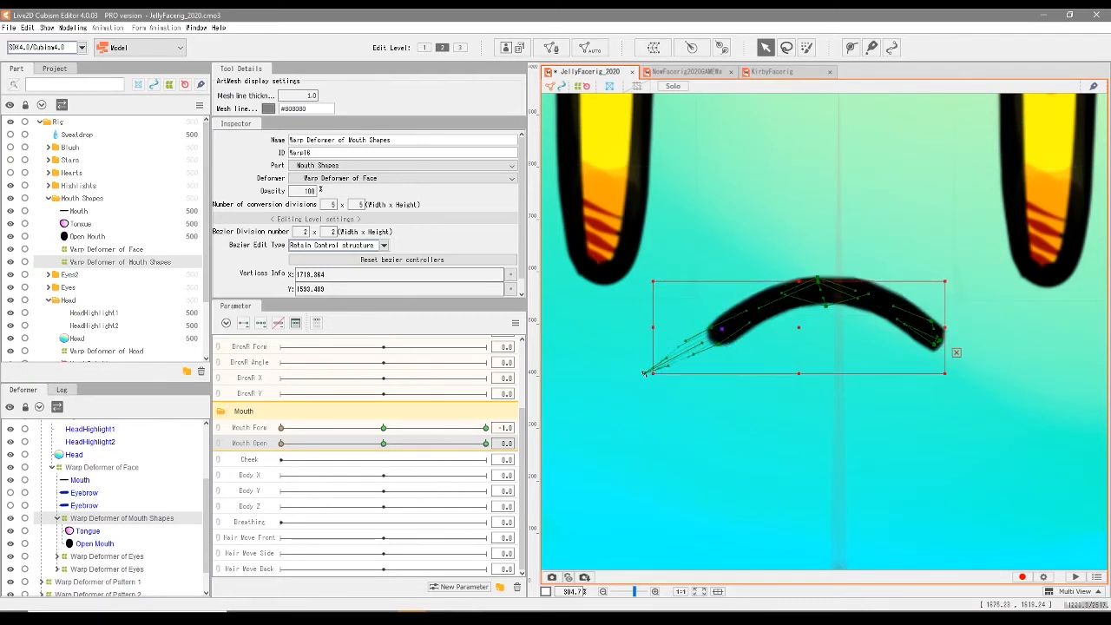
left_click_drag(647, 375, 689, 348)
- Set Mouth Open to 0.5 with Mouth Form -1.0 and refine the top edge and lower corners of the half-open frown's warp deformer
left_click_drag(281, 443, 383, 473)
scroll(816, 460, "down", 3)
left_click_drag(695, 543, 704, 538)
left_click_drag(814, 464, 817, 469)
left_click_drag(986, 544, 974, 534)
scroll(818, 467, "up", 3)
left_click_drag(797, 456, 796, 454)
left_click_drag(875, 459, 878, 450)
left_click_drag(841, 500, 832, 463)
left_click_drag(1025, 547, 1013, 558)
scroll(792, 460, "down", 3)
- Bring Mouth Open to 0.3 between the closed and half-open frowns and add a keyform there for the Mouth Shapes warp deformer
left_click_drag(384, 443, 260, 509)
scroll(783, 426, "up", 3)
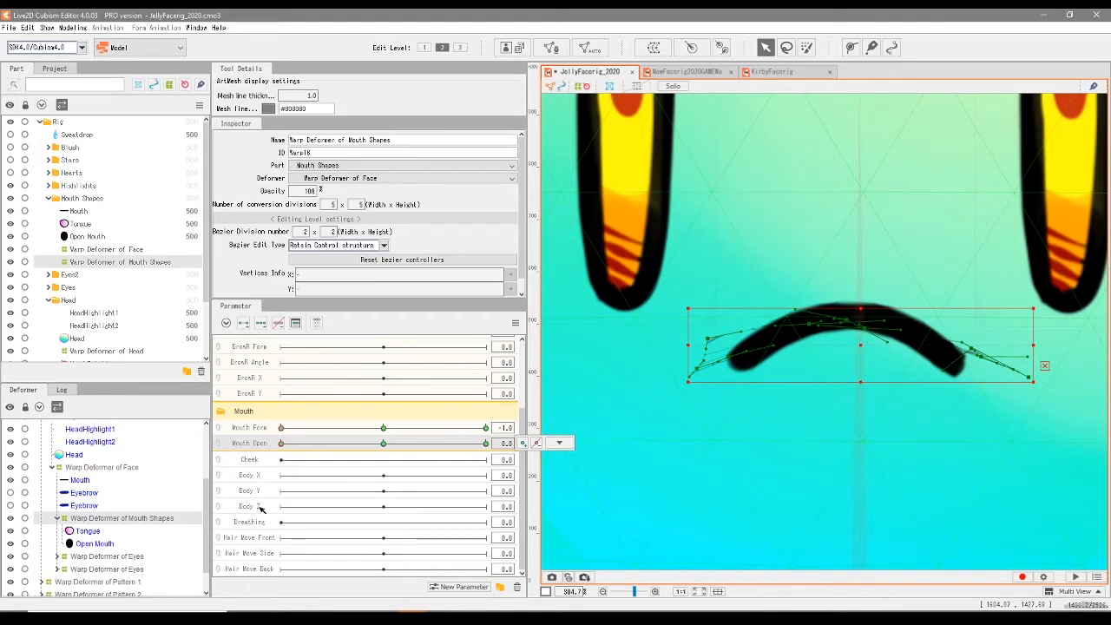
left_click_drag(282, 449, 342, 445)
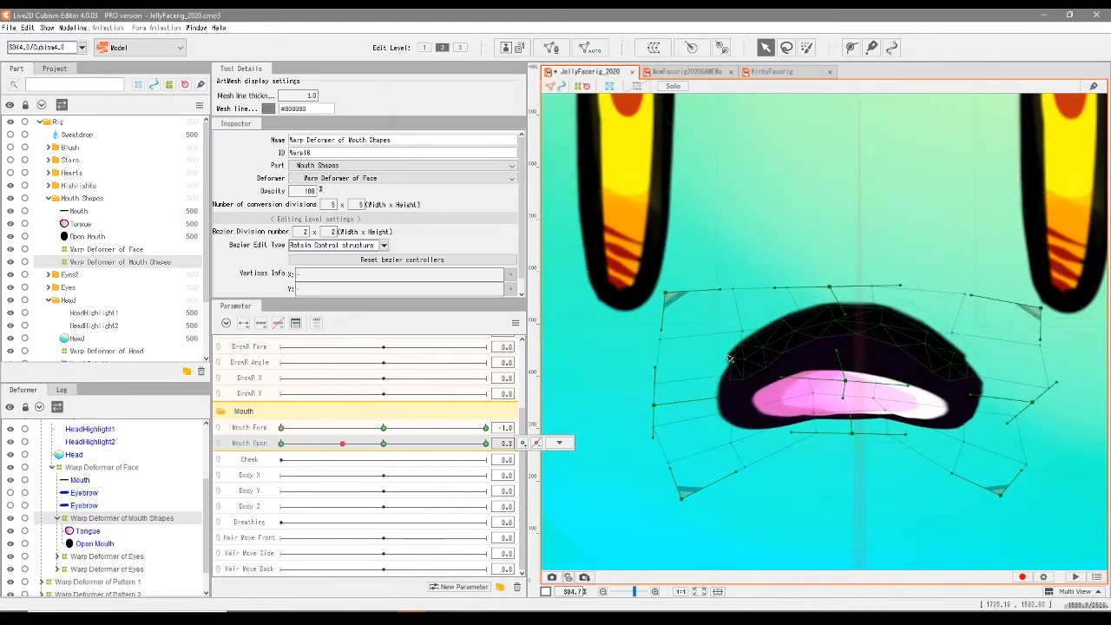
left_click(526, 445)
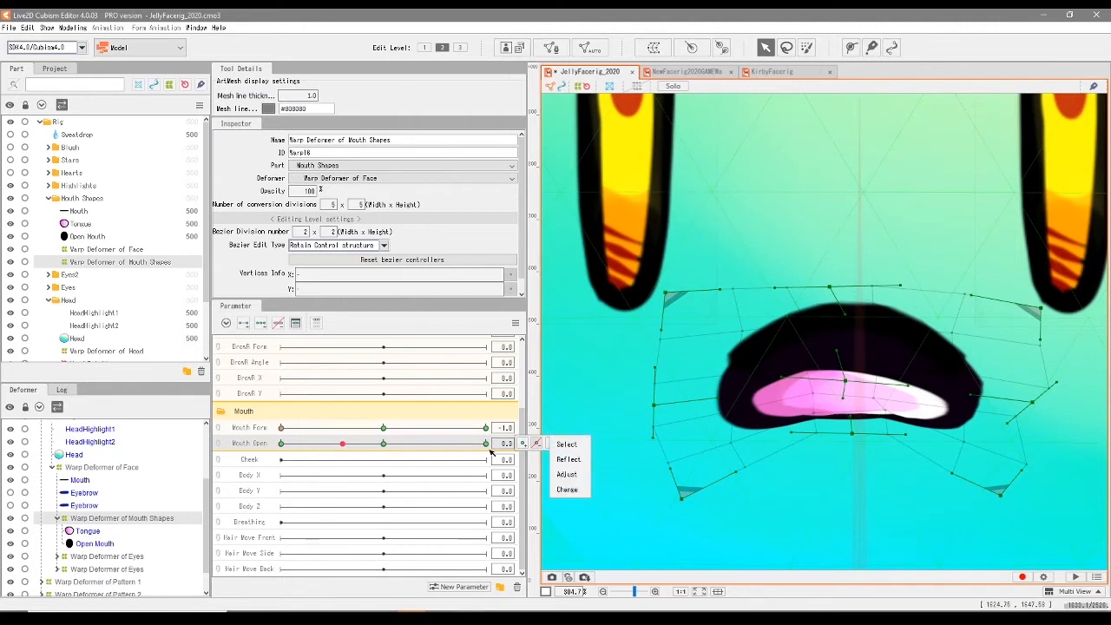
mouse_move(341, 447)
left_mouse_down()
mouse_move(286, 452)
mouse_move(332, 452)
left_mouse_up()
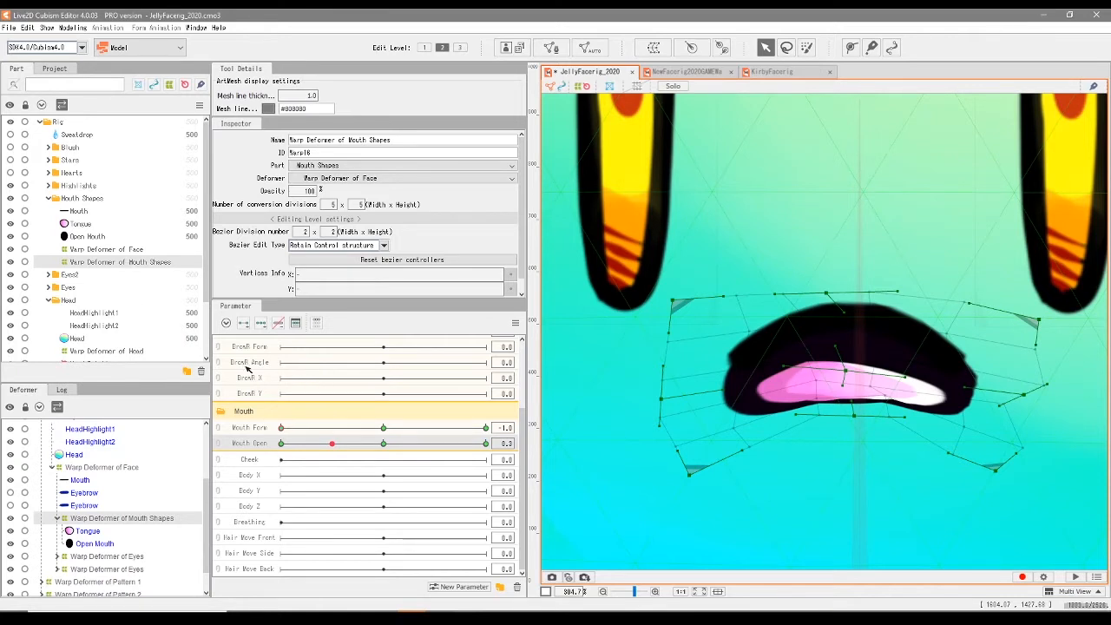
mouse_move(334, 445)
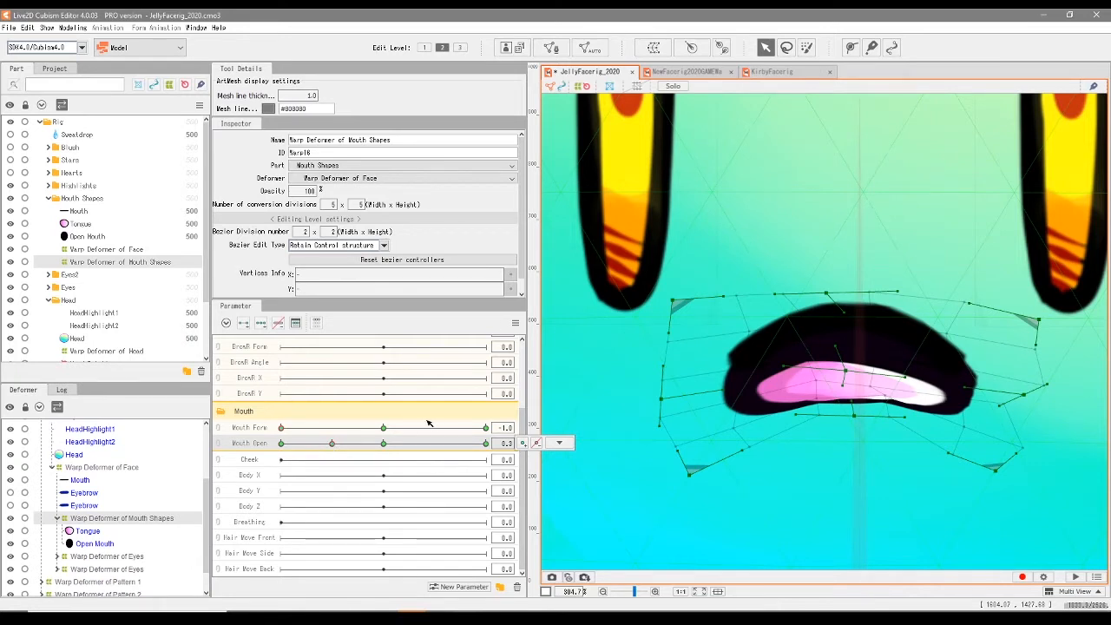
left_click_drag(662, 401, 666, 399)
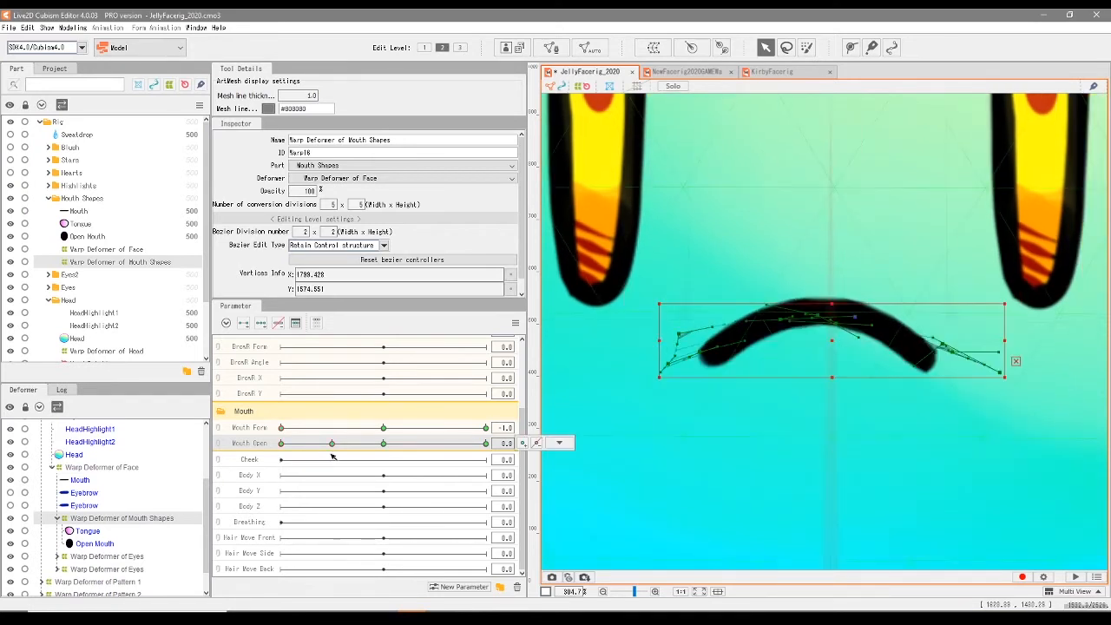
left_click(333, 444)
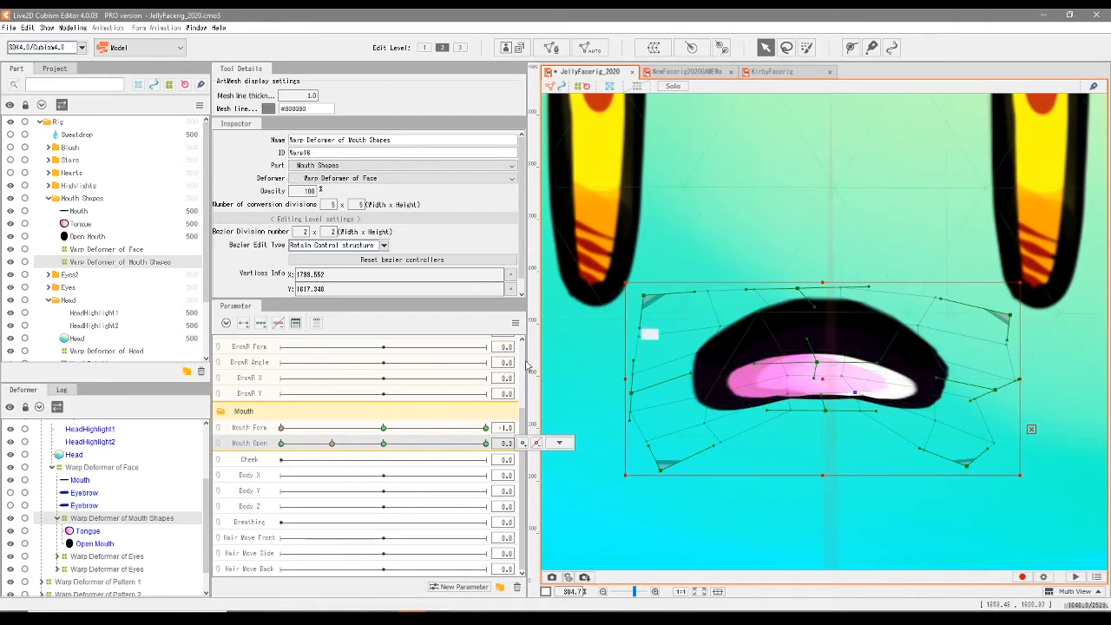
- Select the Tongue and Open Mouth meshes together and add a Mouth Open keyform for them at 0.3
left_click(79, 225)
left_click(90, 235, "ctrl")
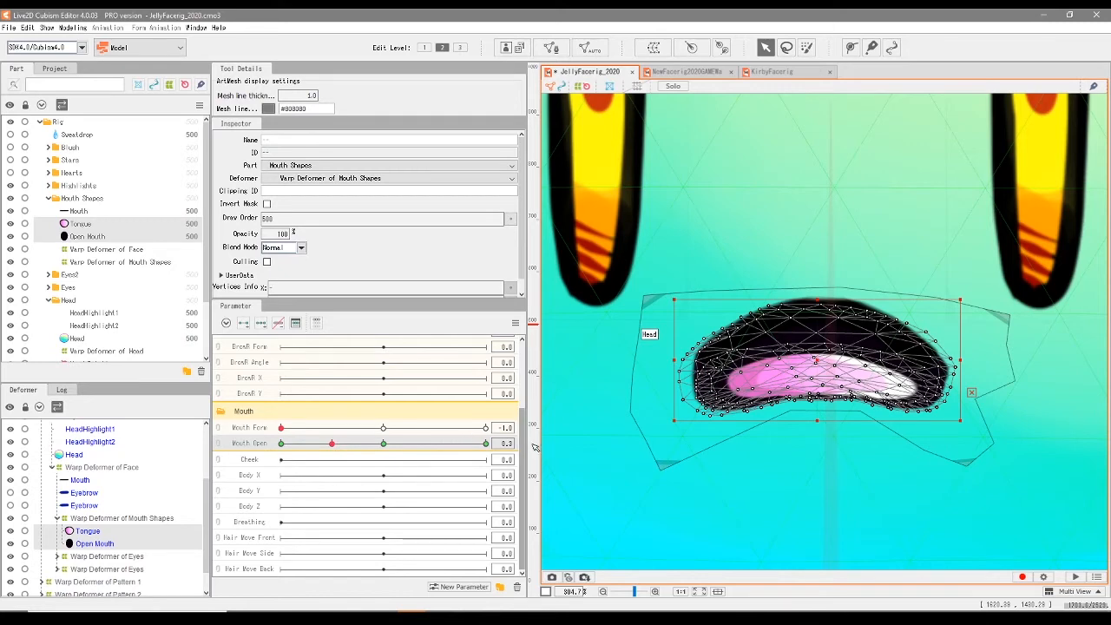
scroll(676, 448, "up", 3)
left_click_drag(745, 403, 652, 471)
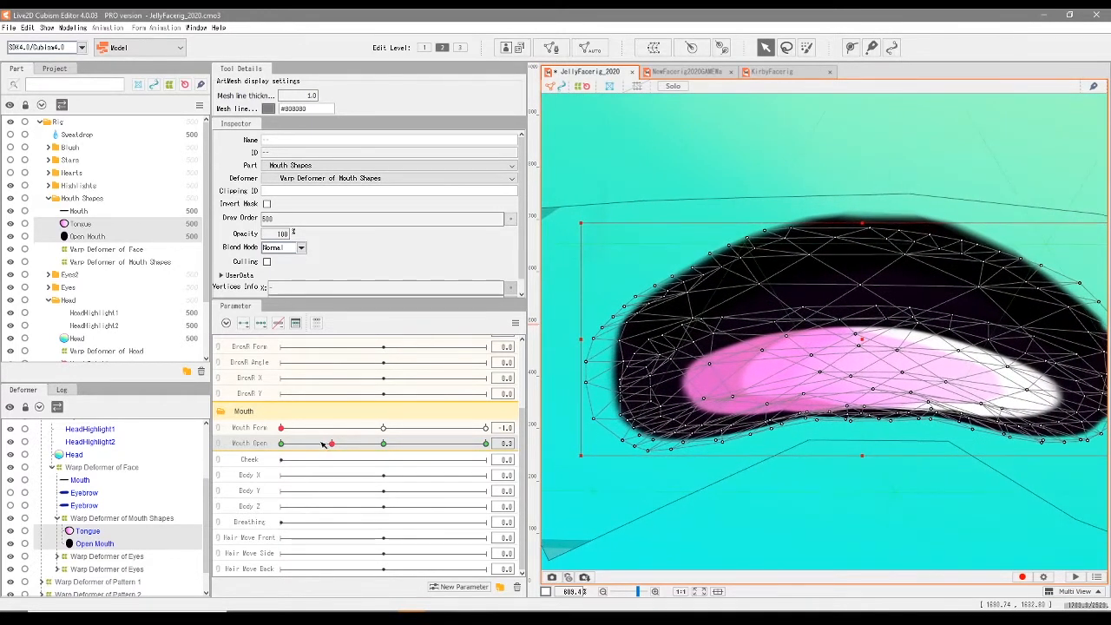
mouse_move(369, 448)
left_mouse_down()
mouse_move(262, 448)
mouse_move(390, 446)
left_mouse_up()
left_click(342, 445)
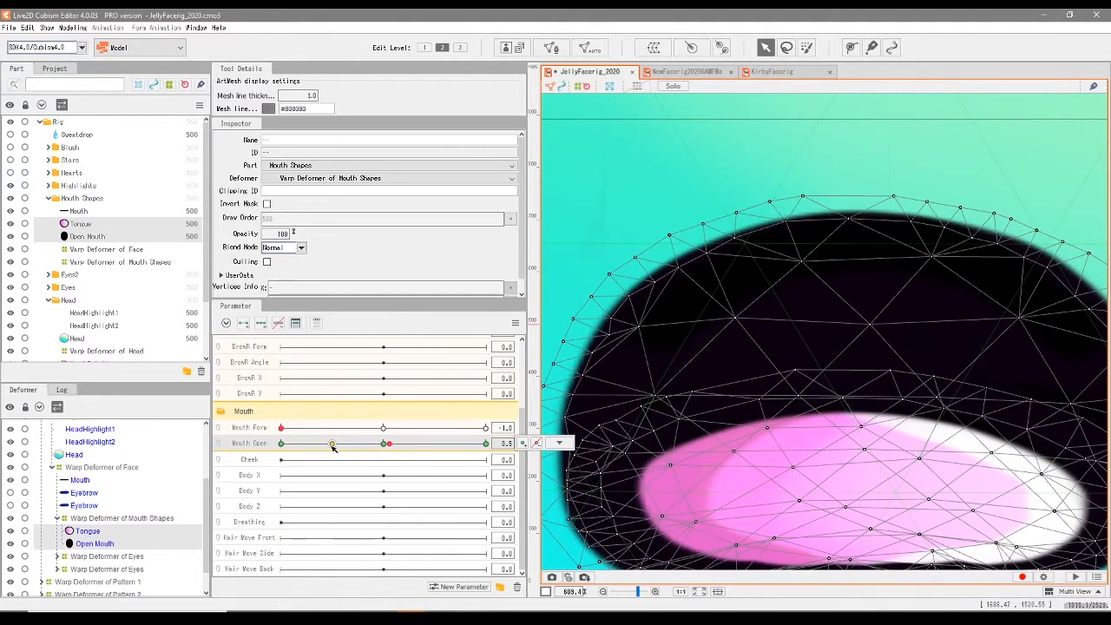
left_click(332, 445)
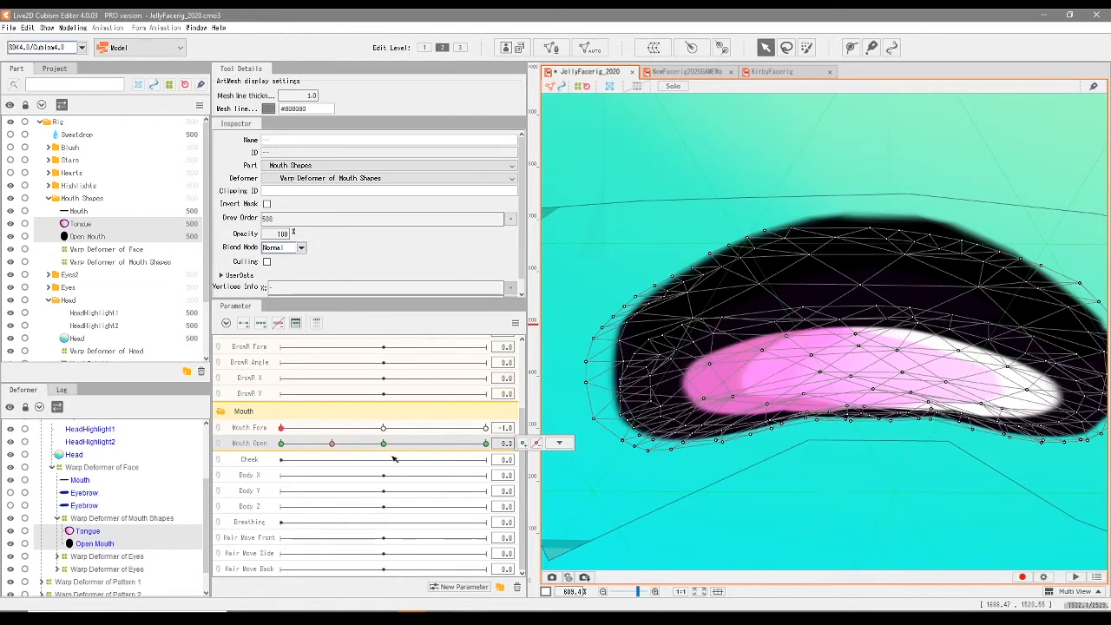
- Try to reshape the lower-edge vertices of the Tongue and Open Mouth meshes together at Mouth Open 0.3, and undo the last move
scroll(842, 389, "up", 2)
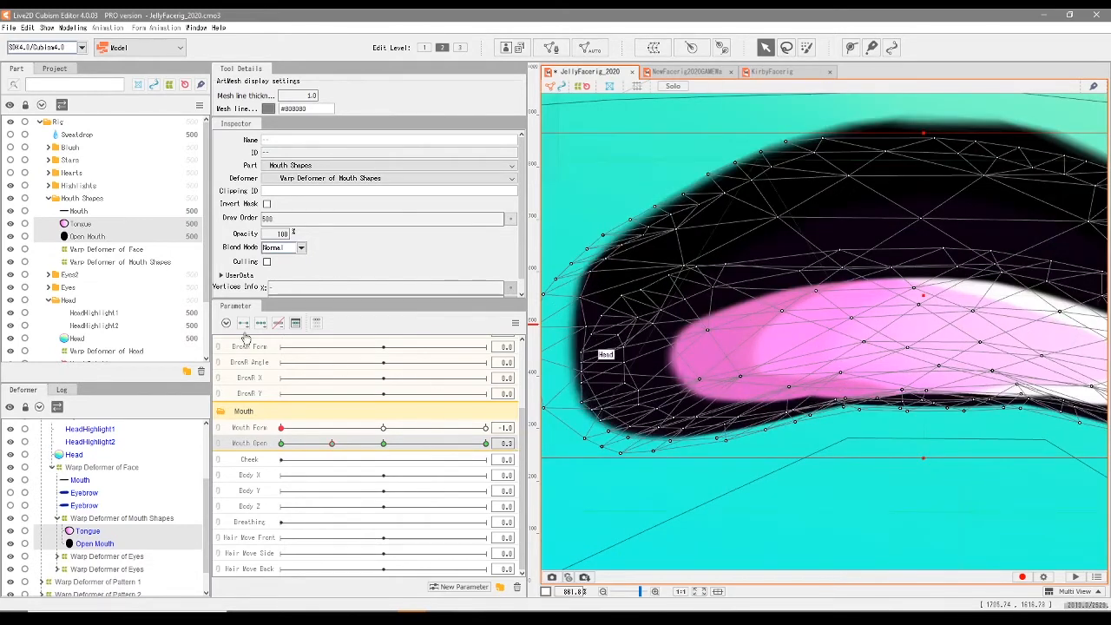
left_click(852, 415)
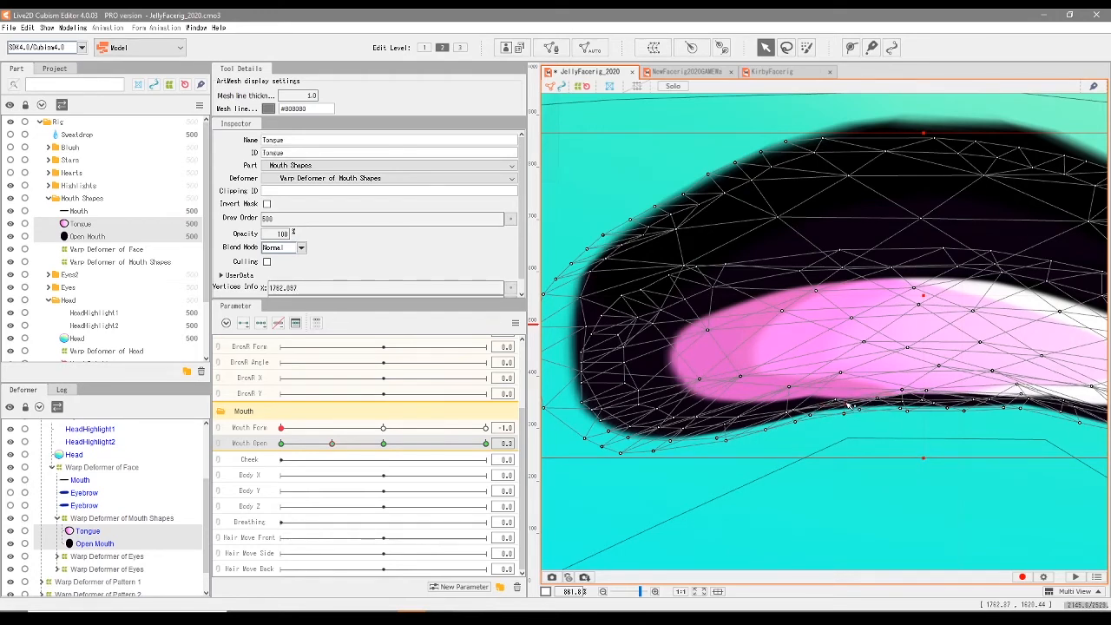
left_click_drag(979, 437, 864, 431)
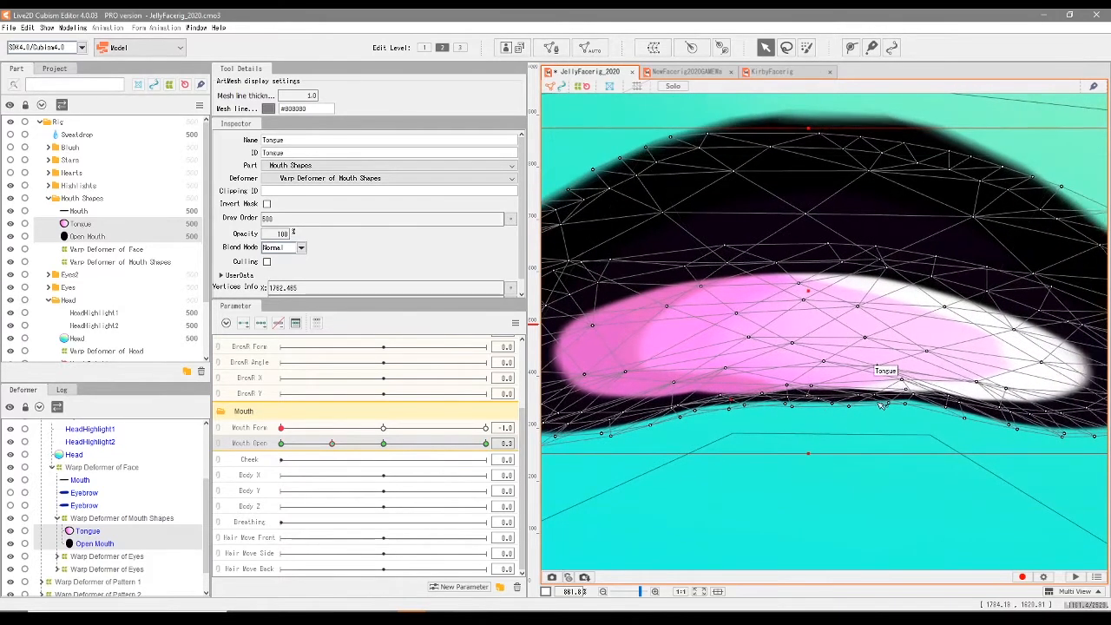
left_click(917, 404)
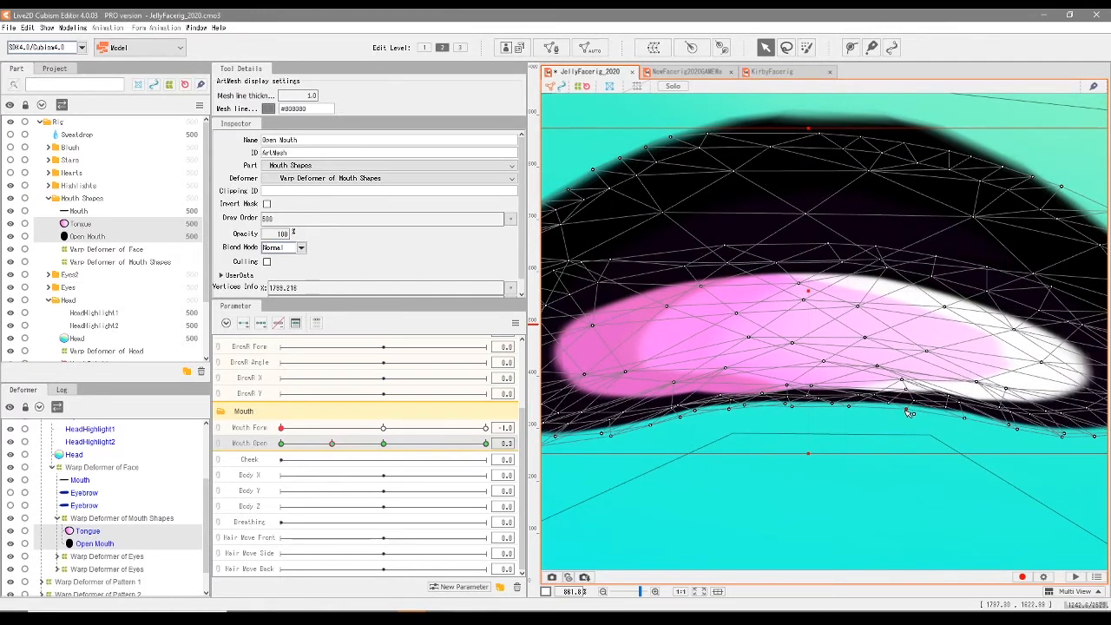
left_click(720, 396)
left_click(721, 396)
left_click_drag(841, 382, 910, 415)
left_click_drag(619, 401, 678, 409)
key("ctrl+z")
- Select only the Tongue mesh and raise its lower-edge vertices to follow the frown's bottom lip at Mouth Open 0.3
left_click(80, 223)
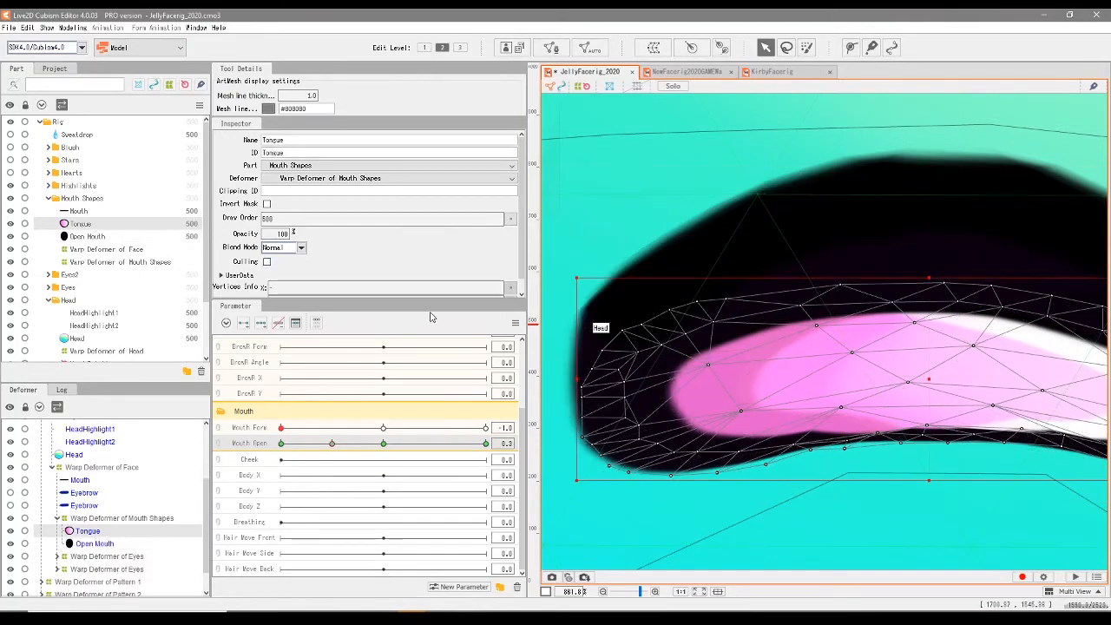
left_click_drag(868, 408, 834, 385)
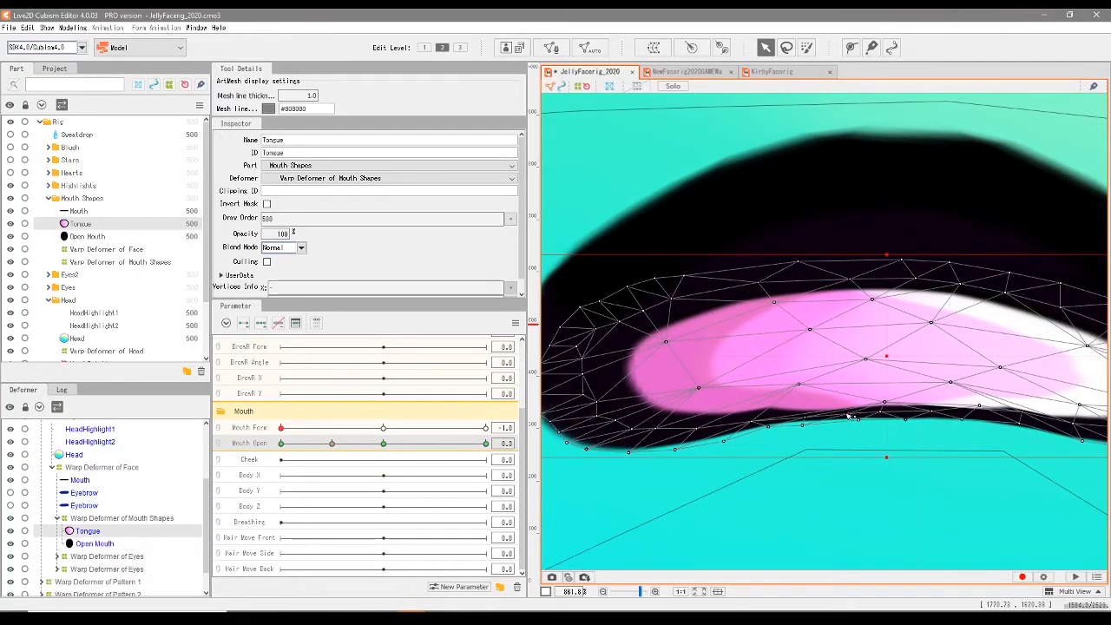
left_click_drag(801, 425, 756, 416)
left_click_drag(798, 383, 796, 387)
left_click_drag(756, 417, 775, 411)
left_click_drag(696, 429, 700, 424)
left_click_drag(884, 401, 884, 390)
left_click_drag(923, 428, 785, 423)
mouse_move(842, 400)
left_mouse_down()
mouse_move(884, 411)
mouse_move(842, 396)
left_mouse_up()
left_click_drag(934, 419, 935, 413)
scroll(793, 426, "down", 4)
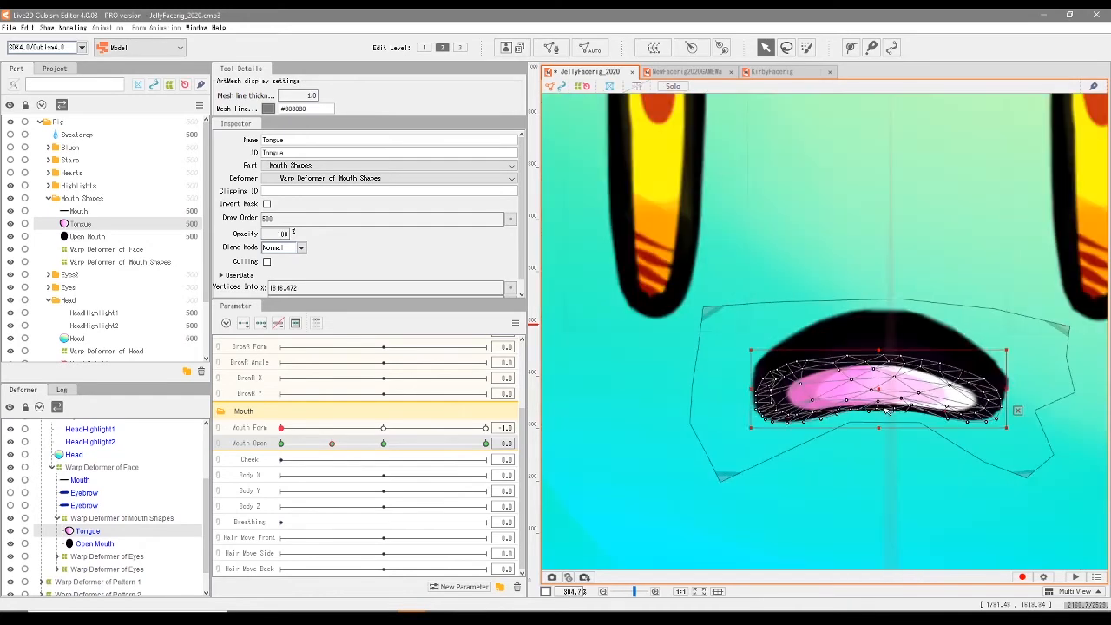
- At Mouth Open 0.3, shift the whole Mouth Shapes warp deformer slightly up and narrow it horizontally
mouse_move(331, 444)
left_mouse_down()
mouse_move(299, 447)
mouse_move(375, 446)
mouse_move(299, 455)
mouse_move(409, 460)
mouse_move(257, 465)
mouse_move(336, 464)
mouse_move(332, 443)
left_mouse_up()
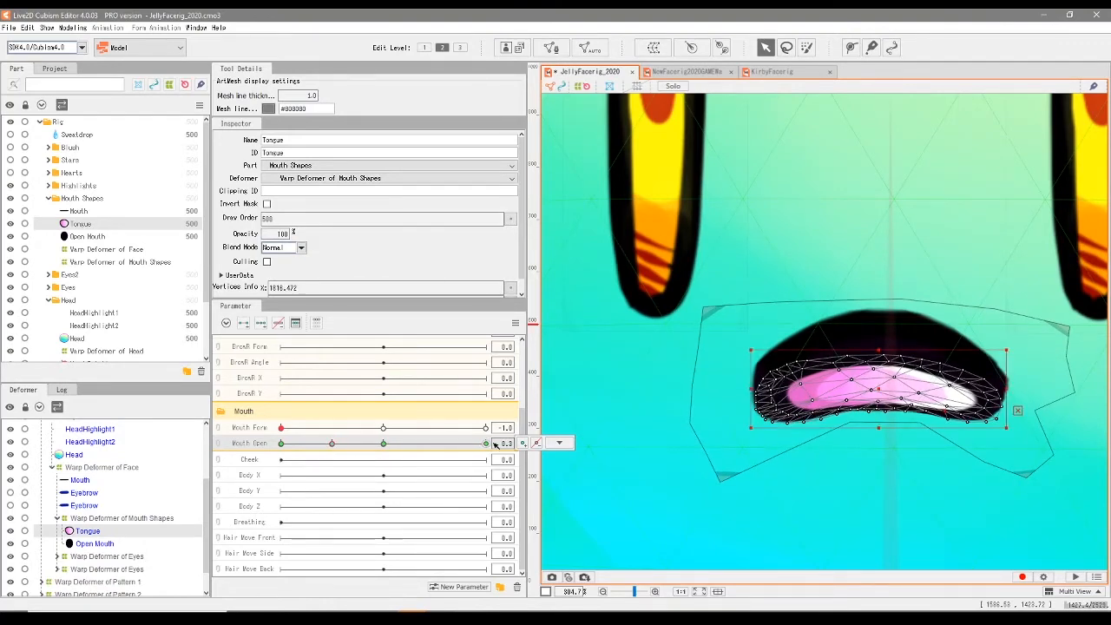
mouse_move(884, 392)
left_mouse_down()
mouse_move(881, 372)
mouse_move(881, 392)
left_mouse_up()
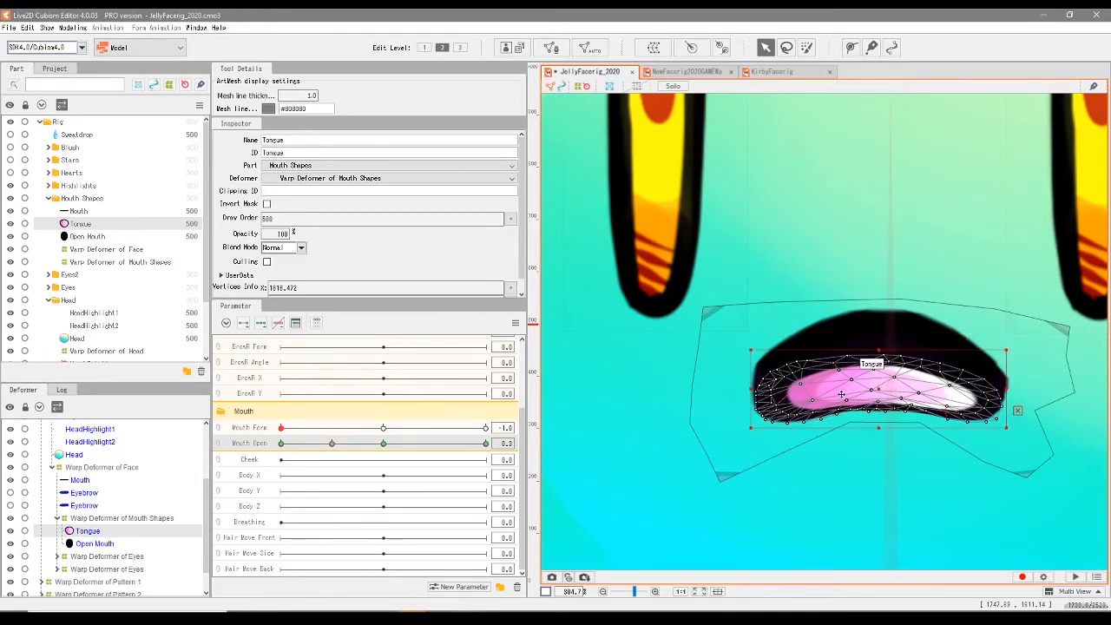
left_click(100, 263)
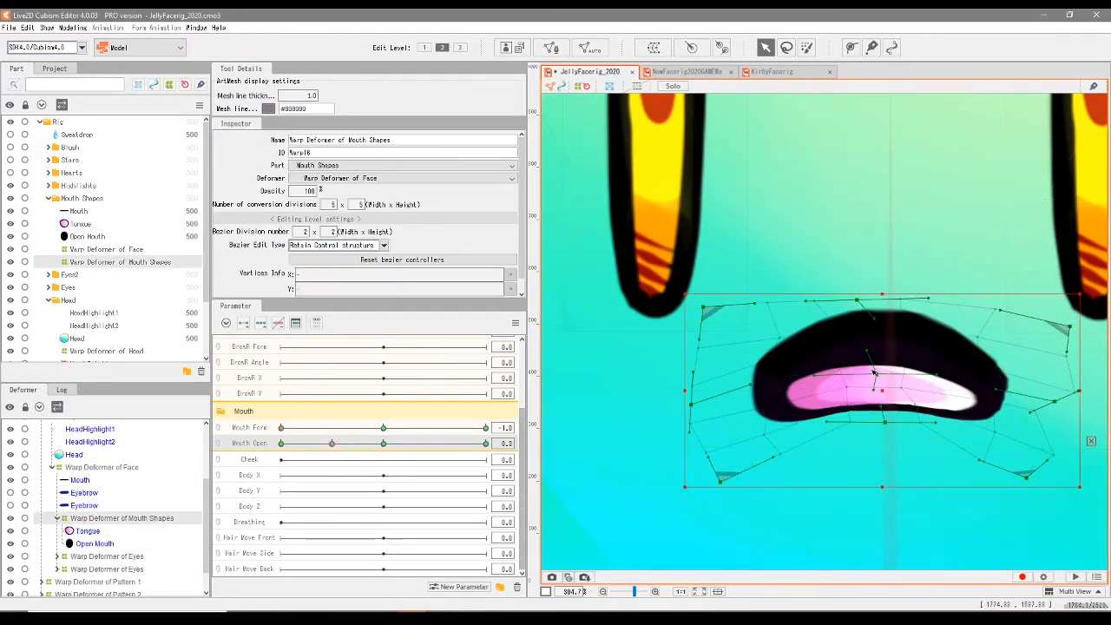
left_click_drag(887, 394, 886, 375)
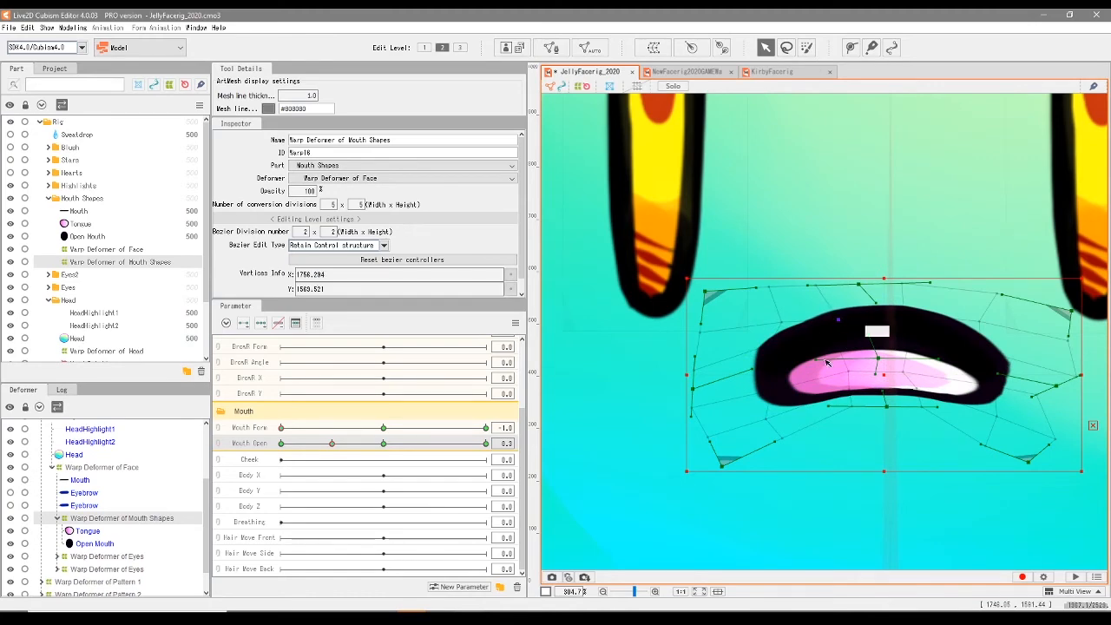
mouse_move(341, 445)
left_mouse_down()
mouse_move(290, 446)
mouse_move(322, 446)
mouse_move(327, 460)
mouse_move(286, 453)
mouse_move(344, 462)
mouse_move(331, 443)
left_mouse_up()
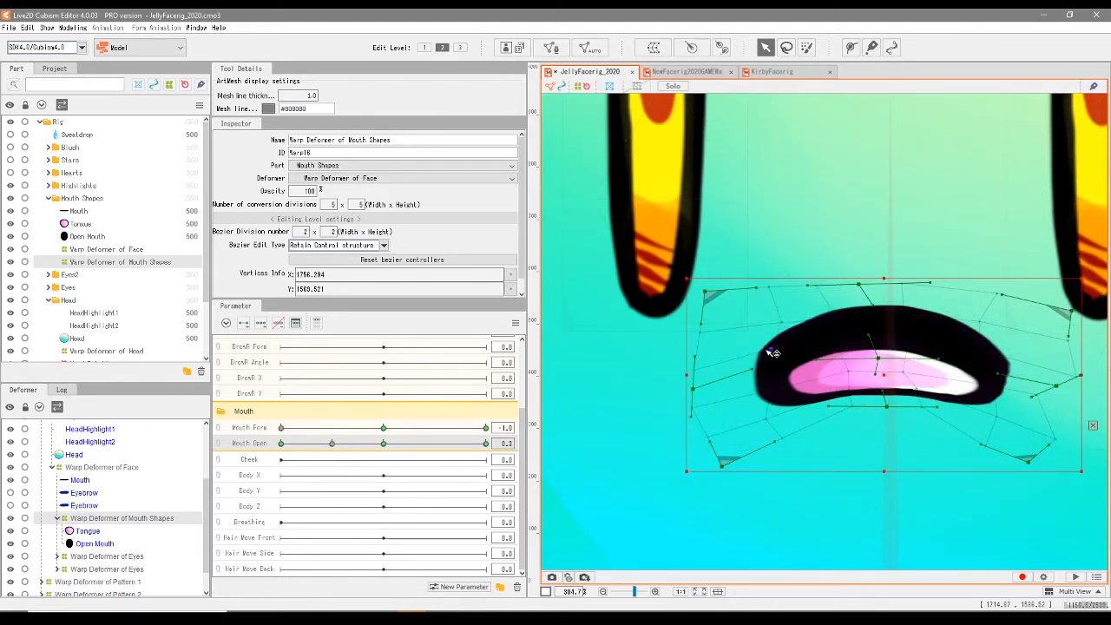
left_click_drag(998, 374, 994, 375)
left_click_drag(1081, 375, 1043, 370)
- Set Mouth Open to 1.0 with Mouth Form -1.0, pull the warp deformer's two upper corners down and smooth its top edge into an arch
left_click_drag(333, 443, 498, 491)
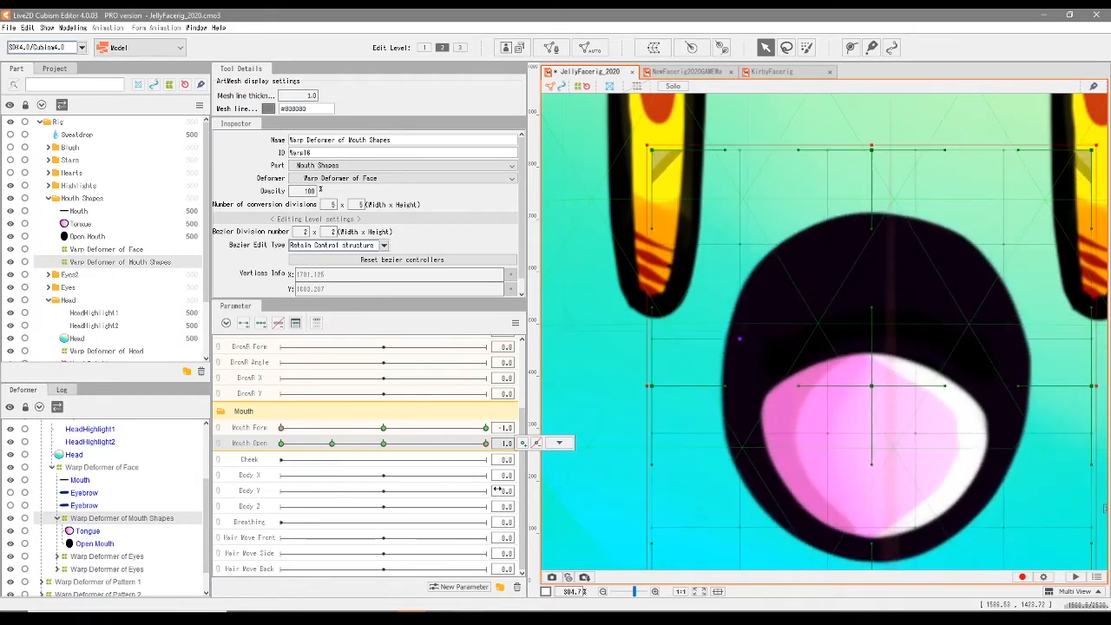
scroll(790, 425, "down", 3)
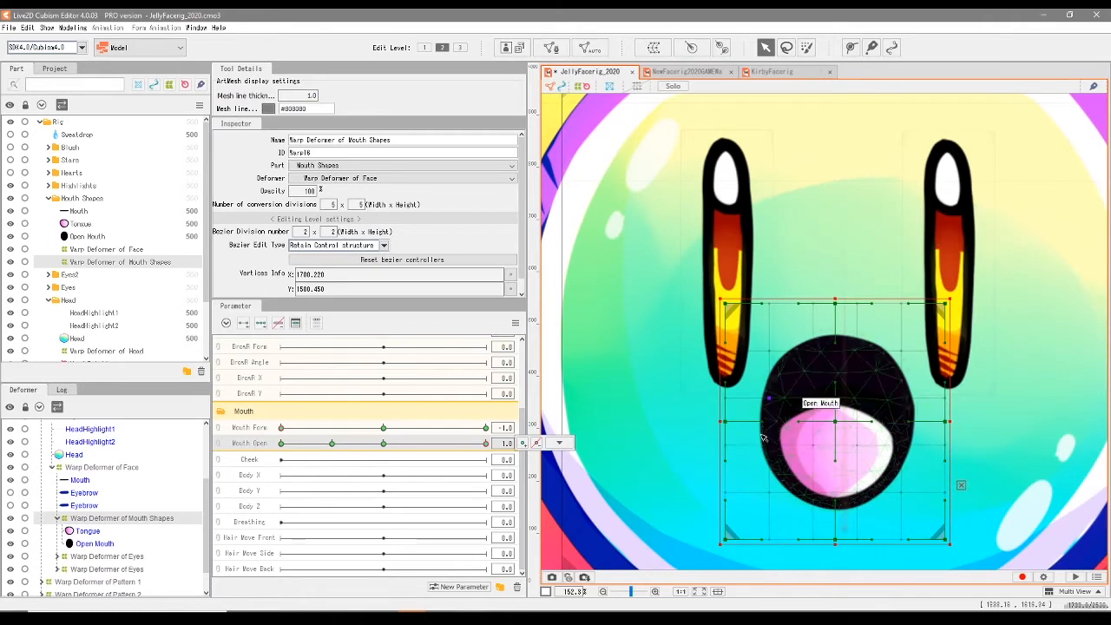
scroll(855, 358, "up", 1)
scroll(843, 341, "down", 1)
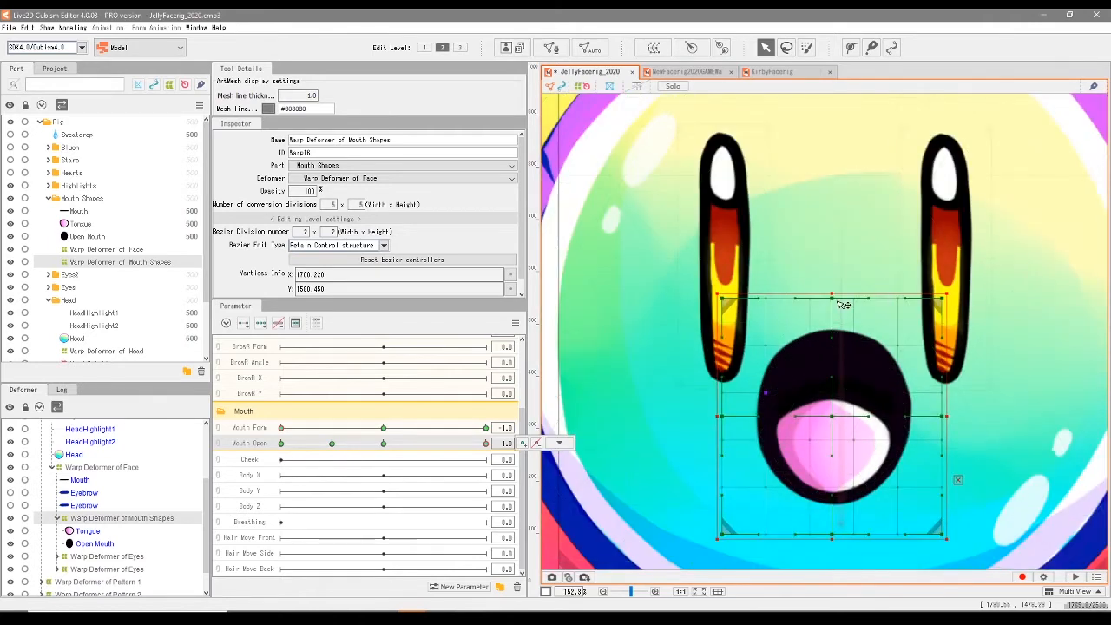
left_click_drag(727, 302, 720, 330)
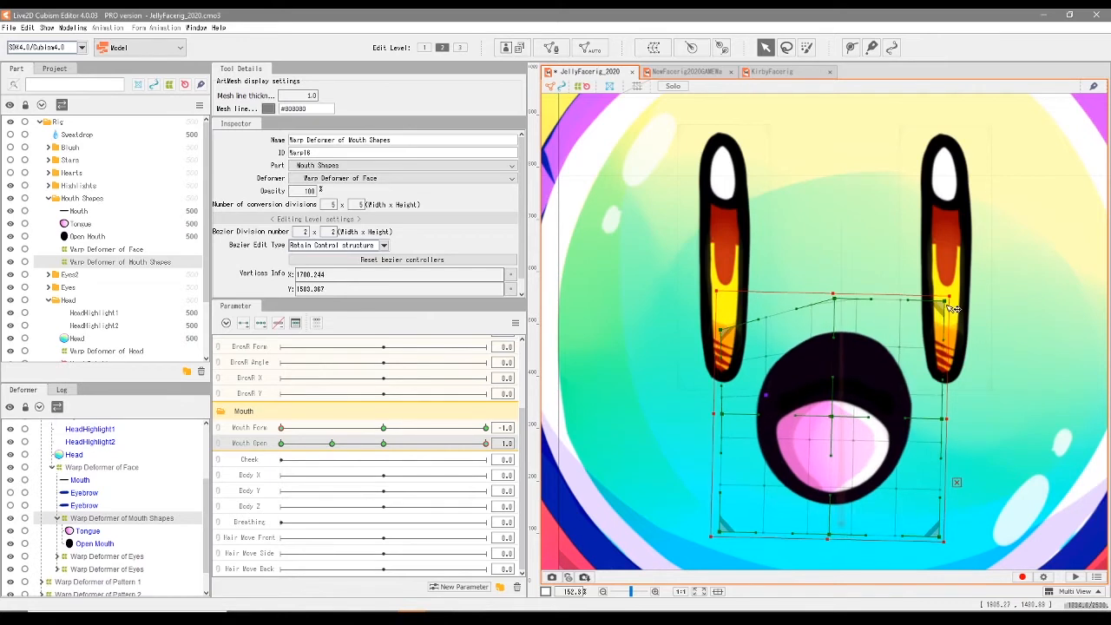
left_click_drag(951, 307, 952, 346)
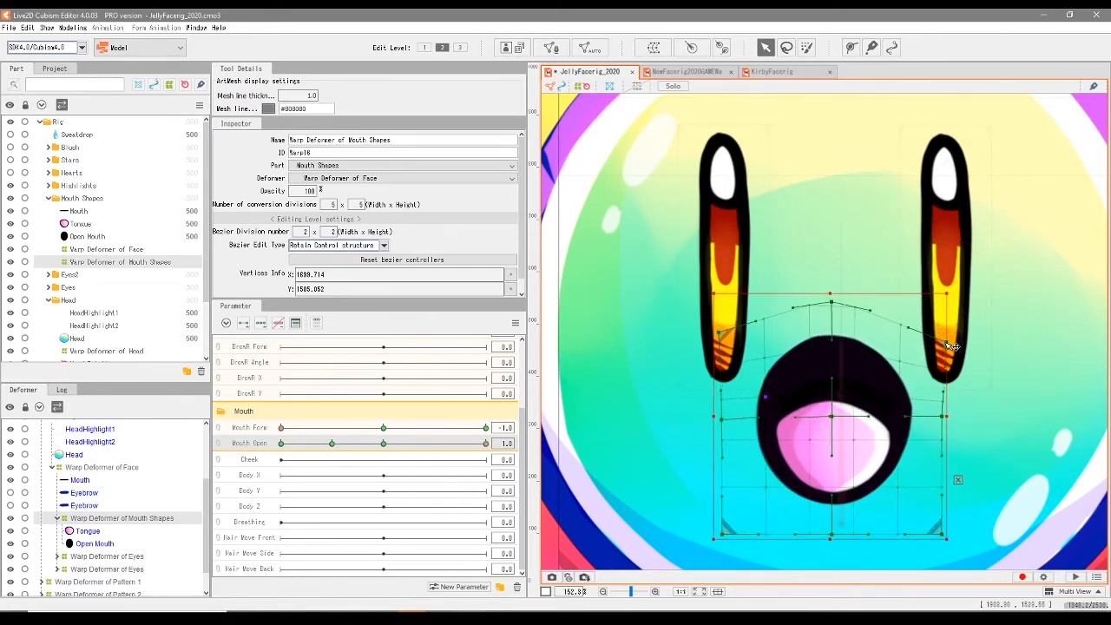
scroll(857, 347, "up", 2)
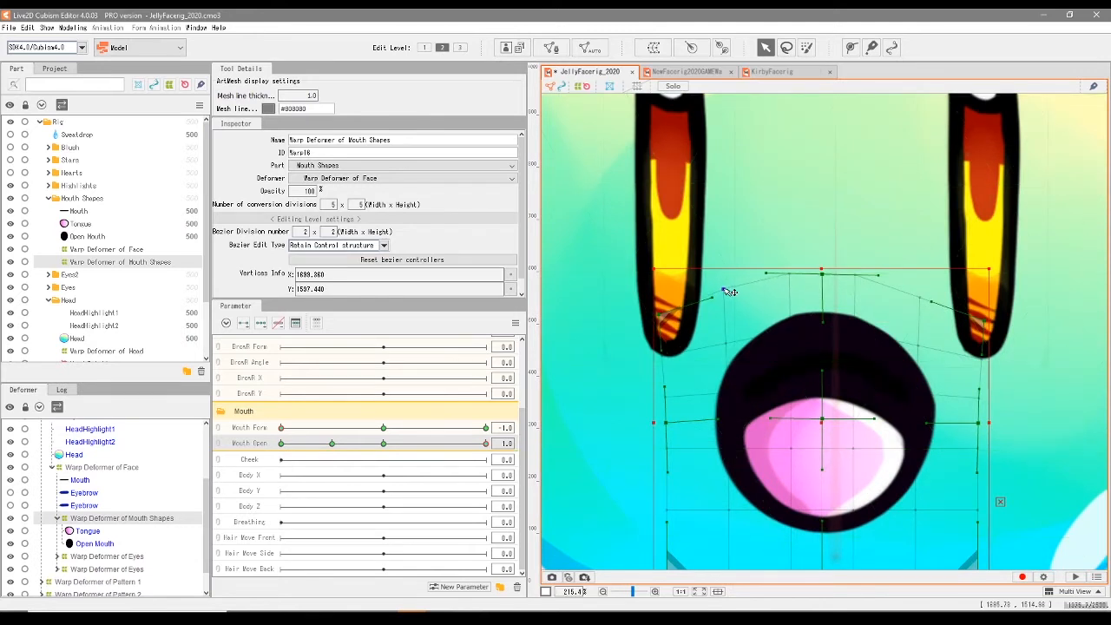
left_click(921, 306)
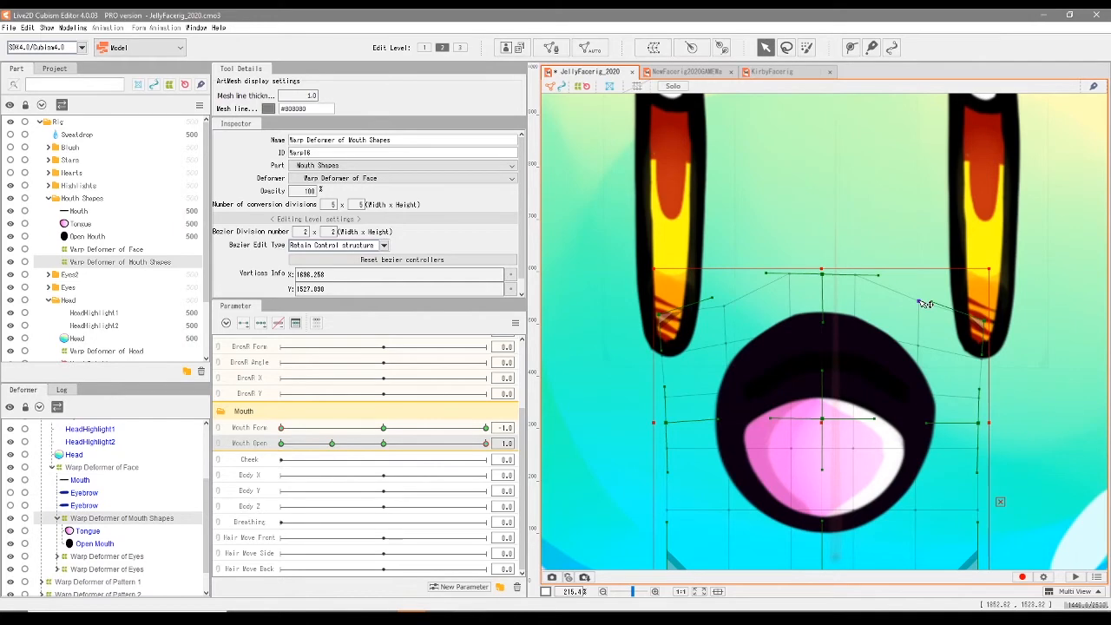
- Raise the bottom centre of the fully open frown's warp deformer to flatten the lower lip
scroll(923, 303, "down", 4)
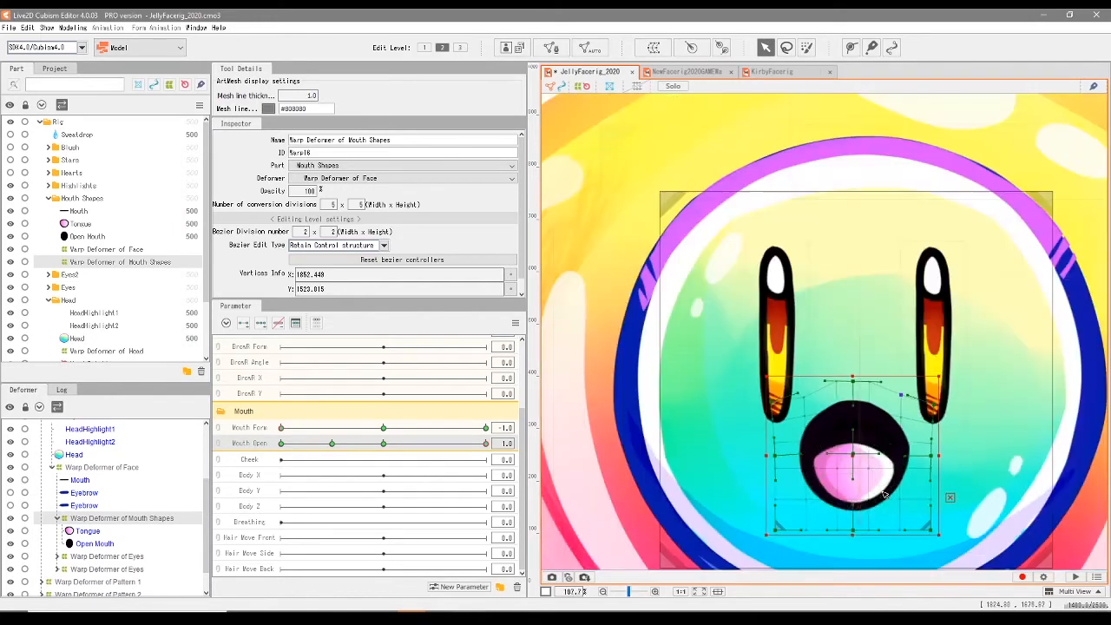
scroll(886, 436, "up", 2)
scroll(886, 436, "up", 2)
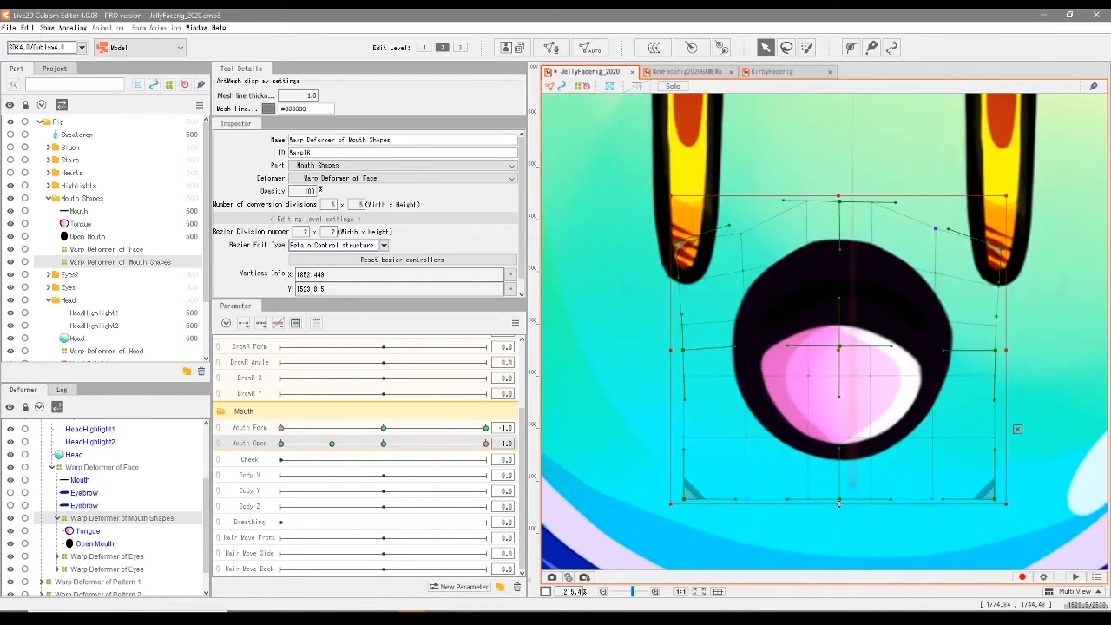
left_click_drag(844, 501, 841, 443)
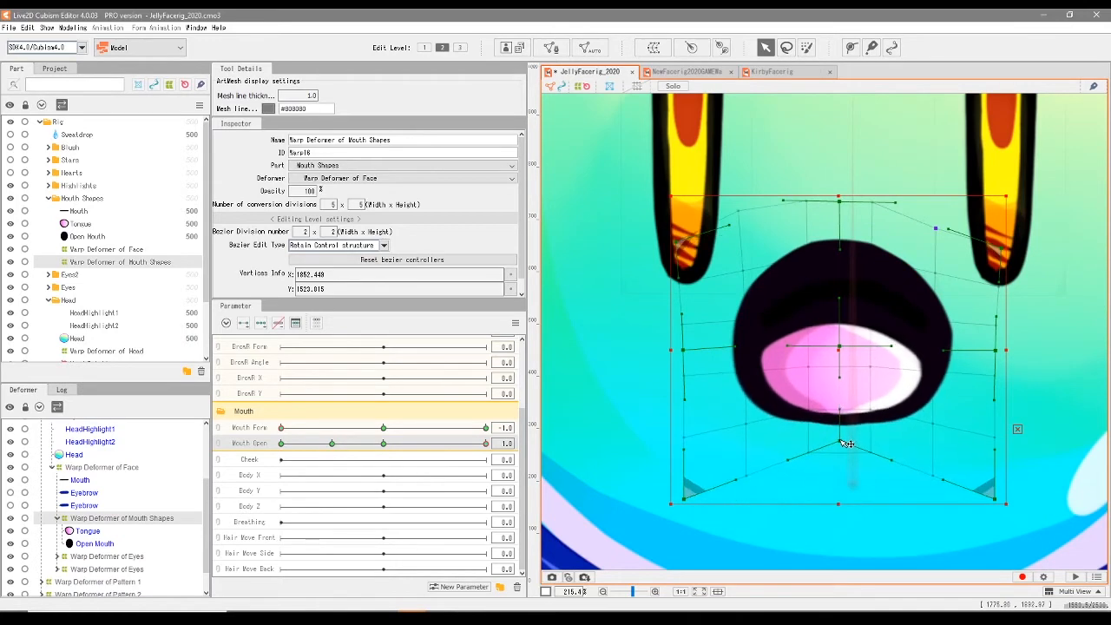
- On the Open Mouth mesh, raise the bottom-edge centre vertices to flatten the fully open frown's lower lip
scroll(849, 438, "up", 2)
left_click(754, 407)
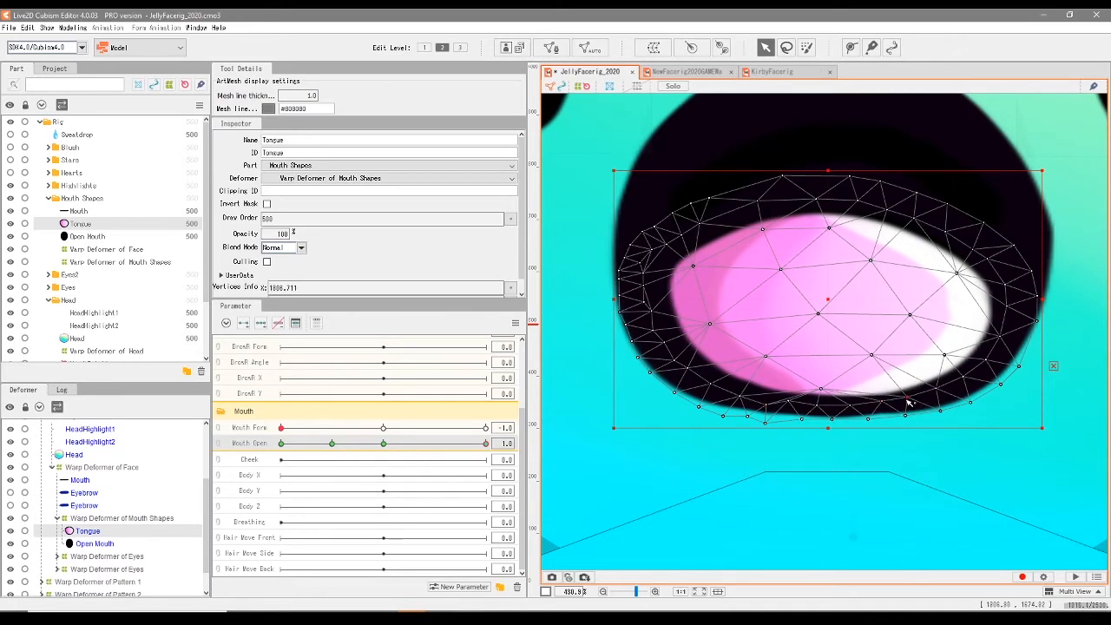
left_click(607, 314)
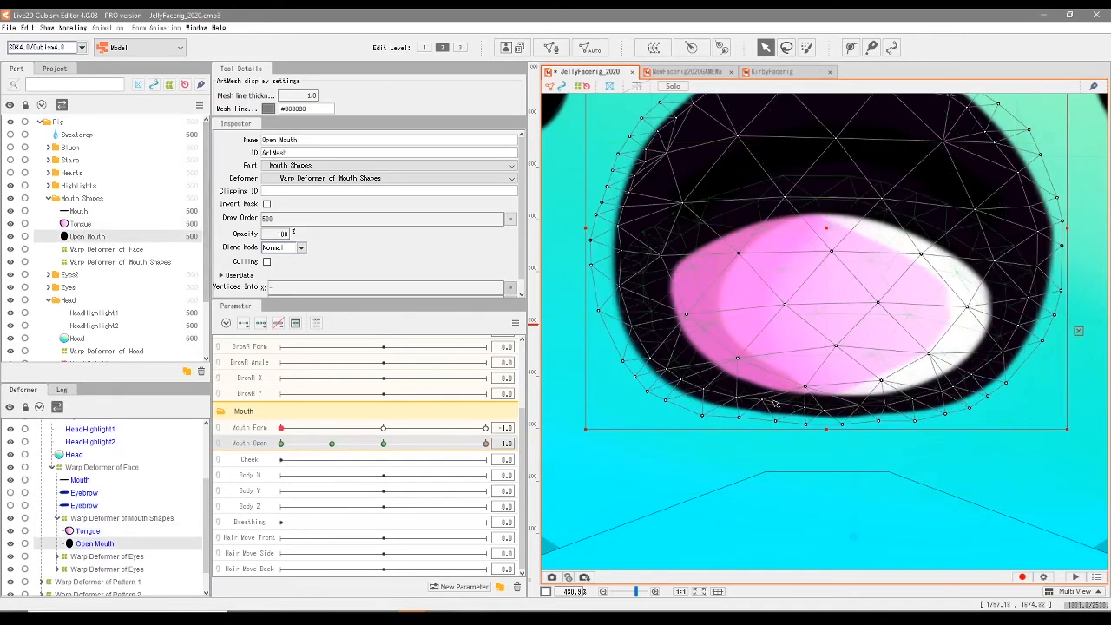
left_click_drag(826, 410, 764, 403)
left_click_drag(887, 408, 888, 412)
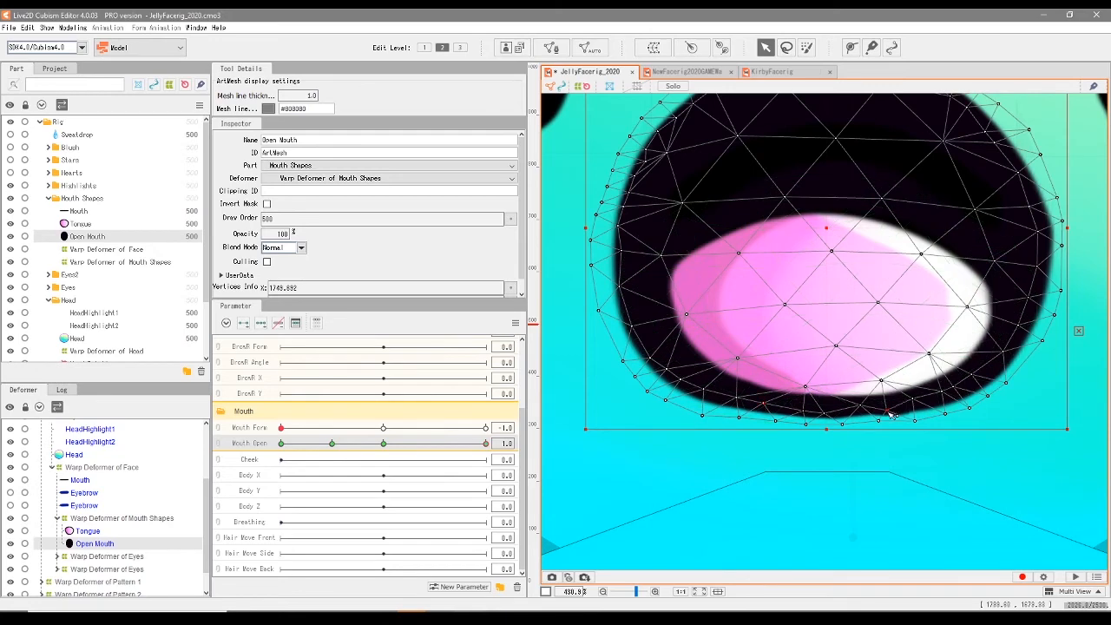
scroll(824, 408, "up", 2)
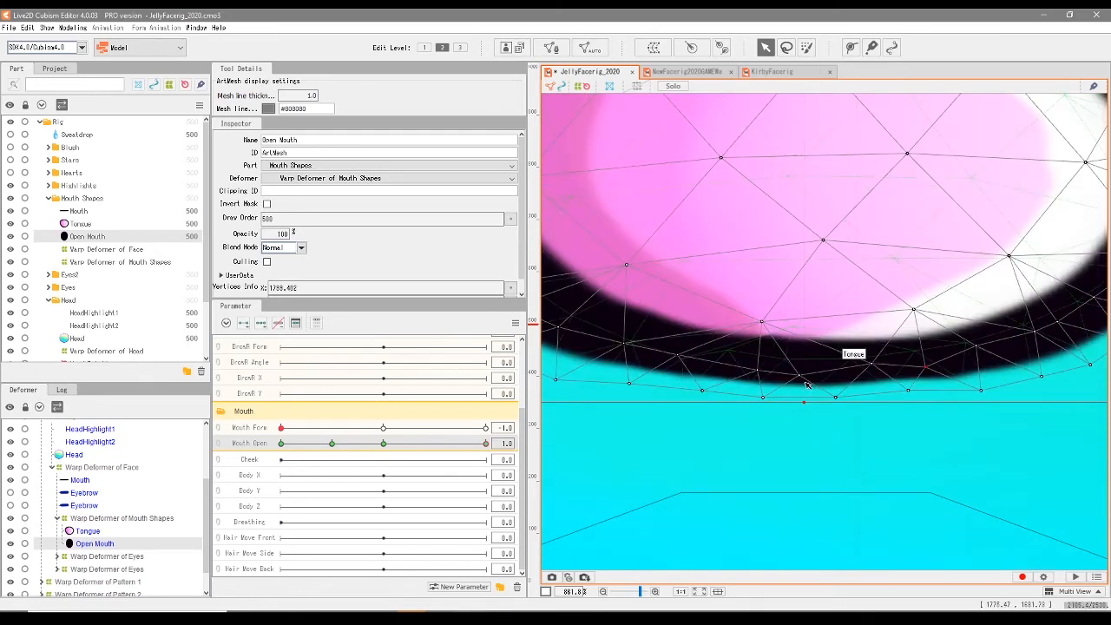
scroll(807, 398, "down", 2)
left_click_drag(808, 390, 809, 377)
mouse_move(790, 400)
left_mouse_down()
mouse_move(828, 391)
mouse_move(791, 385)
left_mouse_up()
left_click_drag(808, 376, 809, 370)
left_click_drag(760, 397, 760, 383)
- Select the Tongue mesh and raise its lower-edge vertices to fit inside the flattened lower lip
left_click(691, 416)
left_click(795, 396)
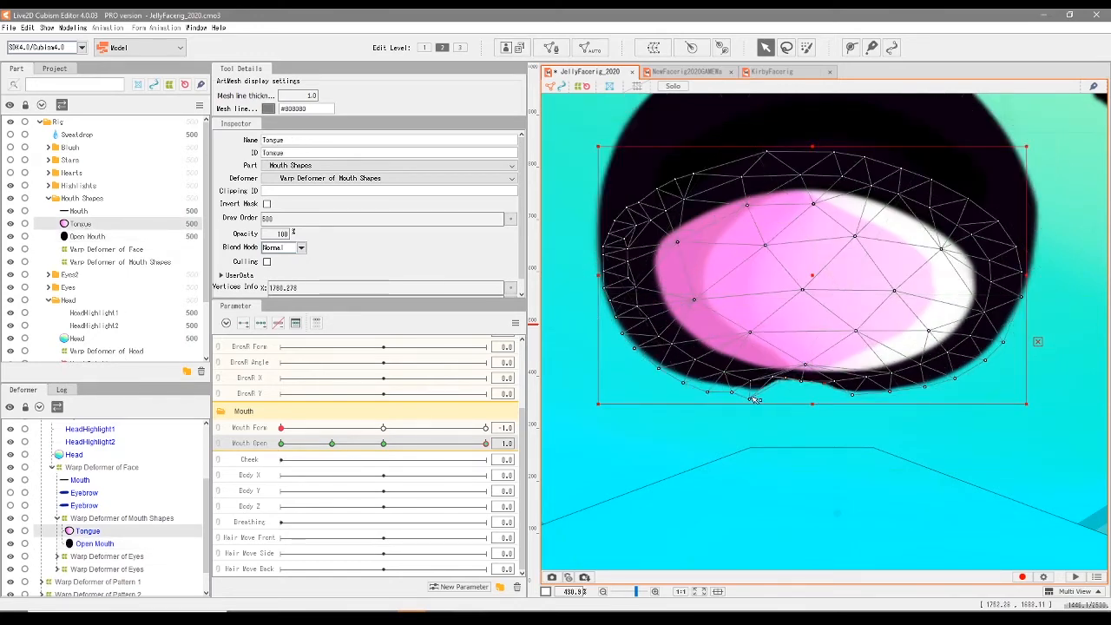
mouse_move(733, 393)
left_mouse_down()
mouse_move(745, 381)
mouse_move(716, 381)
left_mouse_up()
mouse_move(852, 395)
left_mouse_down()
mouse_move(900, 384)
mouse_move(844, 387)
left_mouse_up()
- Reselect the Open Mouth mesh and move its bottom-edge vertices to even out the lower lip between both corners
left_click(95, 236)
left_click_drag(721, 393, 763, 379)
left_click_drag(895, 397, 904, 389)
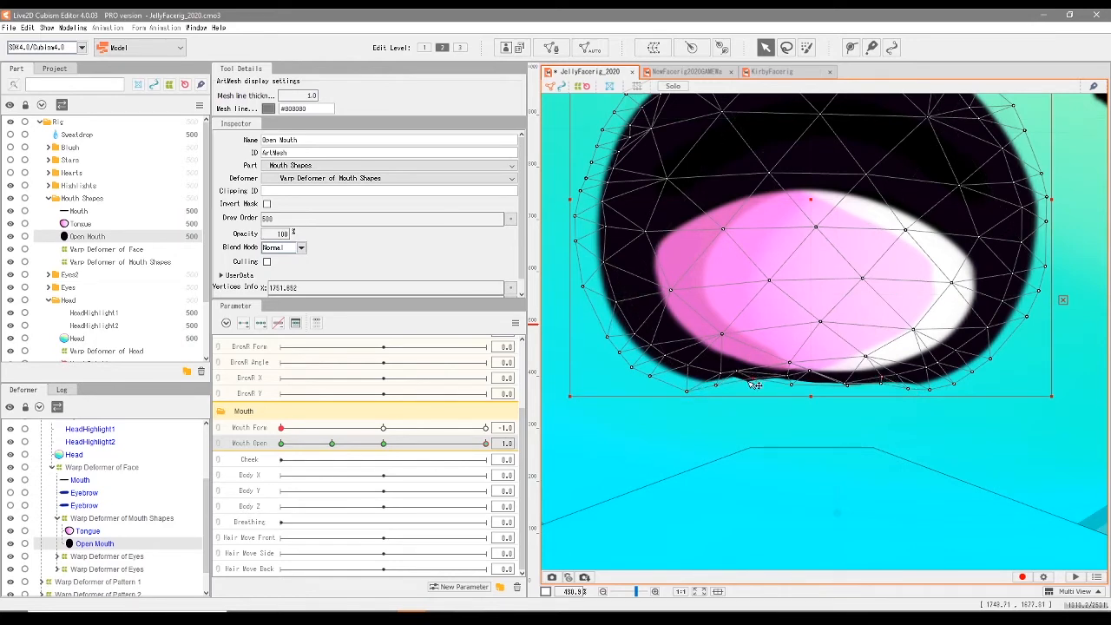
left_click(803, 348)
scroll(790, 360, "down", 5)
scroll(833, 390, "up", 3)
left_click(822, 363)
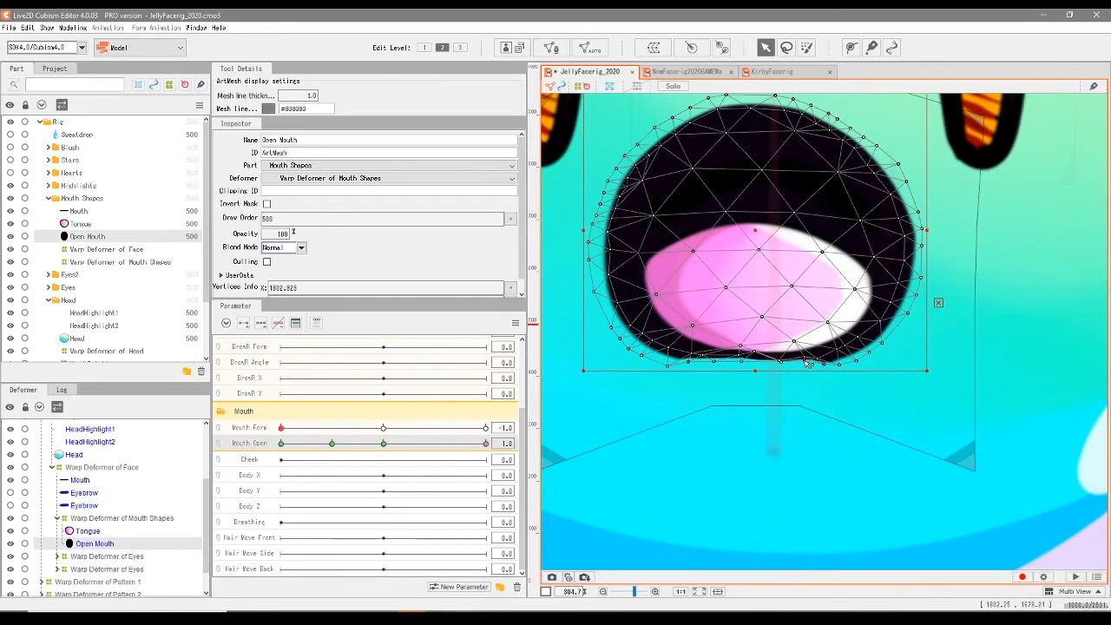
left_click_drag(781, 361, 785, 360)
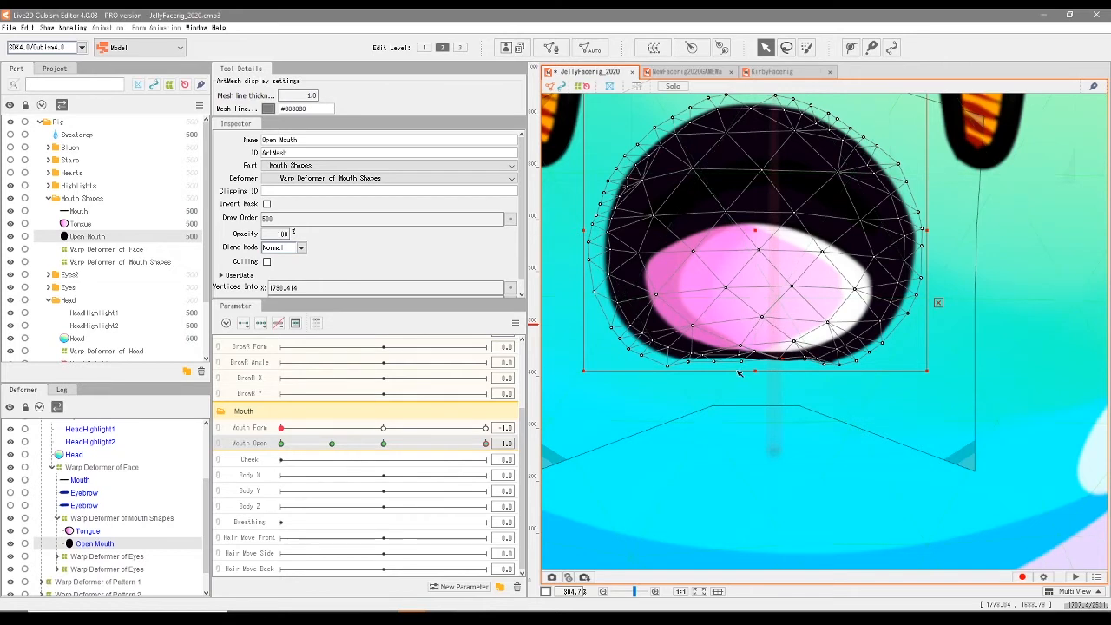
left_click(689, 361)
left_click(667, 361)
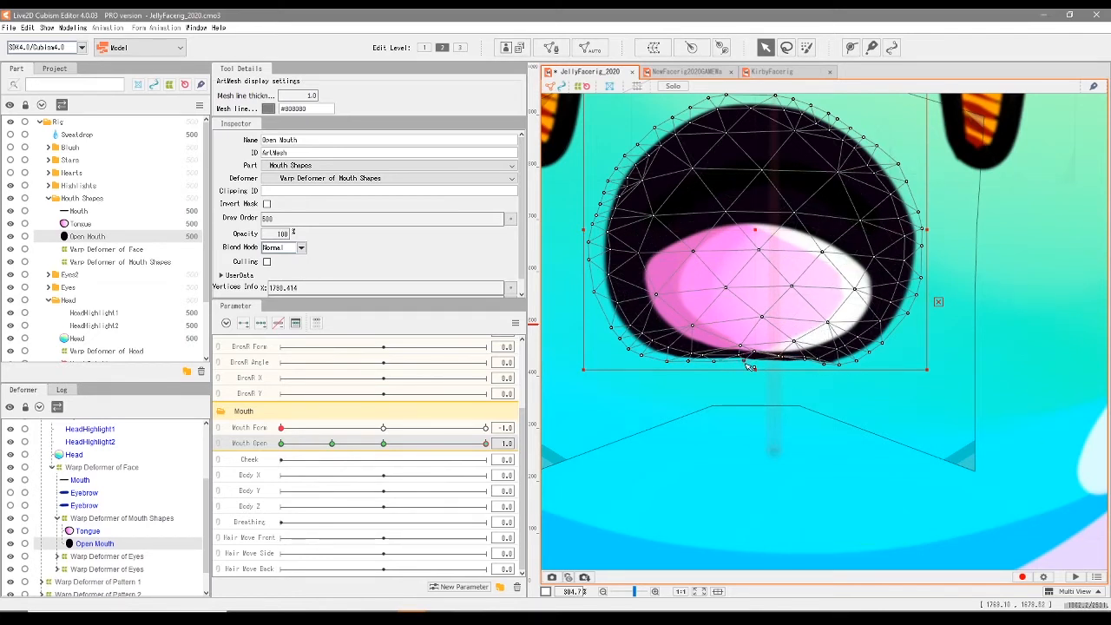
- Move the Tongue mesh's bottom-edge vertices up so they line up with the Open Mouth's lower edge
scroll(800, 371, "up", 3)
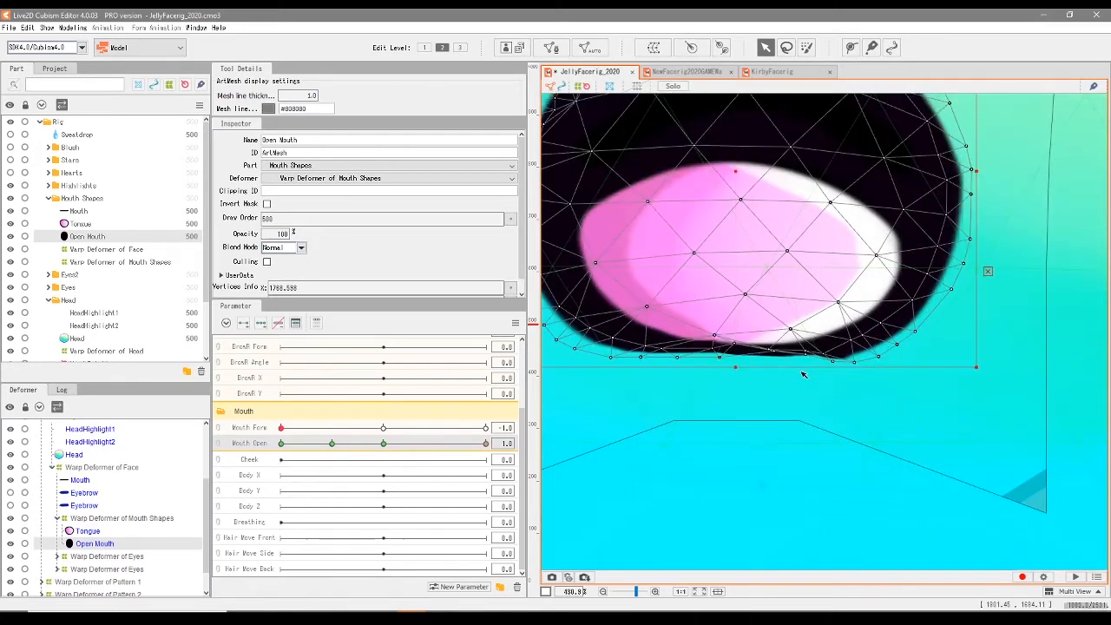
scroll(776, 360, "up", 3)
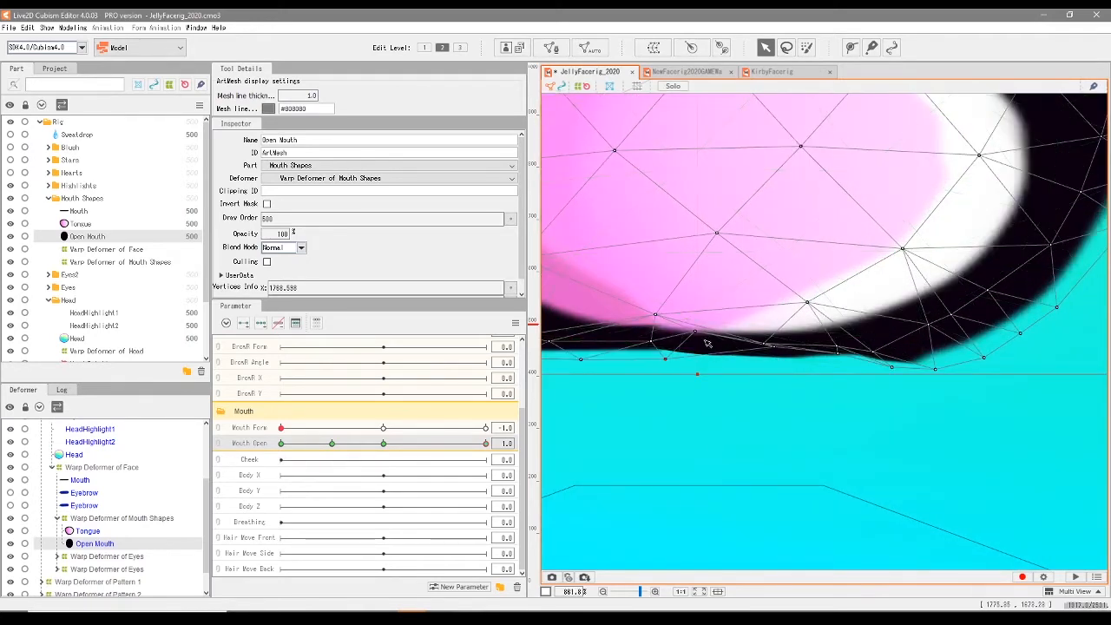
left_click(104, 224)
left_click_drag(802, 360, 824, 348)
left_click_drag(751, 358, 682, 344)
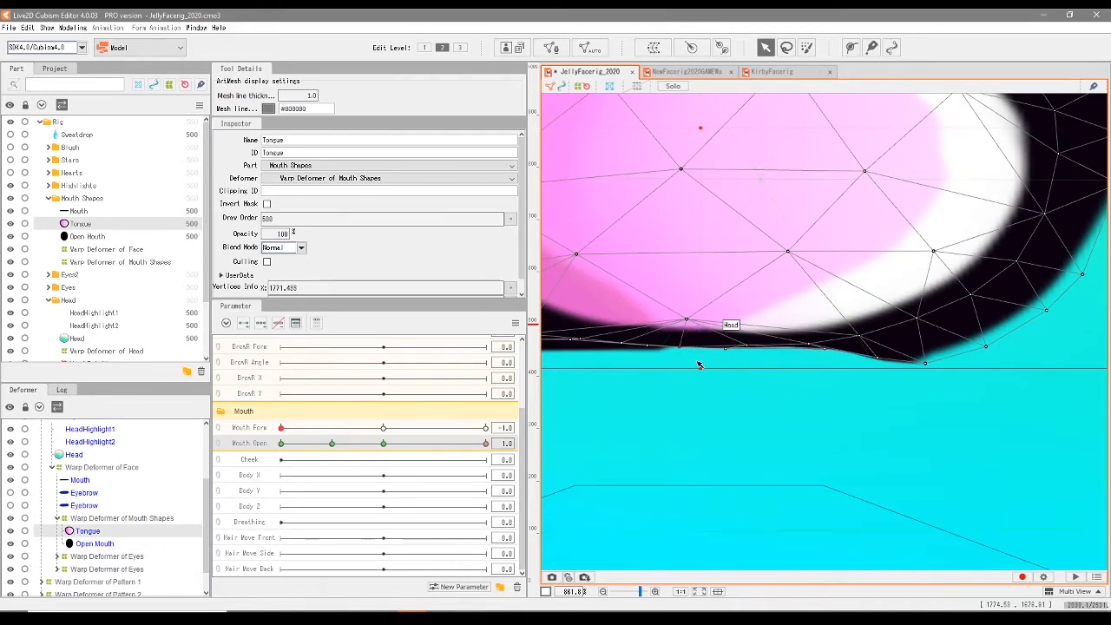
scroll(701, 363, "down", 3)
scroll(701, 364, "up", 2)
left_click_drag(546, 329, 697, 372)
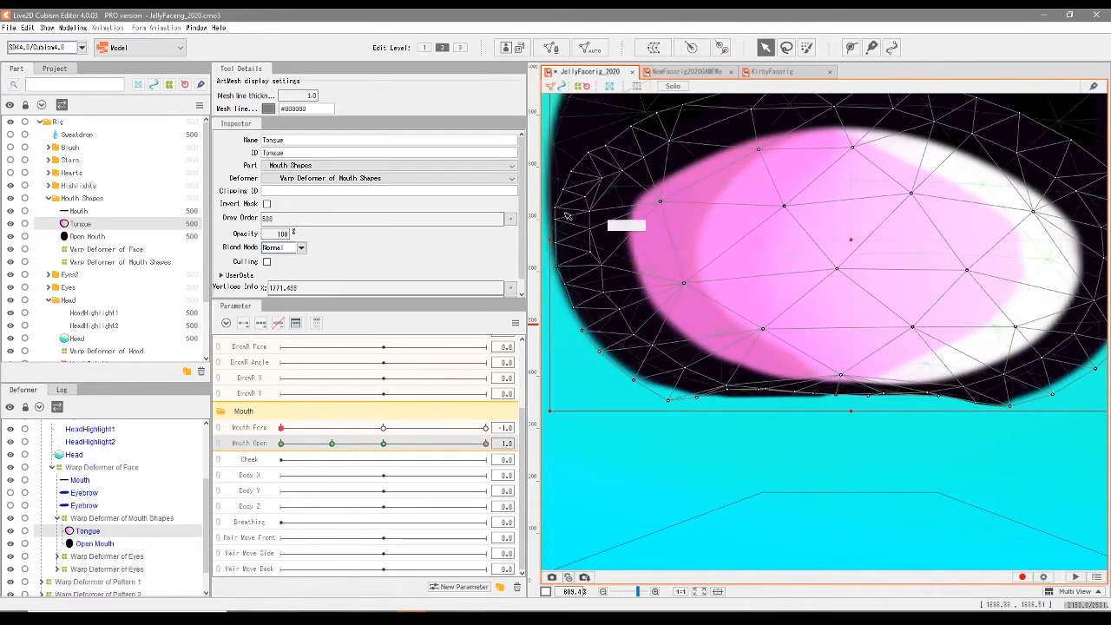
- Fine-tune the Open Mouth mesh's lower-edge vertices beneath the tongue to smooth the fully open frown's bottom line
left_click(737, 367)
left_click_drag(1017, 406, 985, 405)
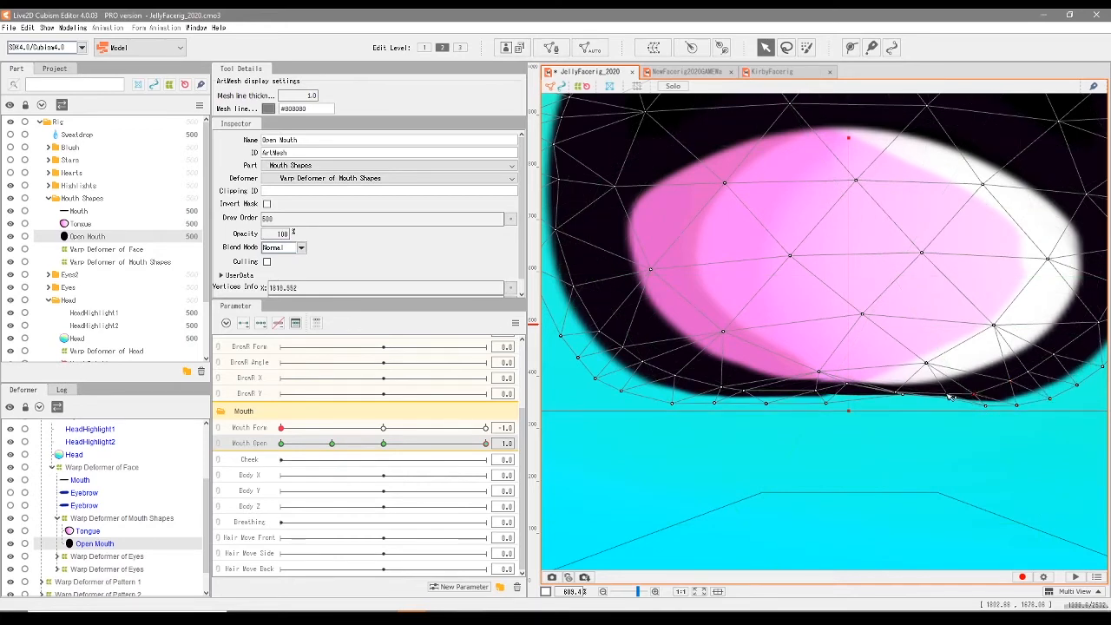
left_click_drag(825, 403, 845, 389)
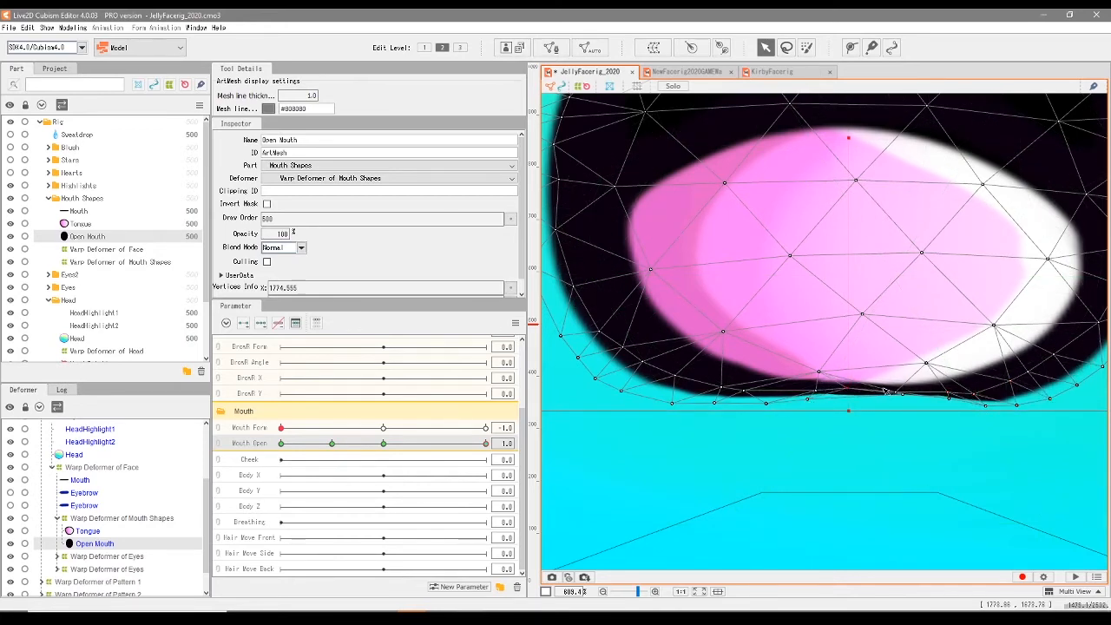
scroll(774, 410, "up", 2)
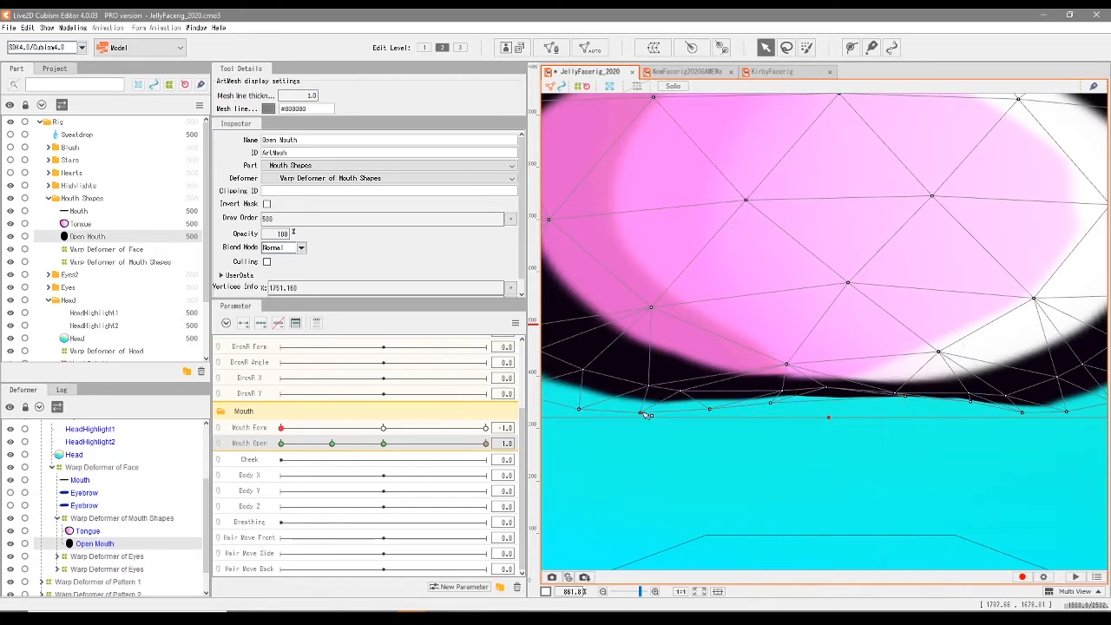
scroll(955, 417, "down", 8)
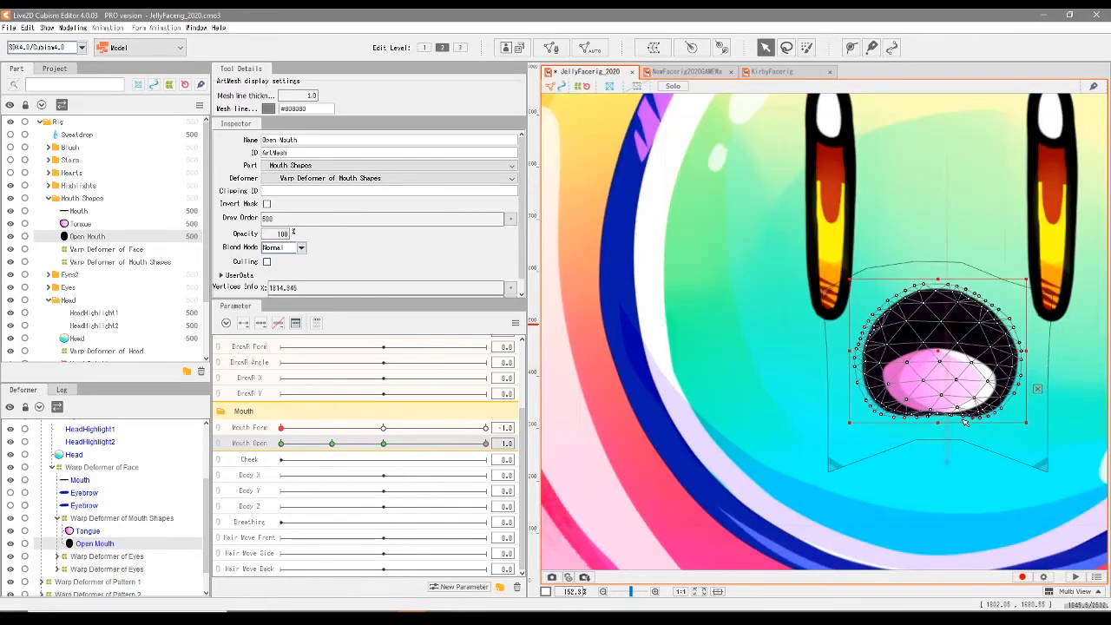
- Preview the frown by scrubbing Mouth Open through its range and back to 1.0 at Mouth Form -1.0
left_click(85, 223)
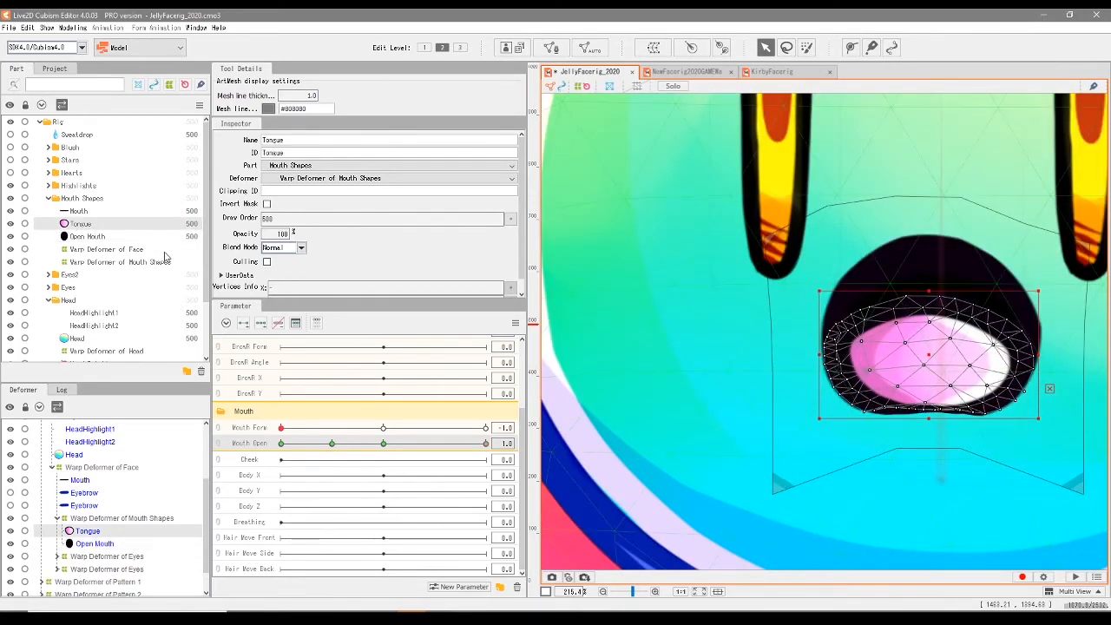
scroll(747, 340, "down", 4)
left_click(645, 300)
left_click_drag(334, 445, 580, 488)
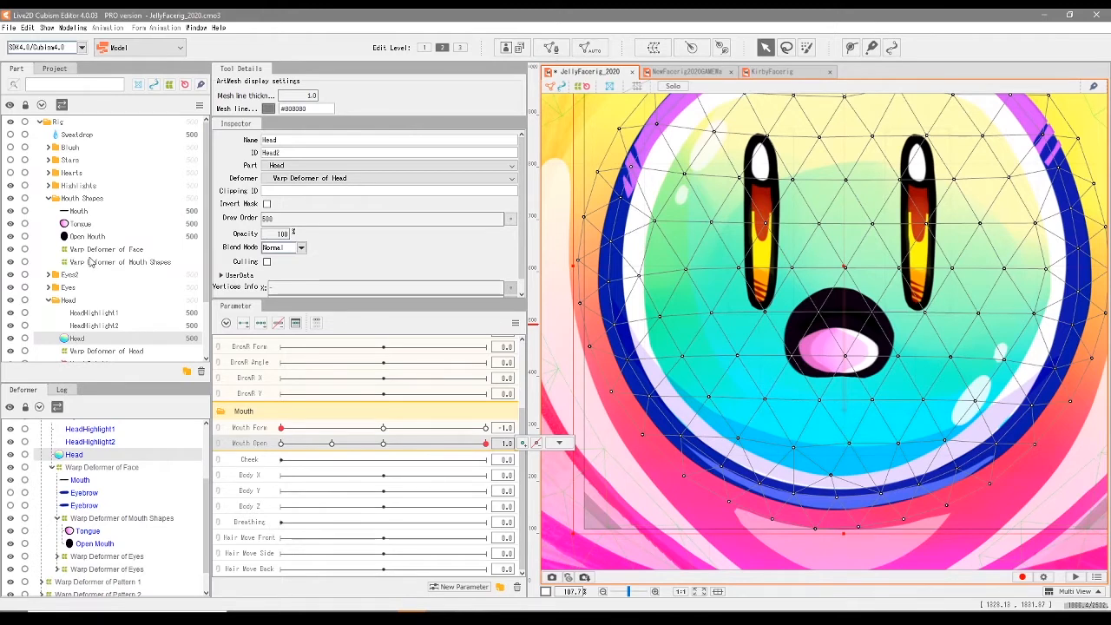
- At Mouth Open 1.0, shift the frown's Mouth Shapes warp deformer slightly down and stretch its top upward
left_click(120, 261)
left_click_drag(840, 339, 839, 344)
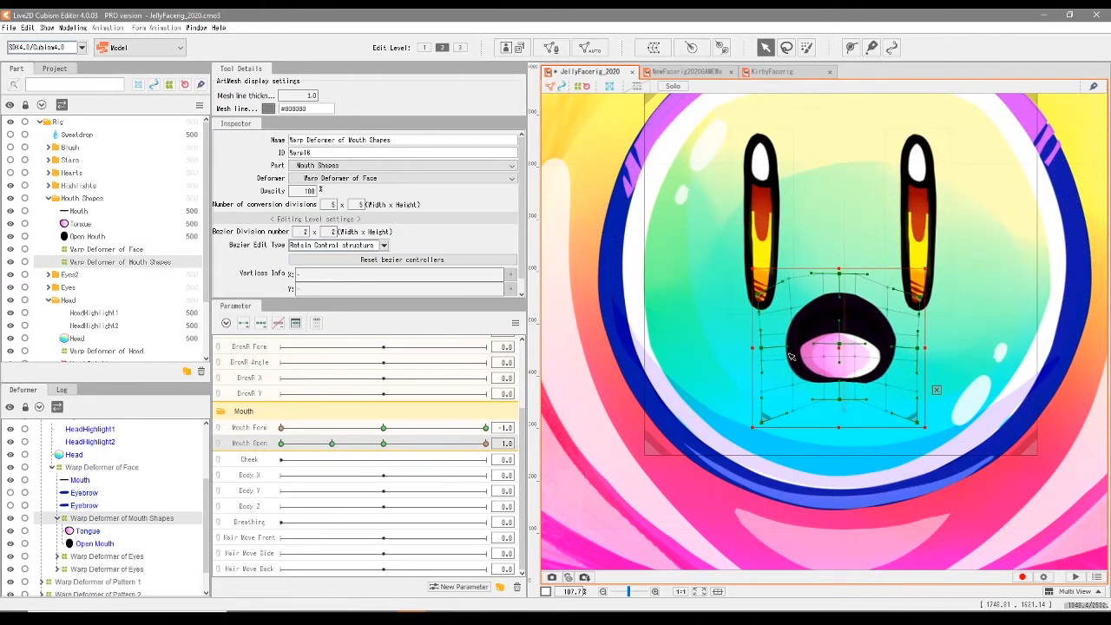
left_click_drag(485, 442, 505, 461)
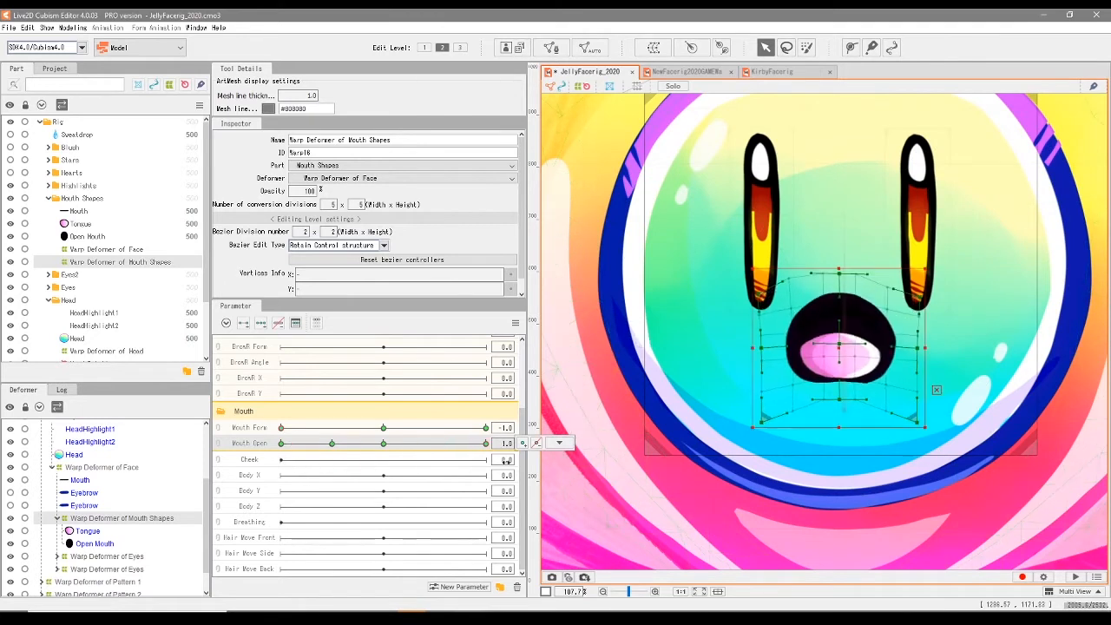
left_click_drag(519, 512, 566, 528)
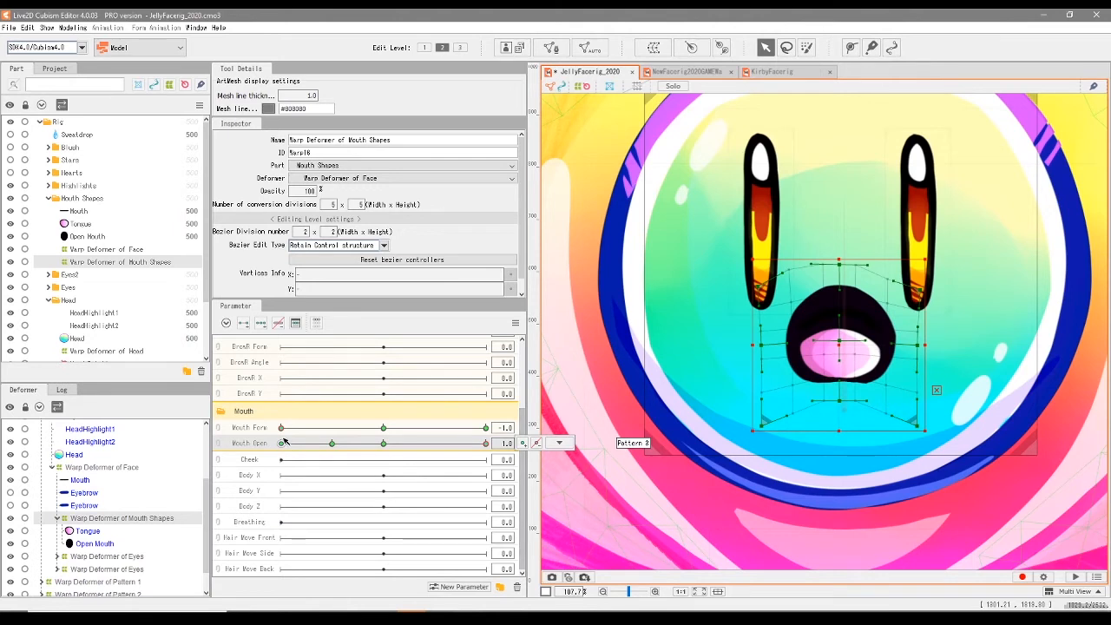
- Set Mouth Form to 0.0 with Mouth Open at 1.0 and round out the Open Mouth mesh's bottom edge
left_click_drag(282, 429, 380, 436)
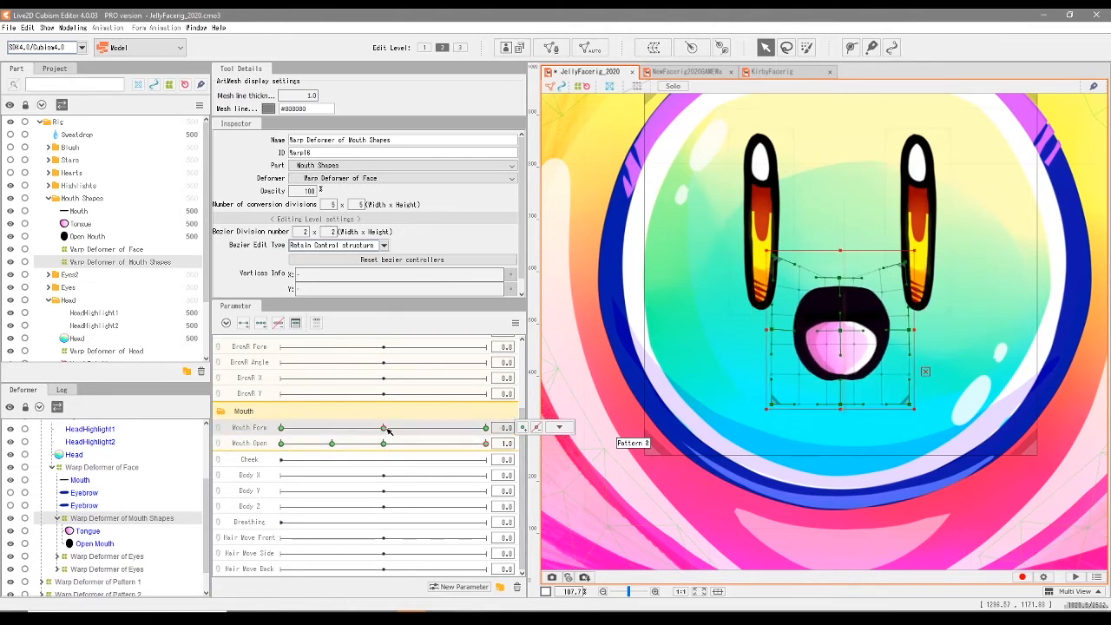
left_click(260, 460)
left_click_drag(329, 444, 497, 463)
left_click(853, 344)
scroll(853, 344, "up", 6)
left_click(833, 450)
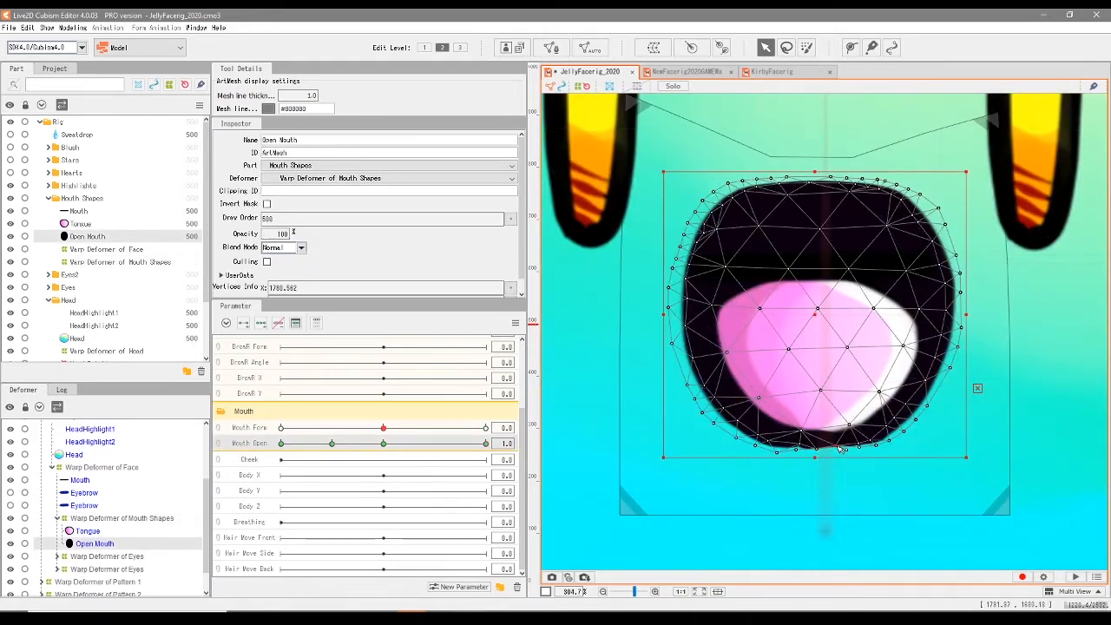
left_click(803, 447)
left_click(844, 450)
left_click(840, 424)
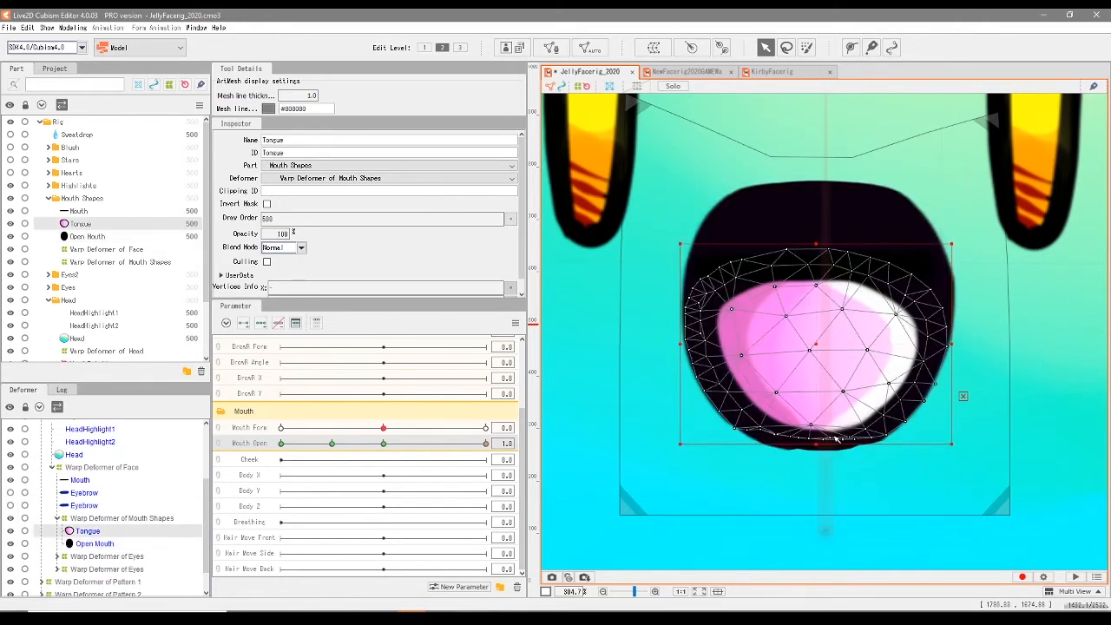
left_click(817, 449)
left_click(840, 451)
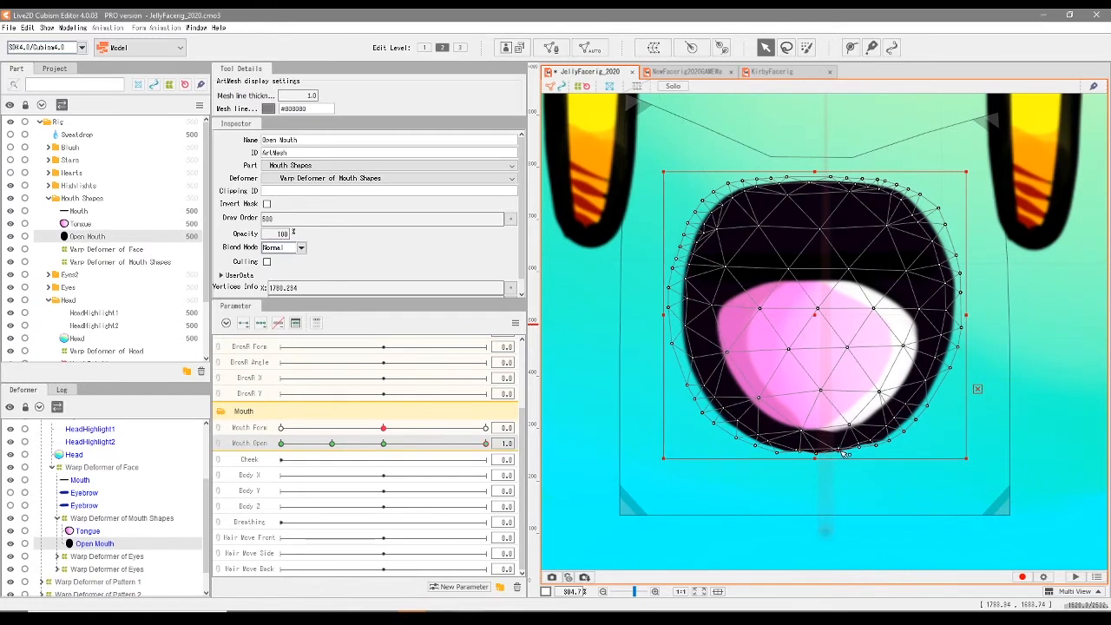
left_click_drag(866, 448, 862, 450)
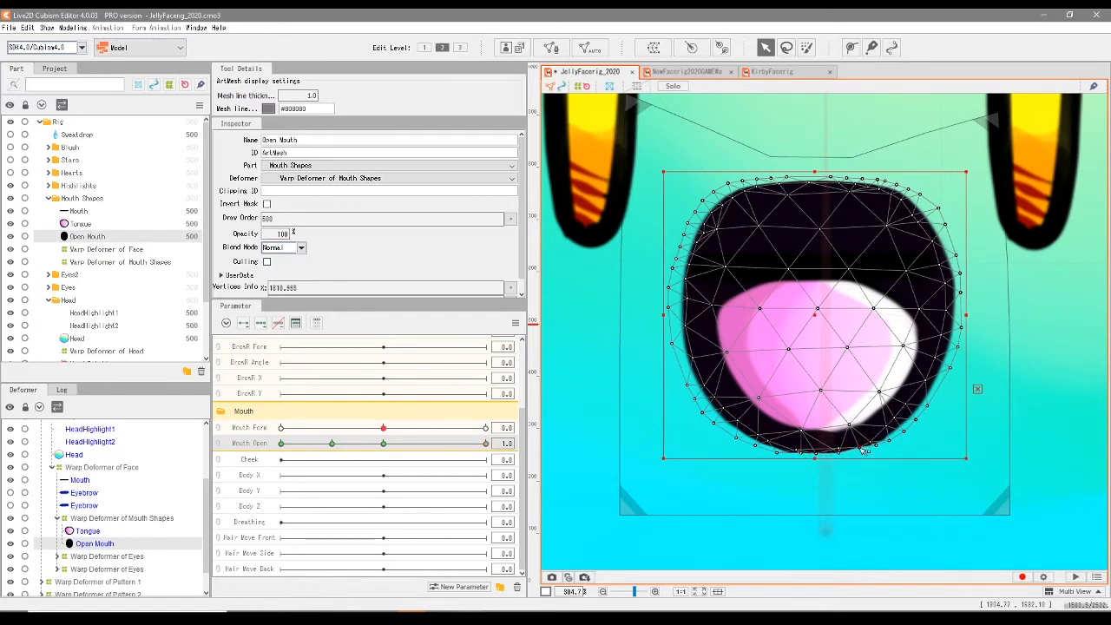
- Scrub Mouth Form from frown to smile and back through the range to check the open mouth shapes, ending at 1.0
scroll(823, 468, "down", 2)
left_click(569, 471)
left_click_drag(383, 427, 203, 459)
left_click_drag(420, 438, 547, 482)
left_click_drag(355, 437, 541, 439)
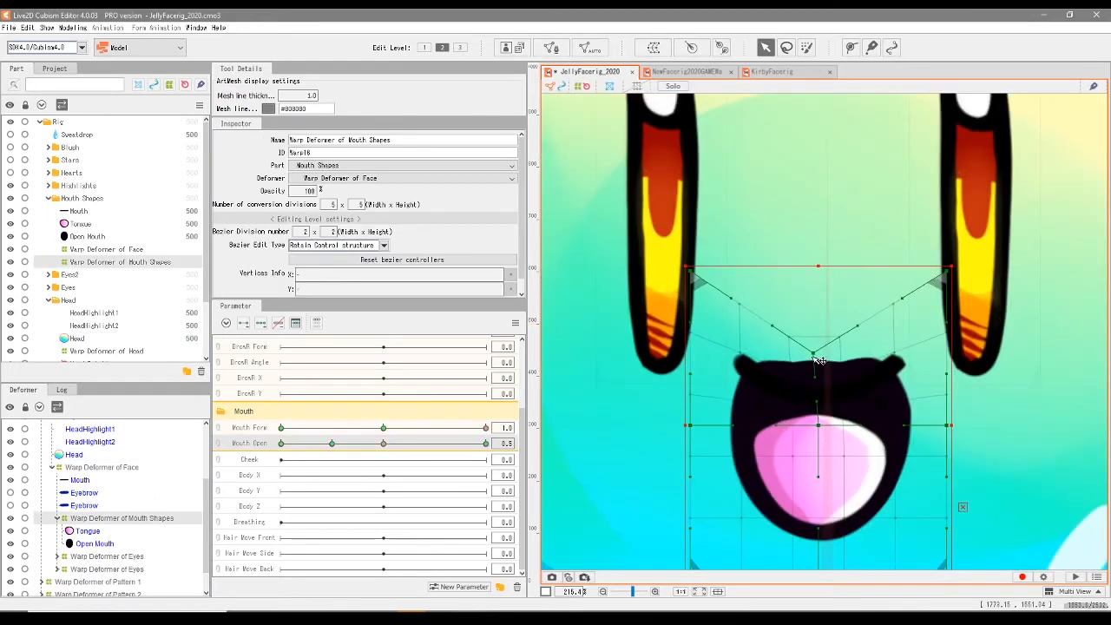
- At Mouth Form 1.0 and Mouth Open 0.5, pull the warp deformer's upper corners up and outward and readjust its top centre
left_click_drag(816, 364, 818, 373)
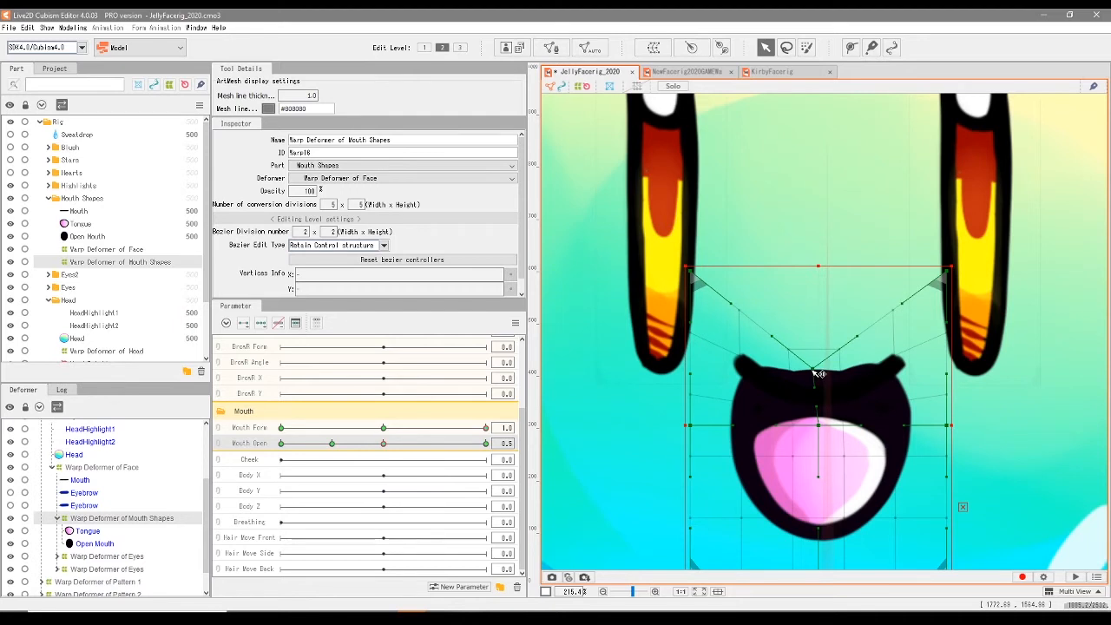
left_click_drag(819, 373, 812, 396)
left_click_drag(693, 288, 651, 224)
left_click_drag(946, 279, 994, 223)
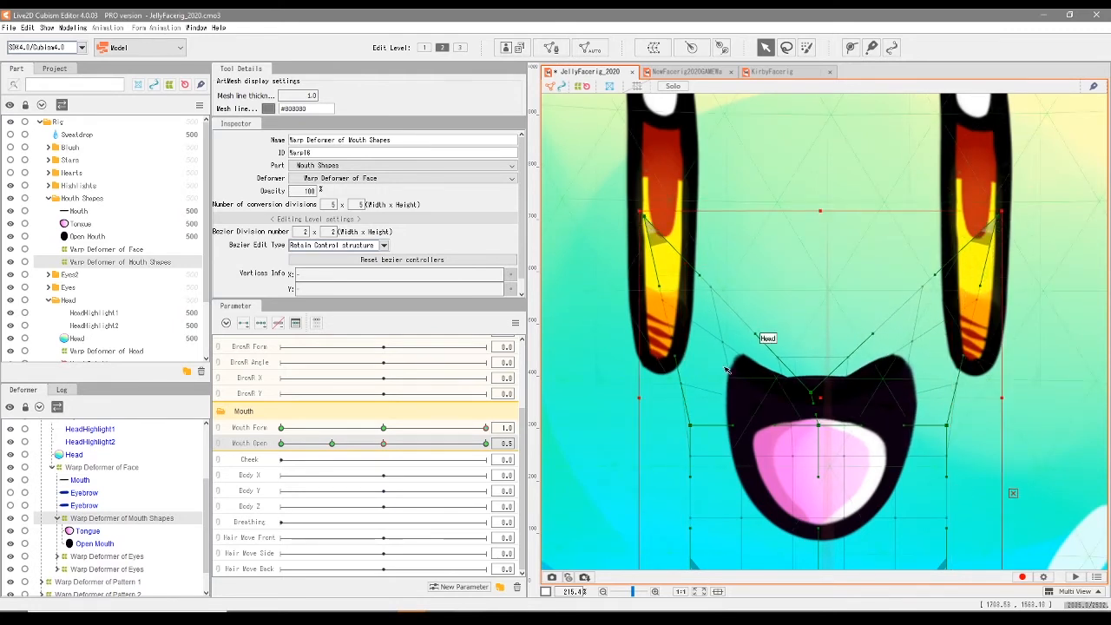
left_click_drag(812, 393, 814, 354)
key("ctrl+z")
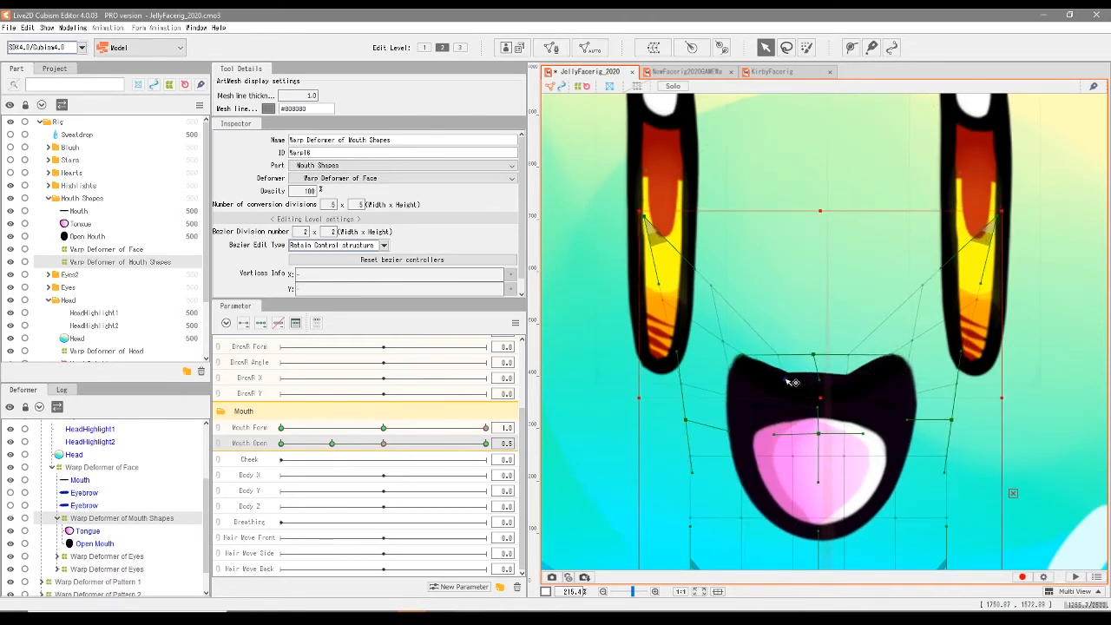
- Smooth the upper edge of the half-open smile by adjusting the Open Mouth mesh's top vertices
left_click(784, 382)
left_click(846, 382)
scroll(841, 372, "up", 2)
left_click(710, 379)
left_click(716, 412)
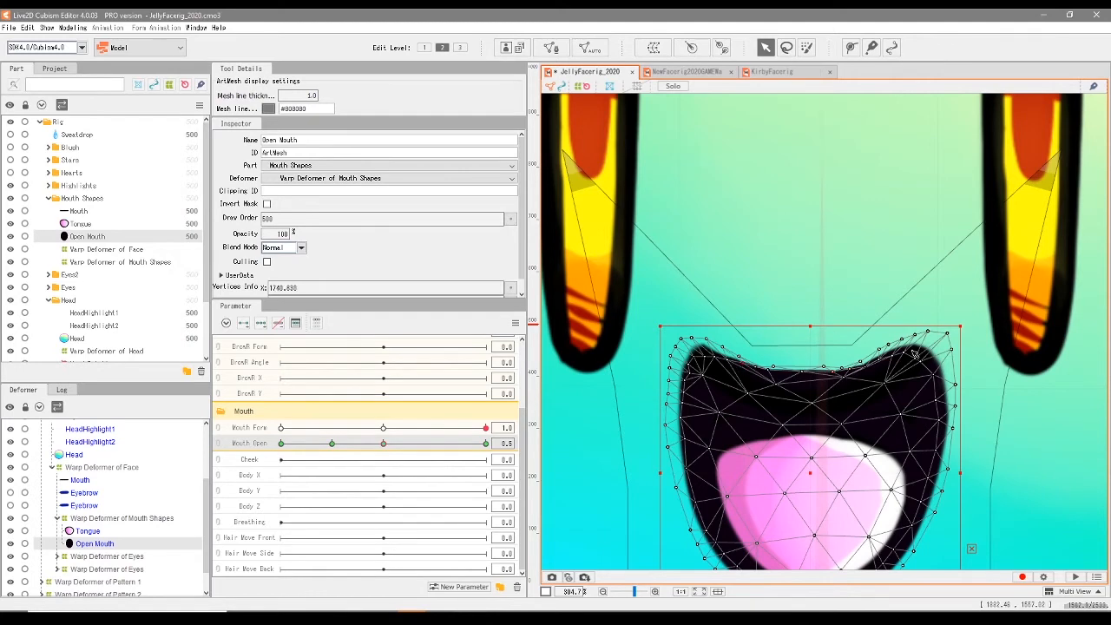
left_click(787, 280)
left_click(810, 368)
scroll(810, 366, "up", 2)
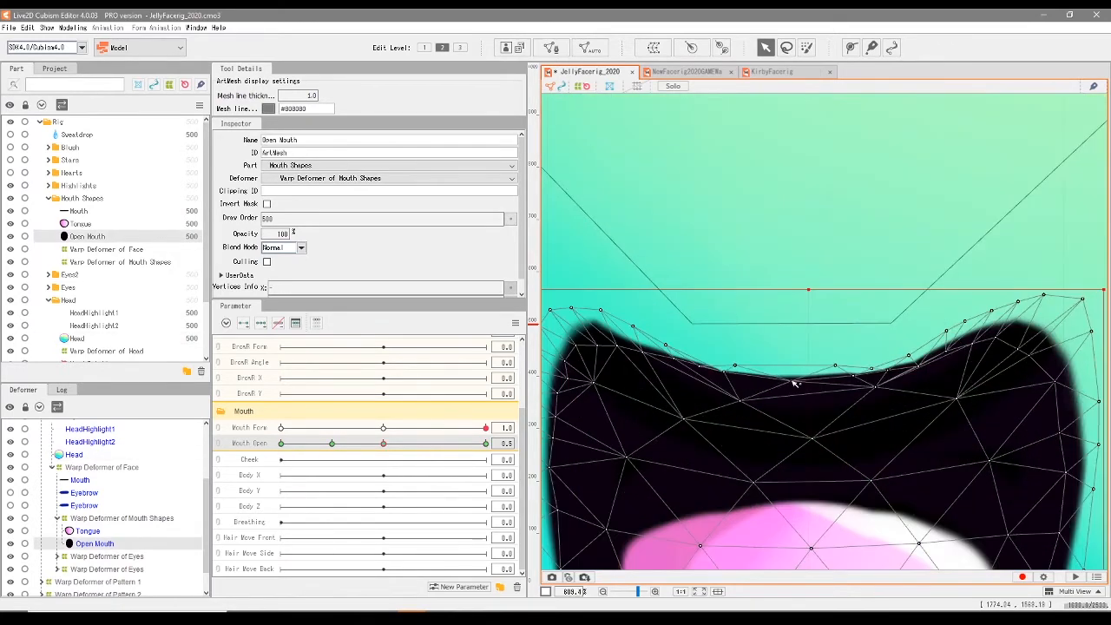
- Deselect the mouth mesh and scrub Mouth Open to check the smile's opening shapes
scroll(834, 340, "down", 3)
left_click(838, 325)
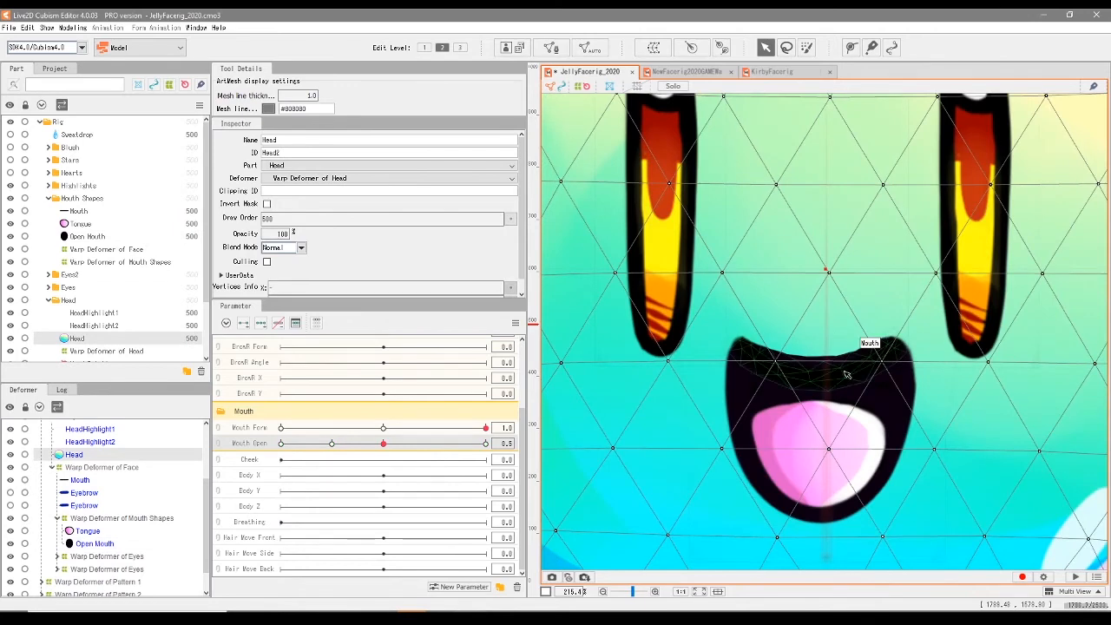
left_click_drag(331, 446, 349, 473)
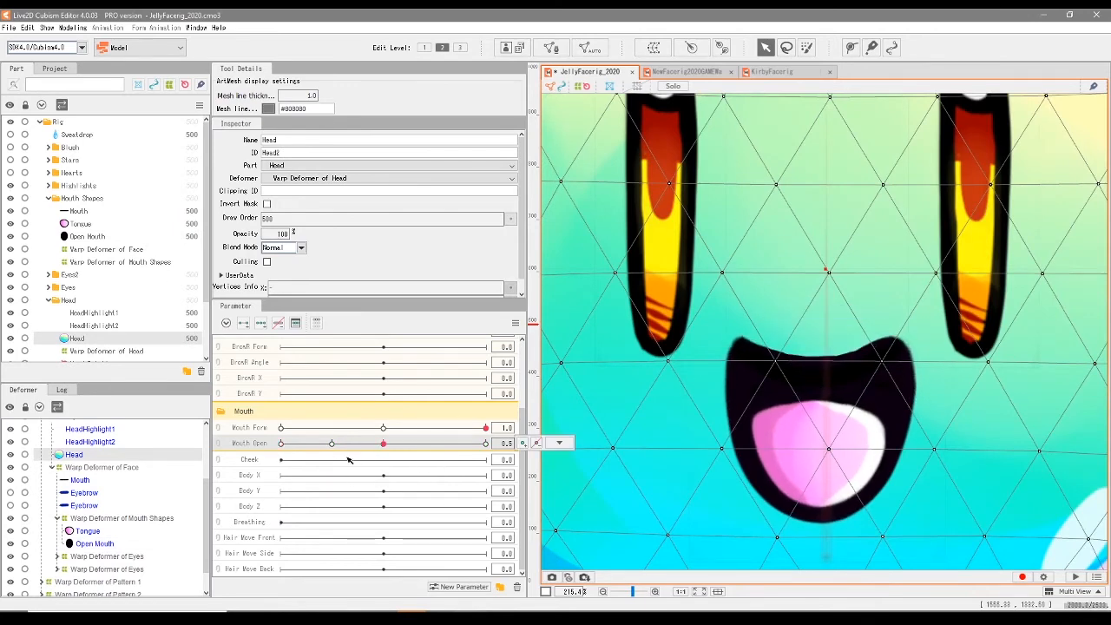
- At Mouth Form 1.0 and Mouth Open 0.3, smooth the lower edges of the tongue and open mouth by moving their bottom vertices
left_click_drag(384, 443, 330, 445)
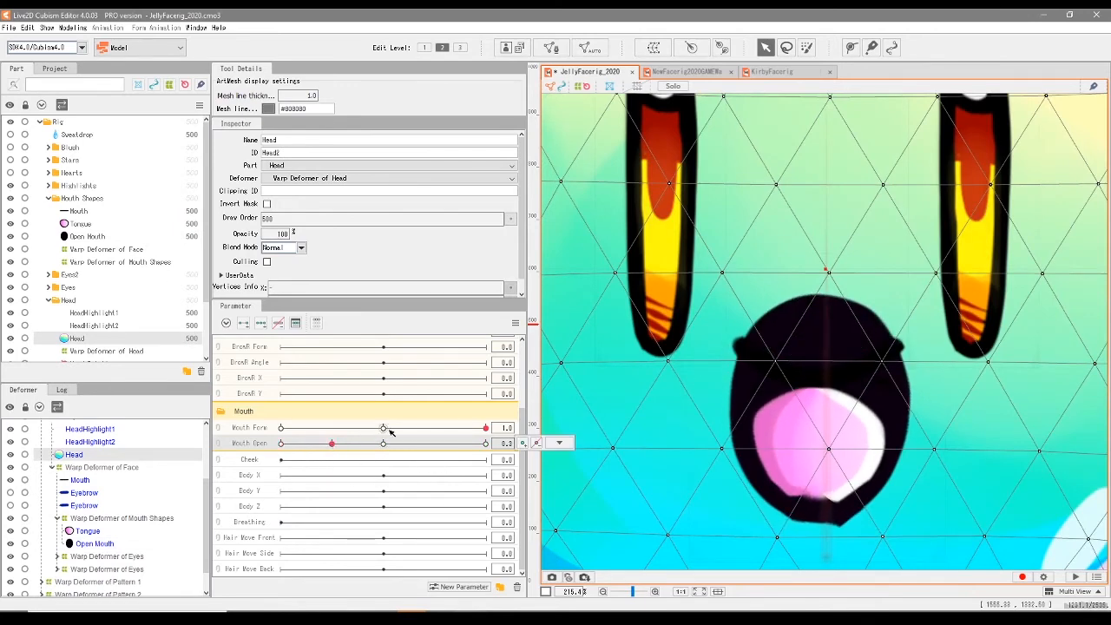
left_click(124, 236)
left_click(121, 261)
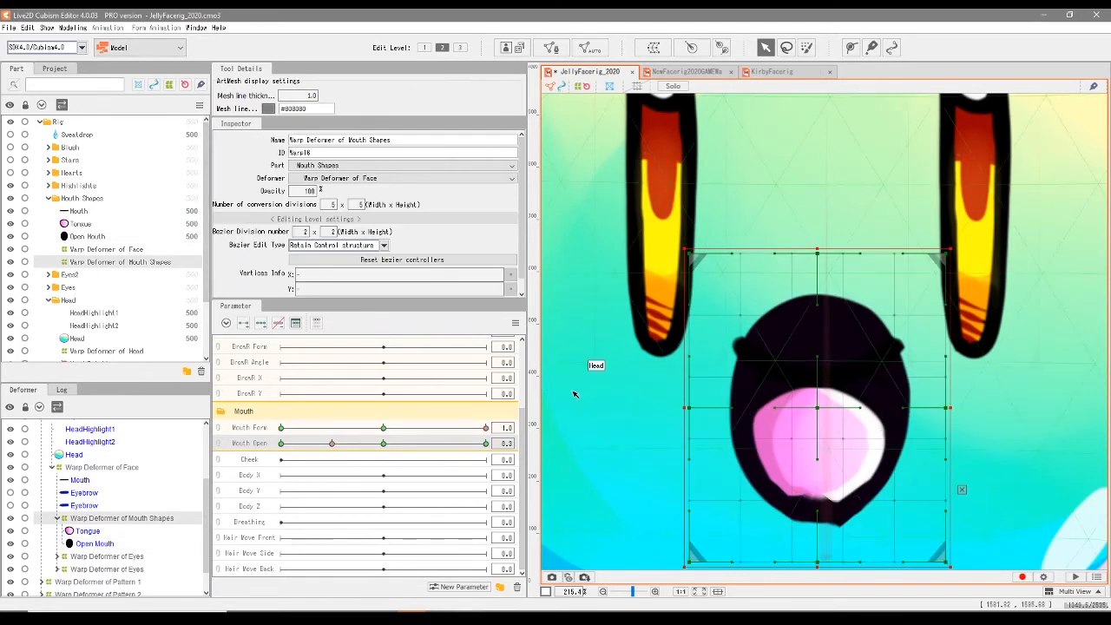
mouse_move(538, 448)
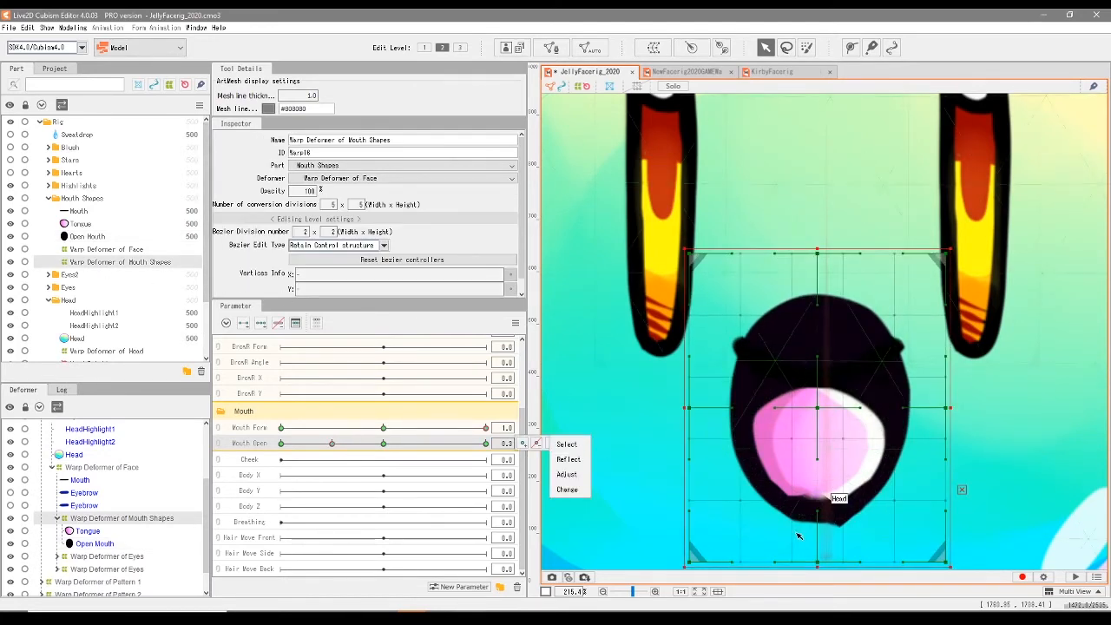
scroll(861, 514, "up", 4)
left_click(800, 455)
left_click_drag(750, 518, 762, 495)
left_click_drag(779, 505, 784, 488)
left_click_drag(804, 533, 816, 483)
left_click_drag(742, 516, 768, 487)
left_click(760, 523)
left_click_drag(814, 528, 824, 533)
left_click_drag(728, 542, 736, 535)
scroll(819, 483, "up", 2)
scroll(819, 483, "down", 3)
left_click(814, 469)
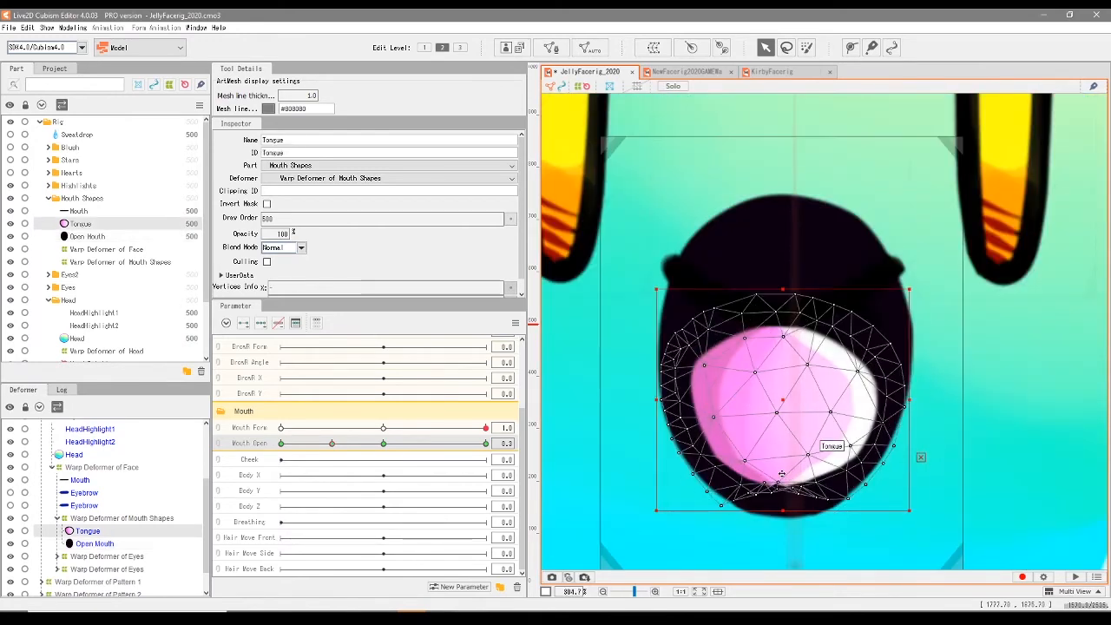
- At Mouth Form 0.0 and Mouth Open 0.3, pull the Mouth Shapes warp deformer's left side outward and scrub Mouth Open to check the shape
left_click(331, 444)
left_click(93, 264)
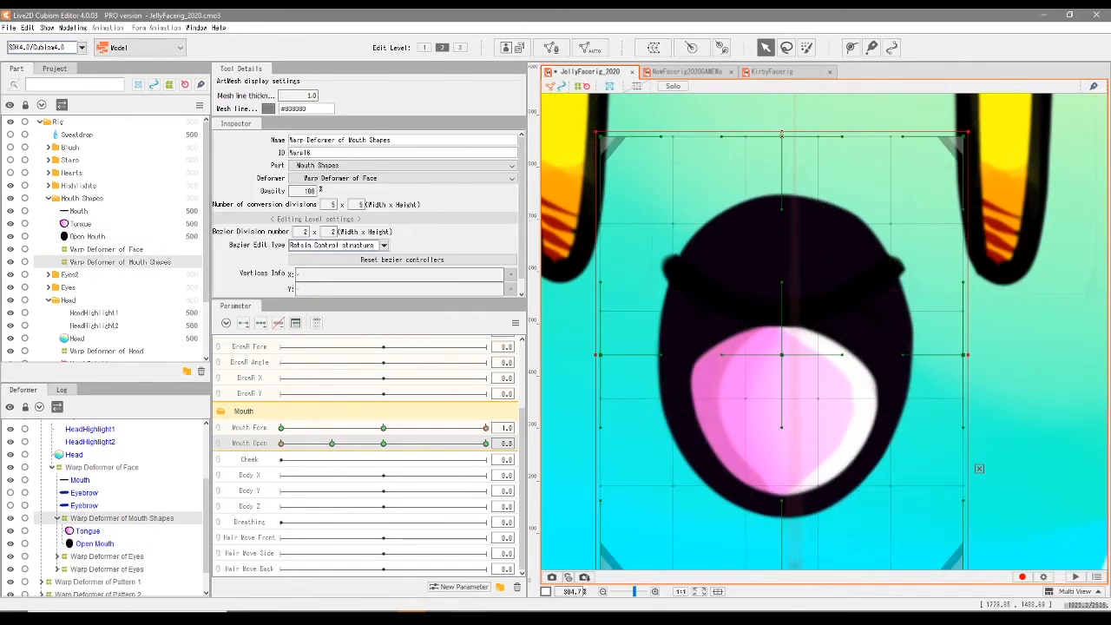
scroll(820, 297, "down", 3)
left_click(383, 428)
scroll(737, 371, "up", 3)
left_click_drag(736, 368, 744, 503)
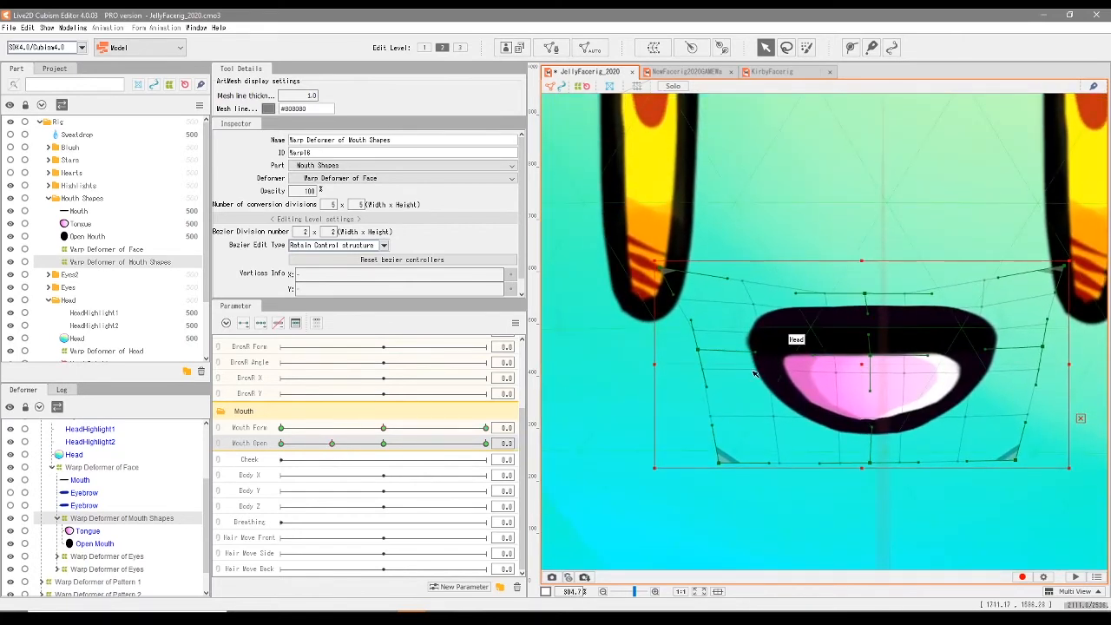
left_click_drag(697, 351, 686, 351)
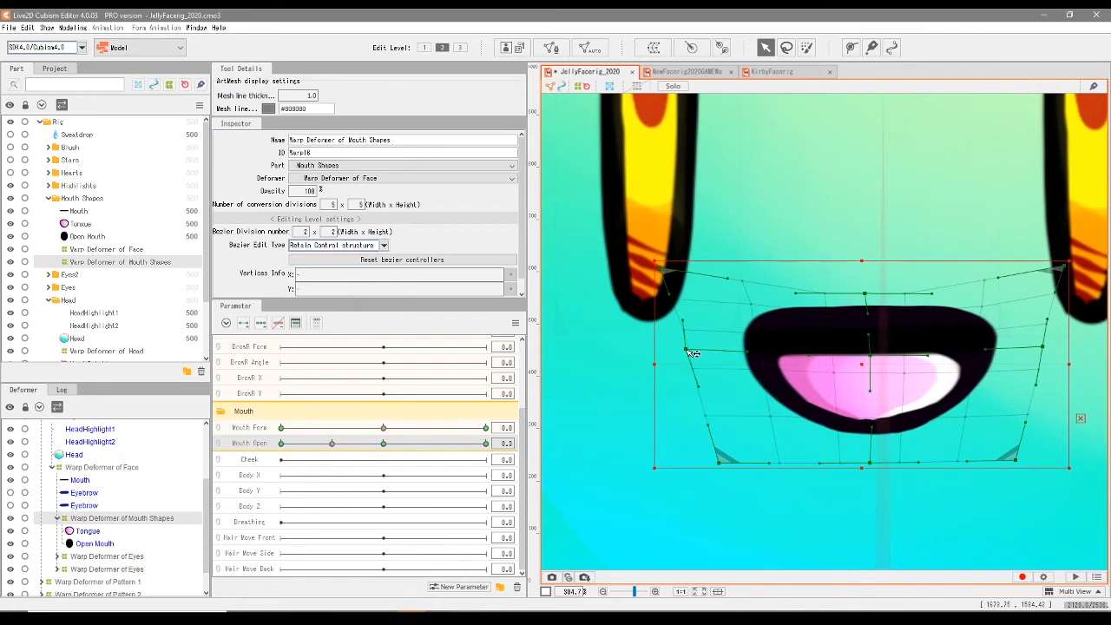
left_click(366, 443)
left_click_drag(371, 460, 488, 470)
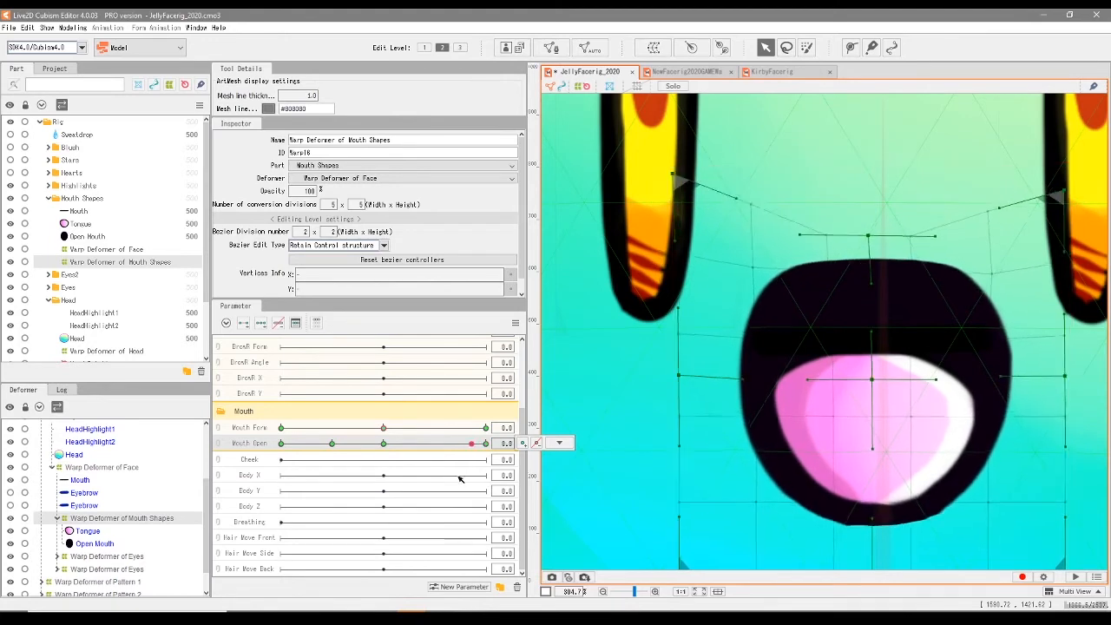
- At Mouth Form 1.0 and Mouth Open 0.3, shape the warp deformer into a smile by lowering its top centre, spreading its upper corners and raising its bottom
left_click(486, 428)
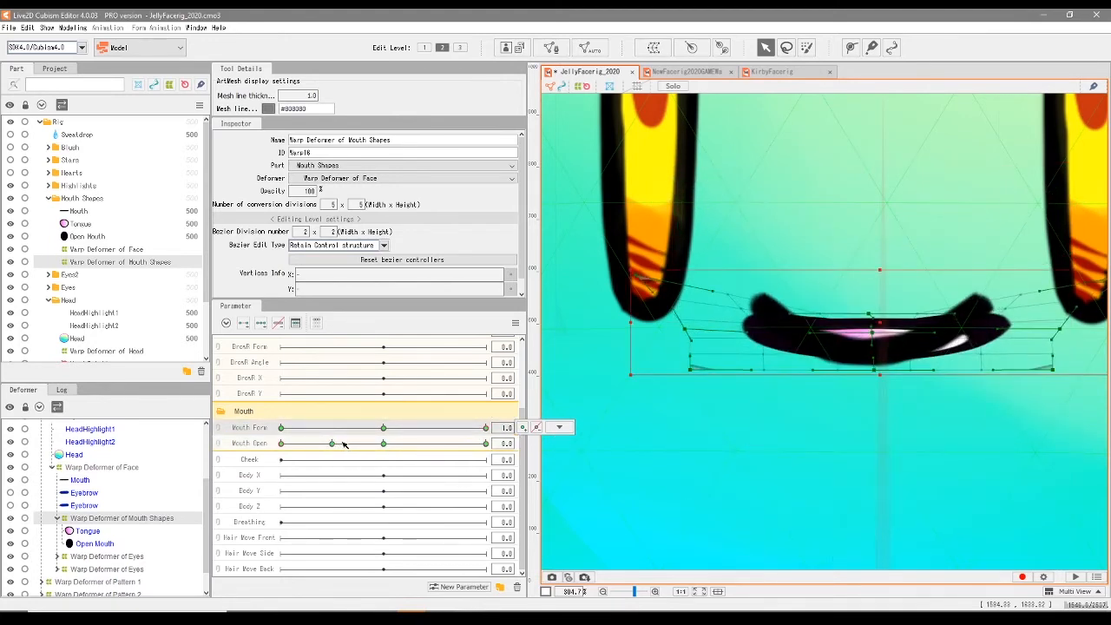
left_click_drag(300, 444, 330, 447)
left_click_drag(897, 400, 860, 345)
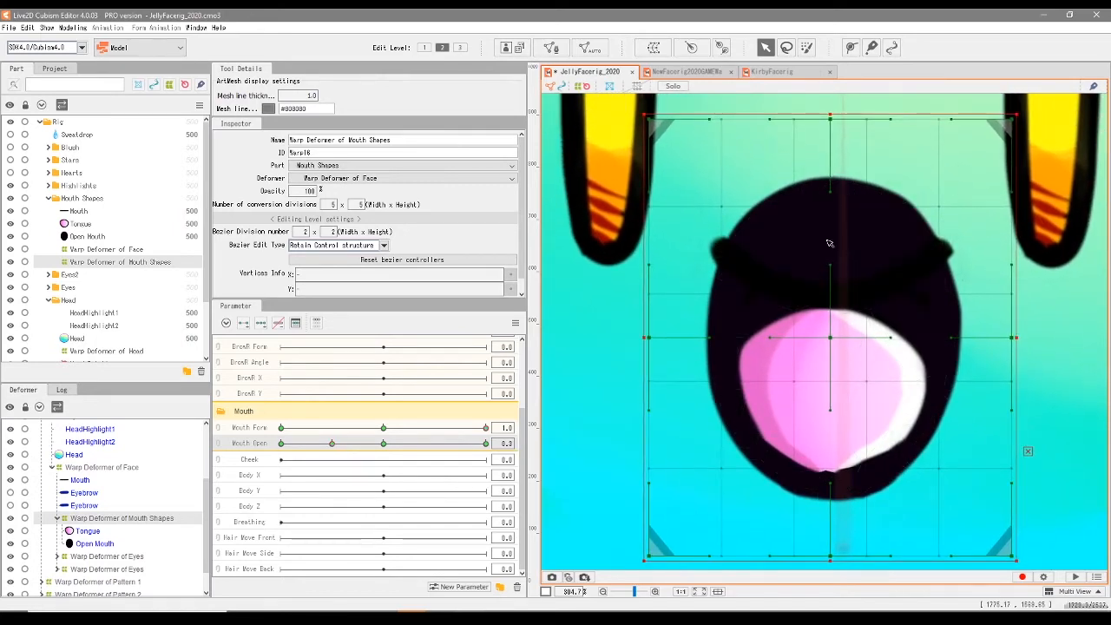
left_click_drag(836, 125, 831, 304)
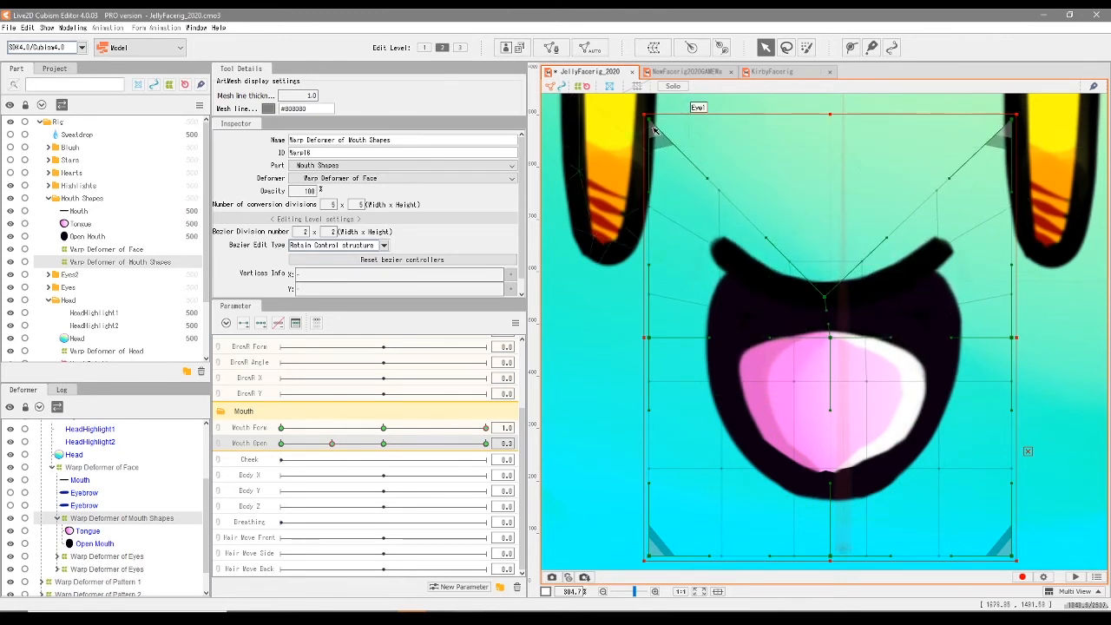
left_click_drag(650, 122, 600, 41)
scroll(916, 237, "down", 2)
left_click_drag(978, 154, 1030, 99)
left_click_drag(855, 469, 855, 363)
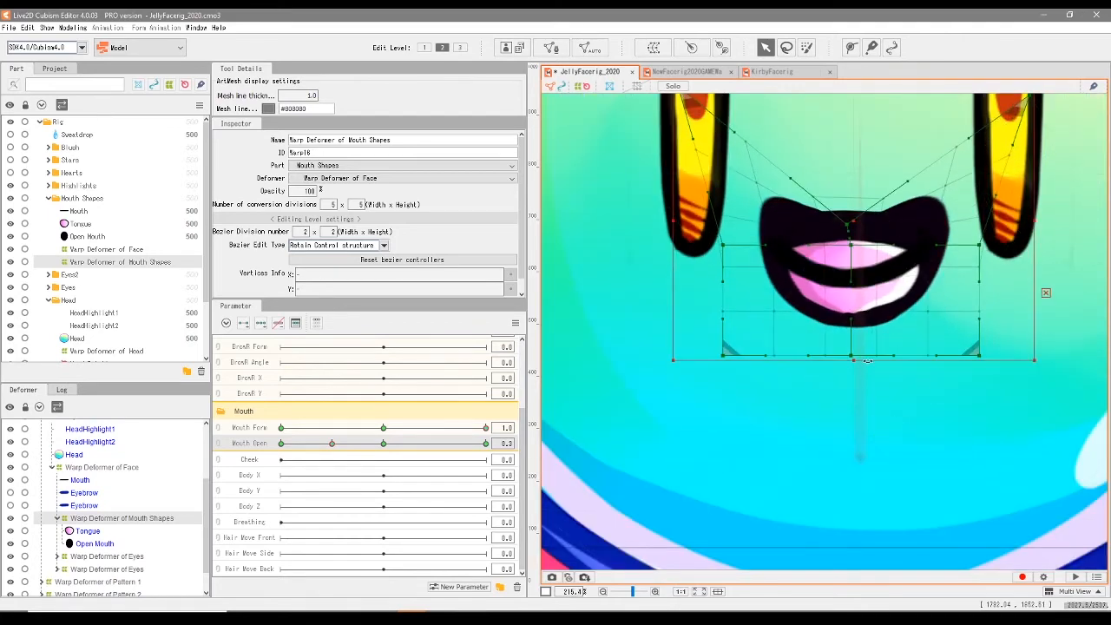
left_click_drag(854, 225, 854, 269)
- At Mouth Open 0.0, fold the warp deformer's corners, sides and centre inward to hide the open mouth behind the closed smile line
left_click_drag(384, 443, 277, 467)
scroll(841, 272, "up", 2)
left_click_drag(843, 272, 837, 398)
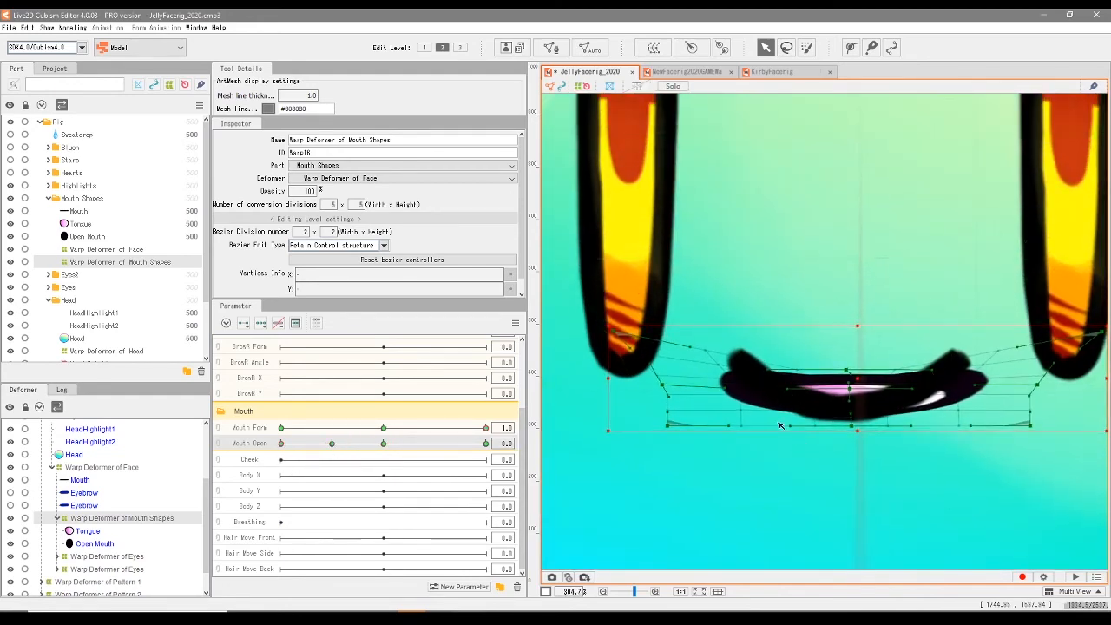
left_click_drag(608, 330, 636, 271)
left_click_drag(849, 372, 847, 399)
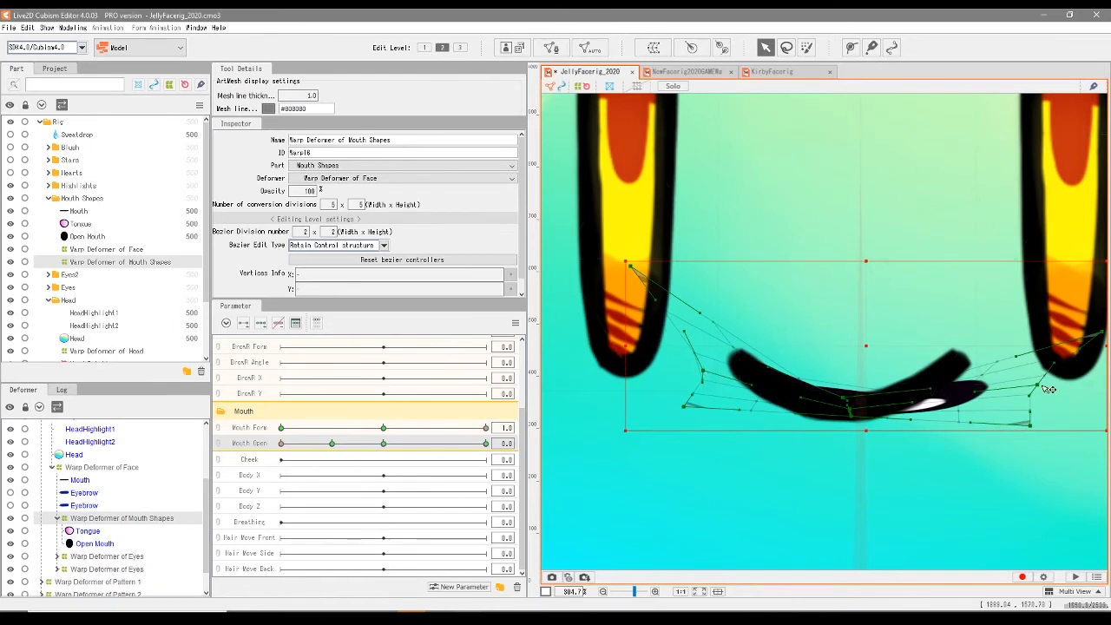
left_click_drag(1105, 339, 1080, 347)
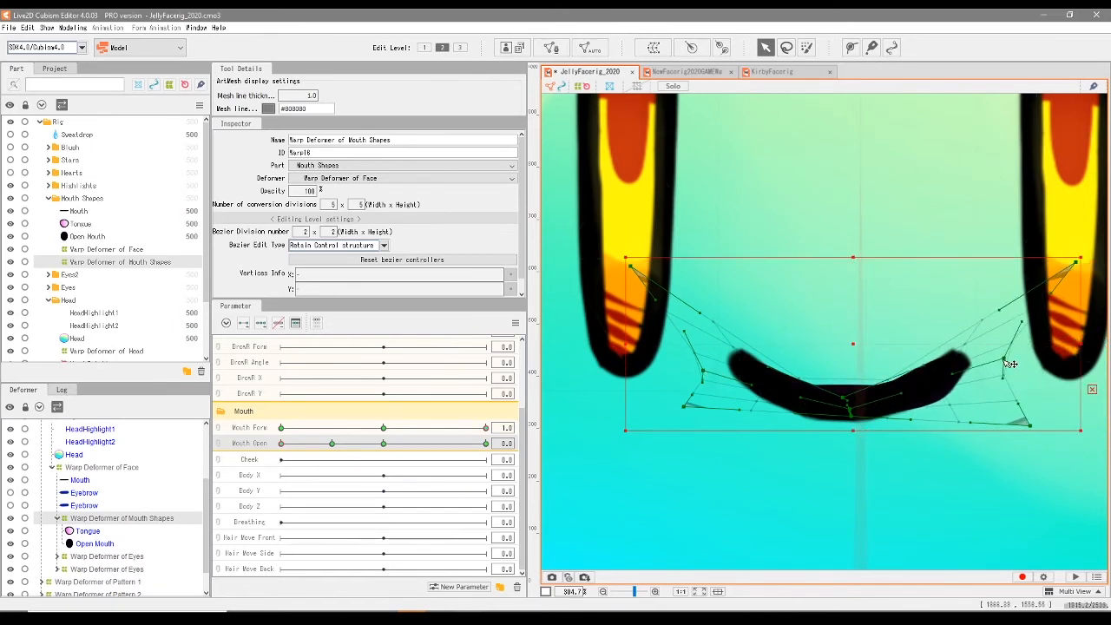
left_click_drag(1006, 411, 1007, 413)
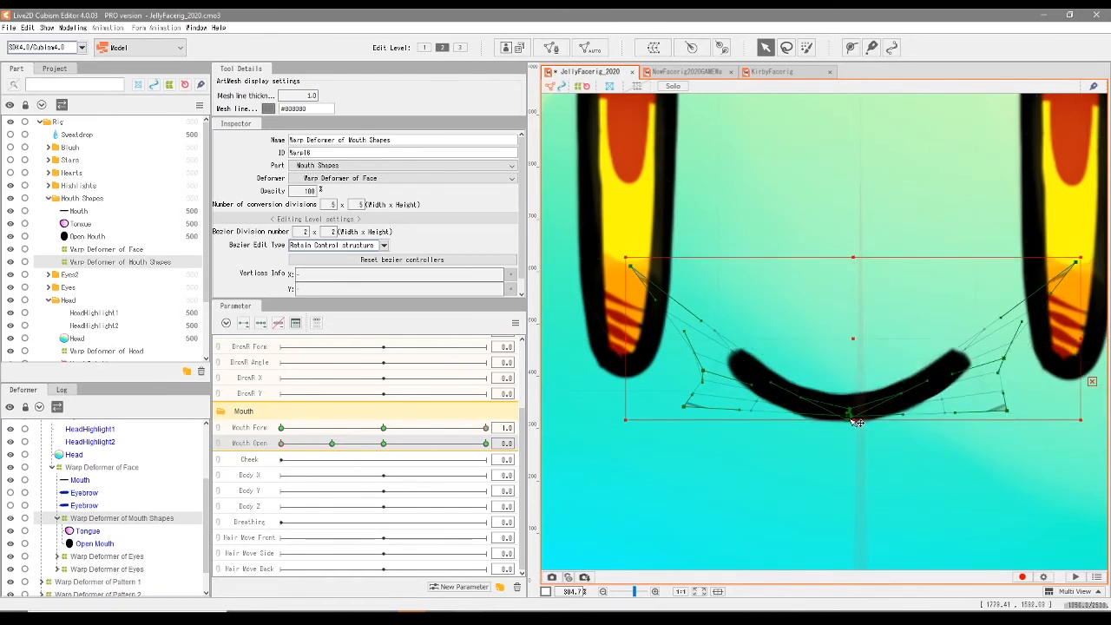
- Refine the closed smile's warp deformer by lowering its upper corners inward, widening its sides and raising its lower corners
left_click_drag(404, 445, 276, 458)
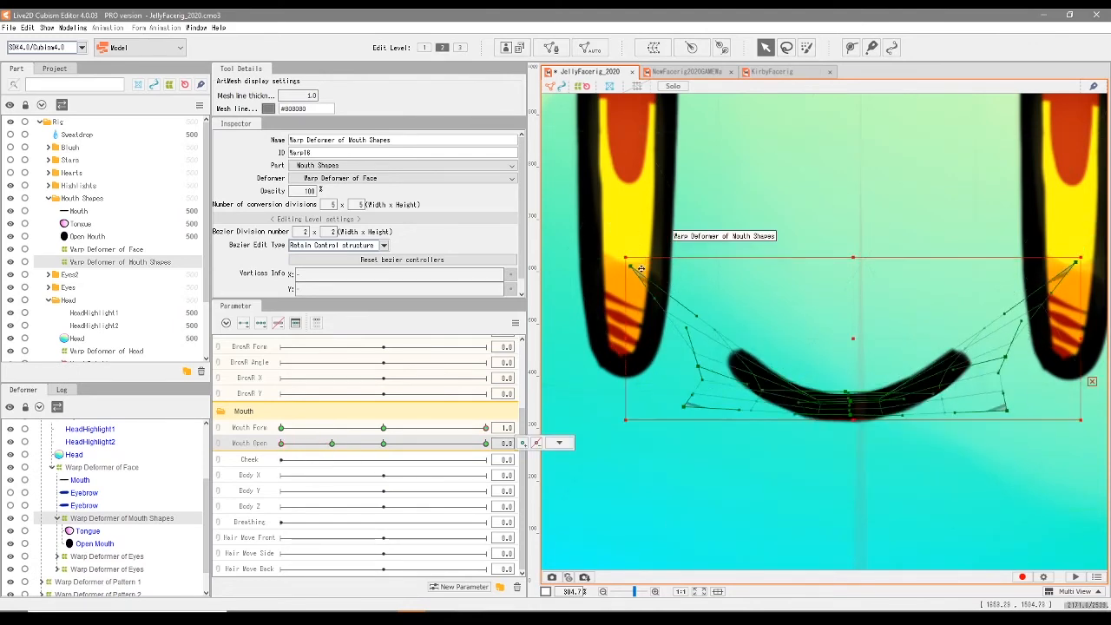
left_click_drag(1077, 264, 1012, 309)
left_click_drag(338, 445, 280, 461)
left_click_drag(656, 364, 644, 365)
left_click_drag(1013, 363, 1038, 364)
left_click_drag(841, 364, 841, 359)
left_click_drag(660, 306, 668, 300)
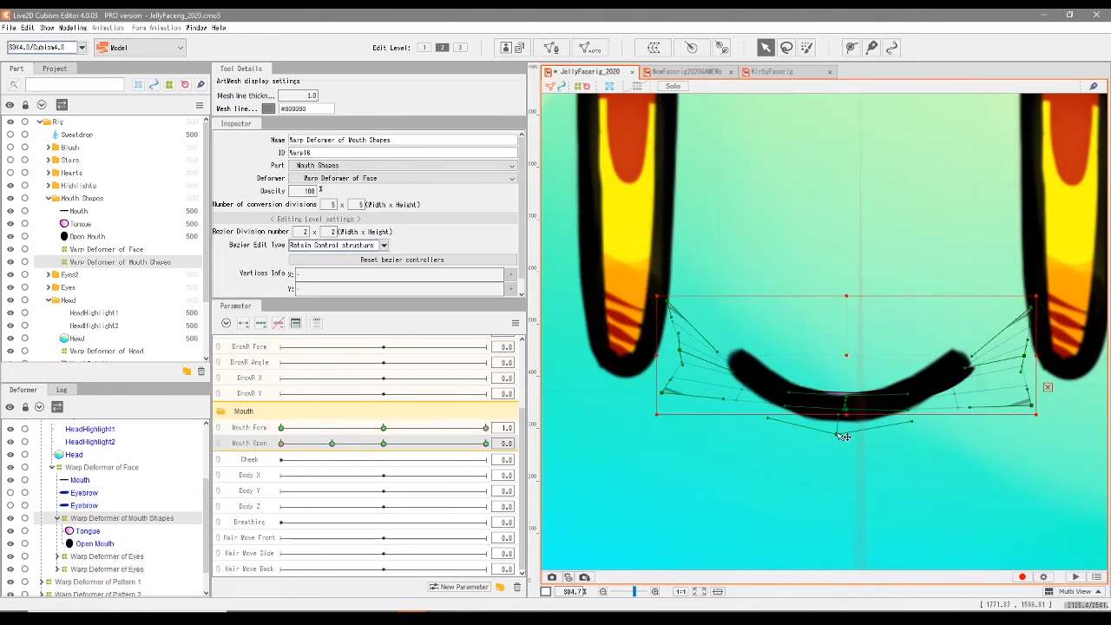
left_click_drag(1030, 405, 1022, 391)
left_click_drag(1032, 306, 1024, 300)
left_click_drag(1021, 393, 1013, 389)
left_click_drag(1024, 301, 998, 301)
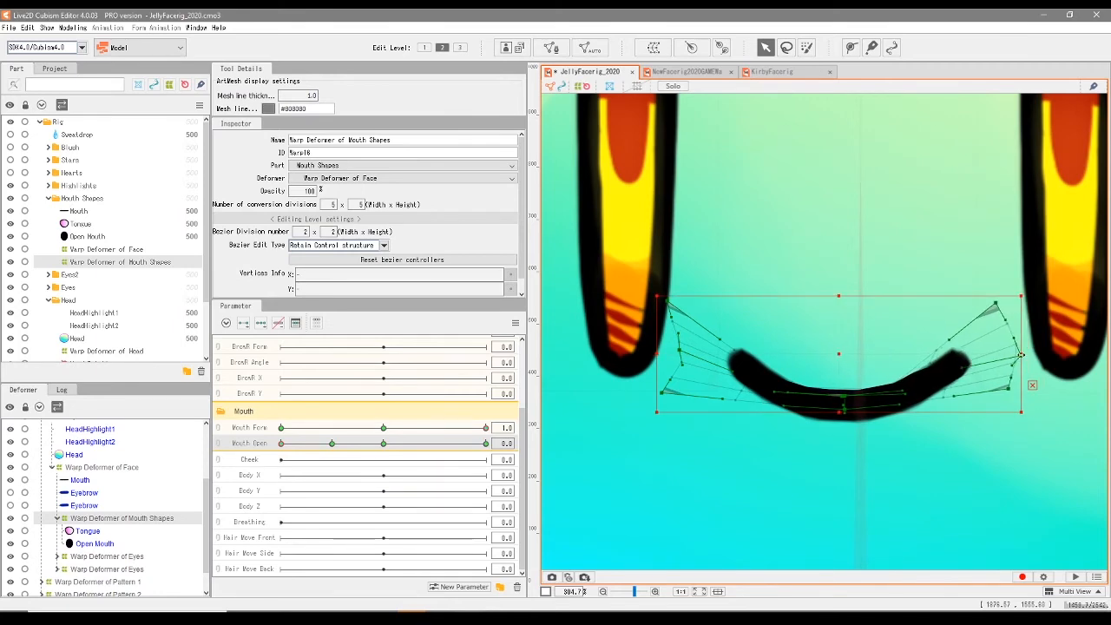
- At Mouth Form 1.0 and Mouth Open 1.0, widen the Mouth Shapes warp deformer and adjust its upper corners and centre
left_click(350, 443)
left_click(485, 444)
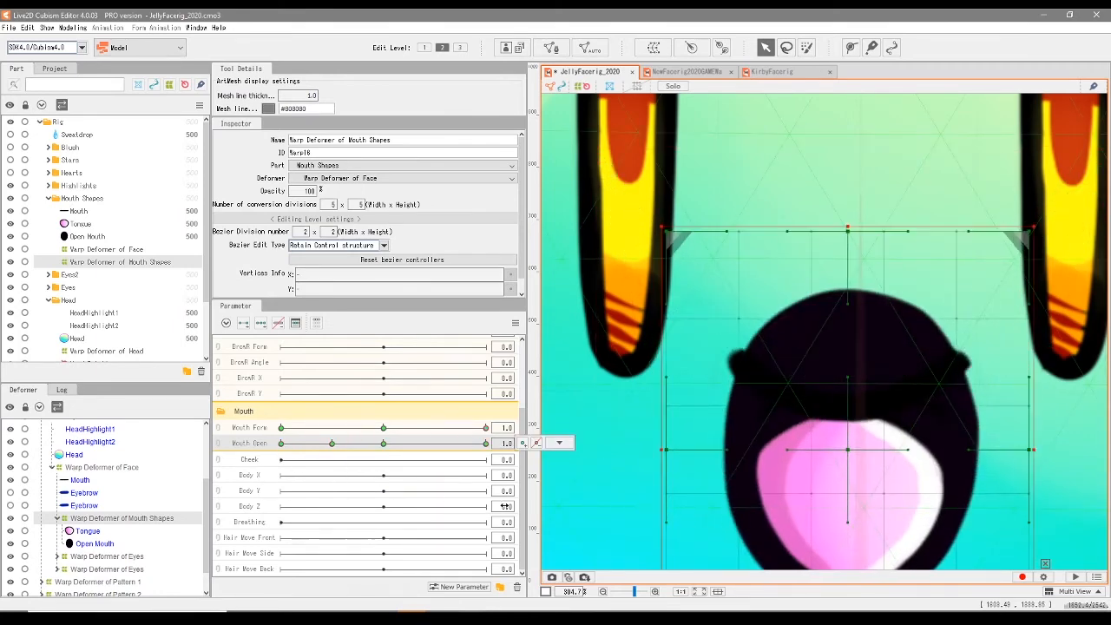
scroll(722, 503, "up", 2)
scroll(728, 500, "down", 4)
left_click_drag(923, 473, 922, 396)
mouse_move(790, 404)
left_mouse_down()
mouse_move(786, 380)
mouse_move(789, 414)
left_mouse_up()
left_click_drag(693, 299, 679, 269)
left_click_drag(884, 269, 891, 265)
left_click_drag(820, 375, 816, 380)
left_click_drag(888, 271, 897, 266)
left_click_drag(823, 380, 820, 391)
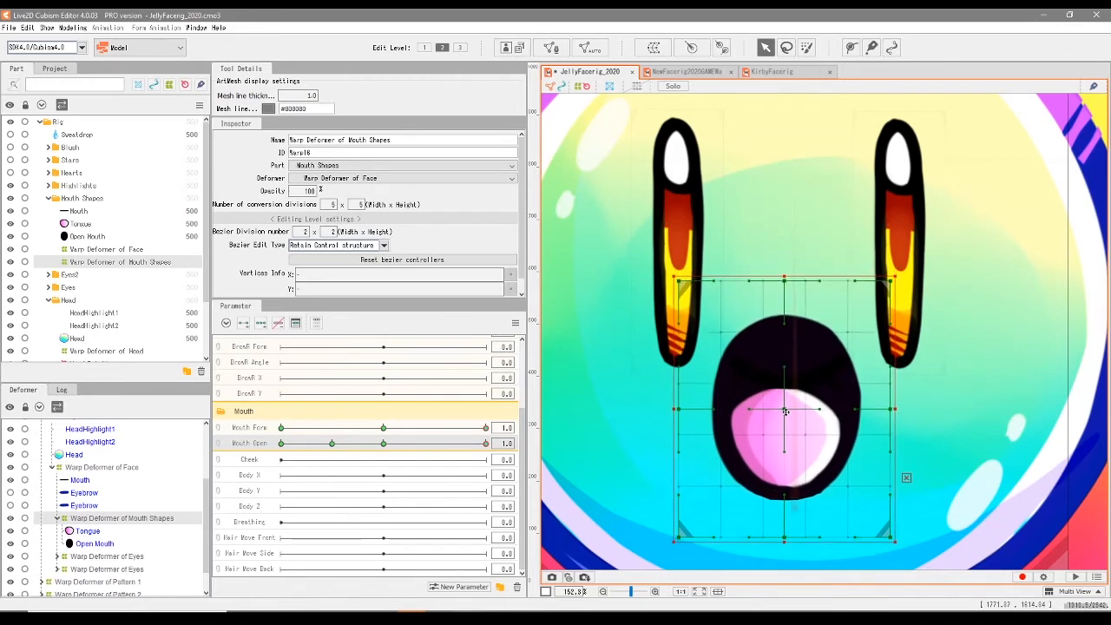
- Add a Mouth Open keyform at 0.1 to the Mouth Shapes warp deformer and pull its upper corners up and outward
left_click_drag(485, 443, 300, 491)
left_click(558, 443)
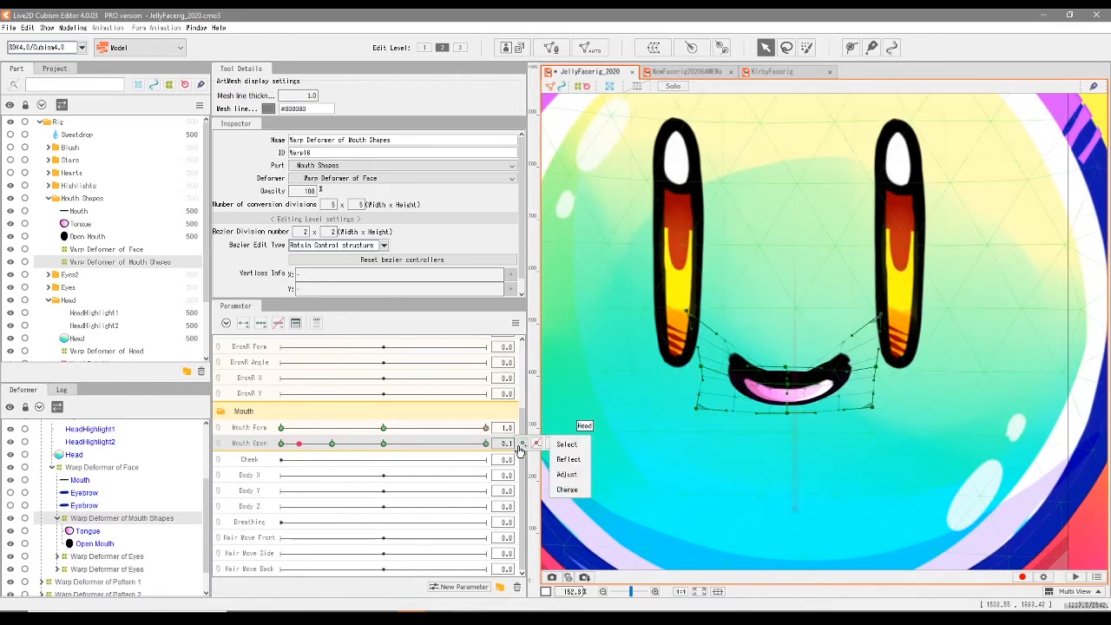
left_click(524, 445)
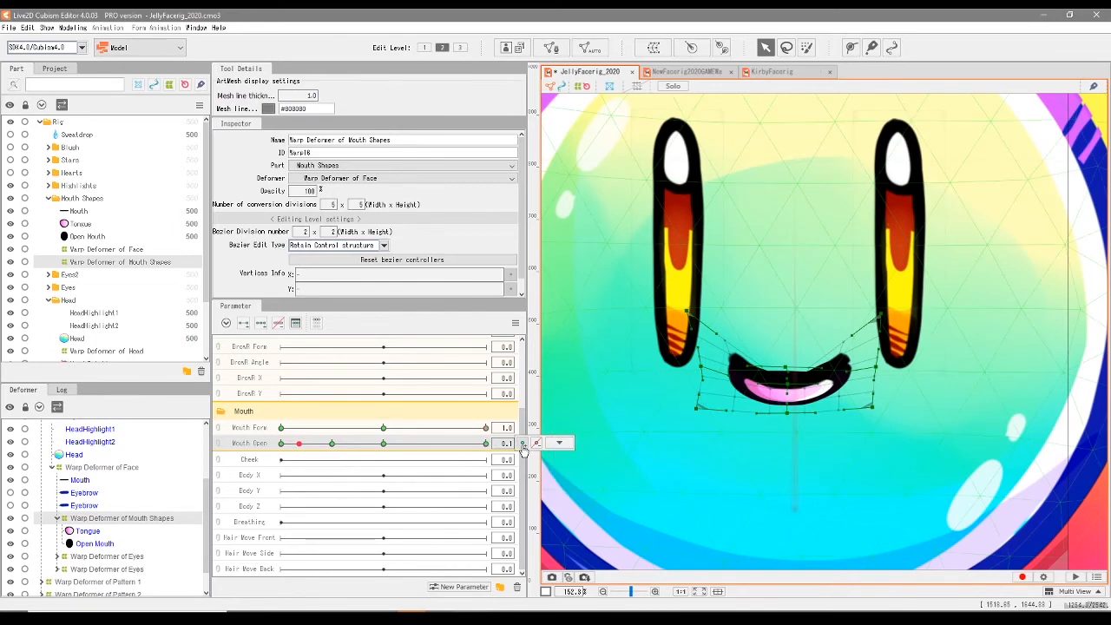
left_click_drag(687, 310, 679, 288)
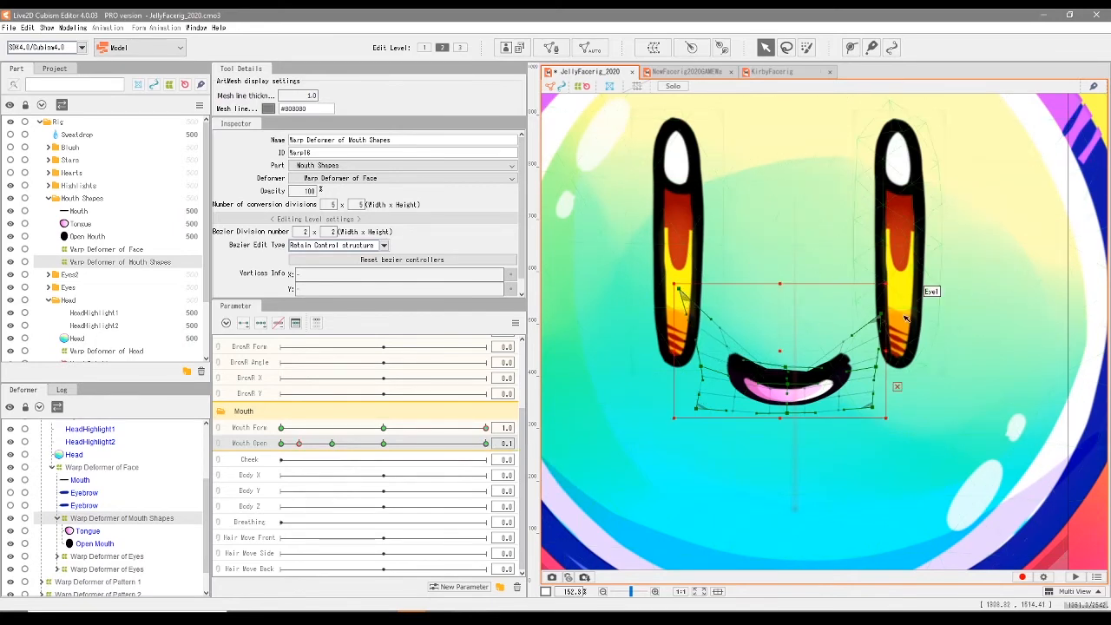
left_click_drag(881, 315, 898, 289)
scroll(832, 335, "up", 4)
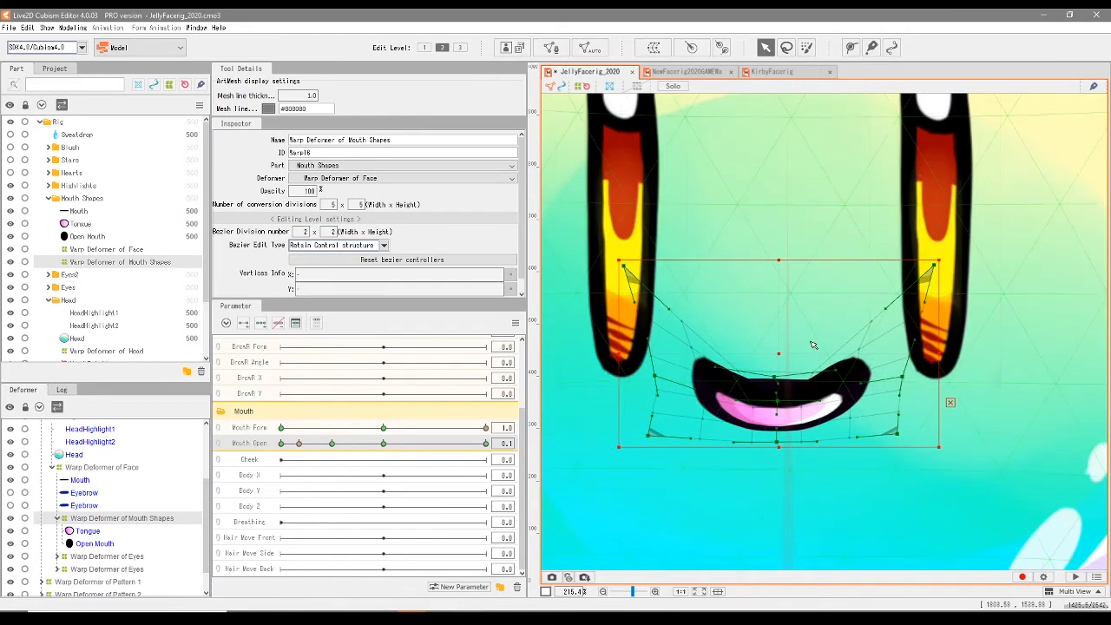
- Select the Tongue and Open Mouth meshes together and add a Mouth Open keyform at 0.1 to both
left_click(685, 402)
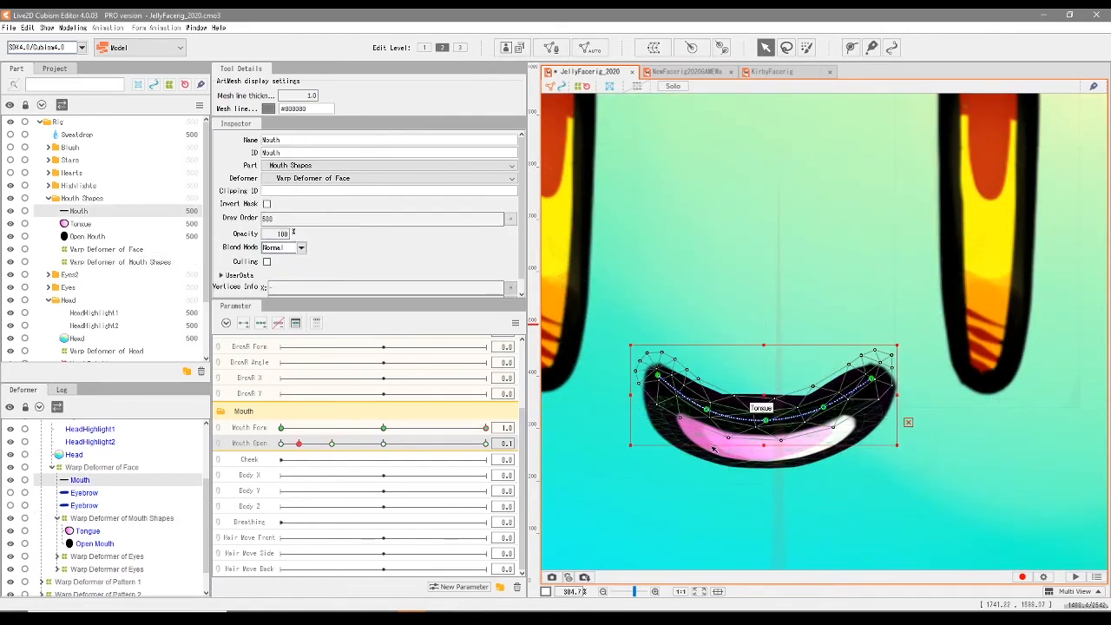
left_click(658, 388, "shift")
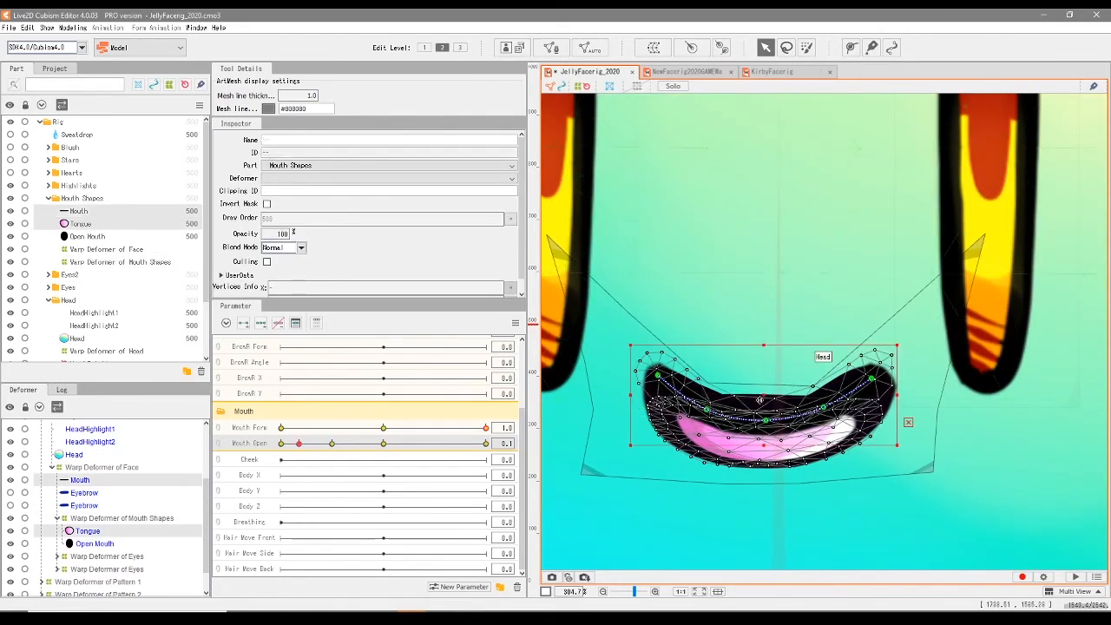
left_click(73, 237)
left_click(86, 226, "shift")
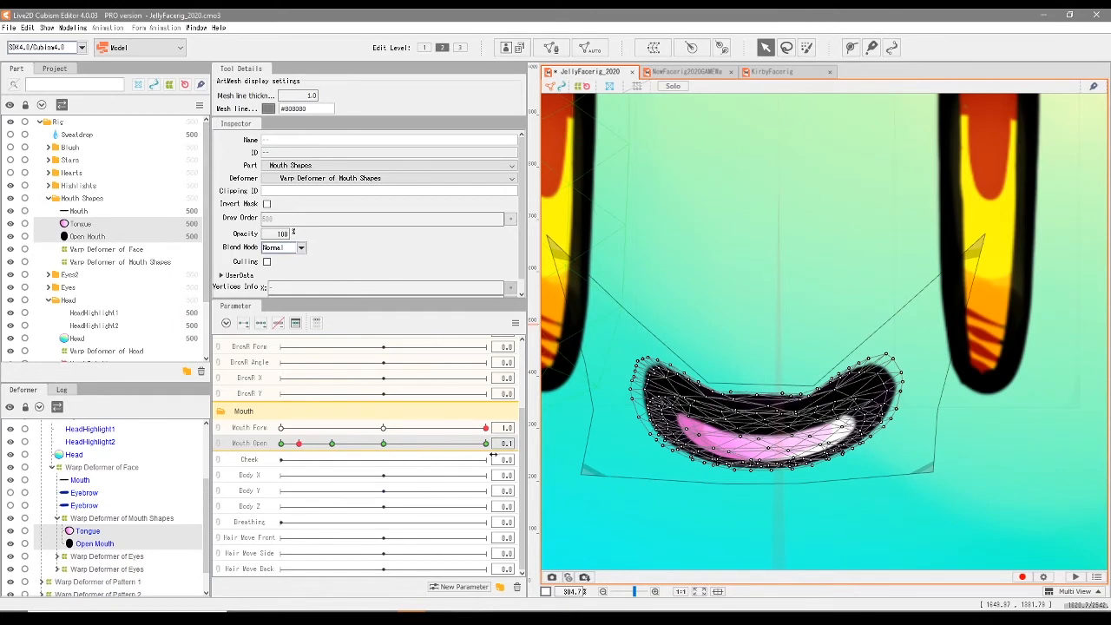
left_click(524, 443)
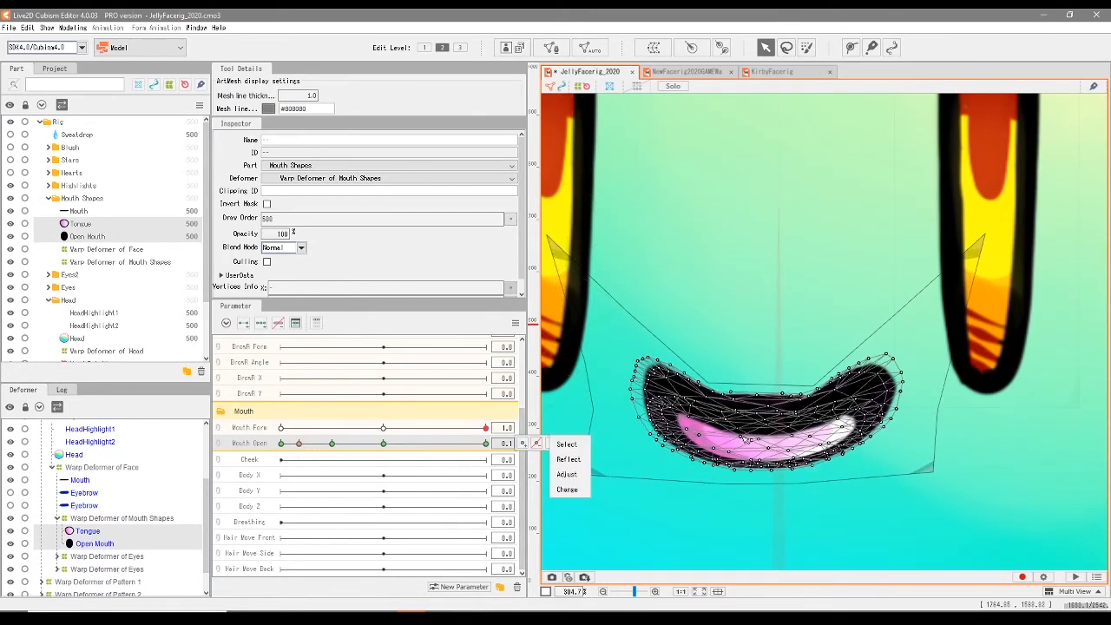
- Fine-tune the Open Mouth and Tongue mesh vertices of the slightly open smile at Mouth Open 0.1
scroll(743, 404, "up", 2)
left_click(818, 416)
scroll(364, 364, "up", 1)
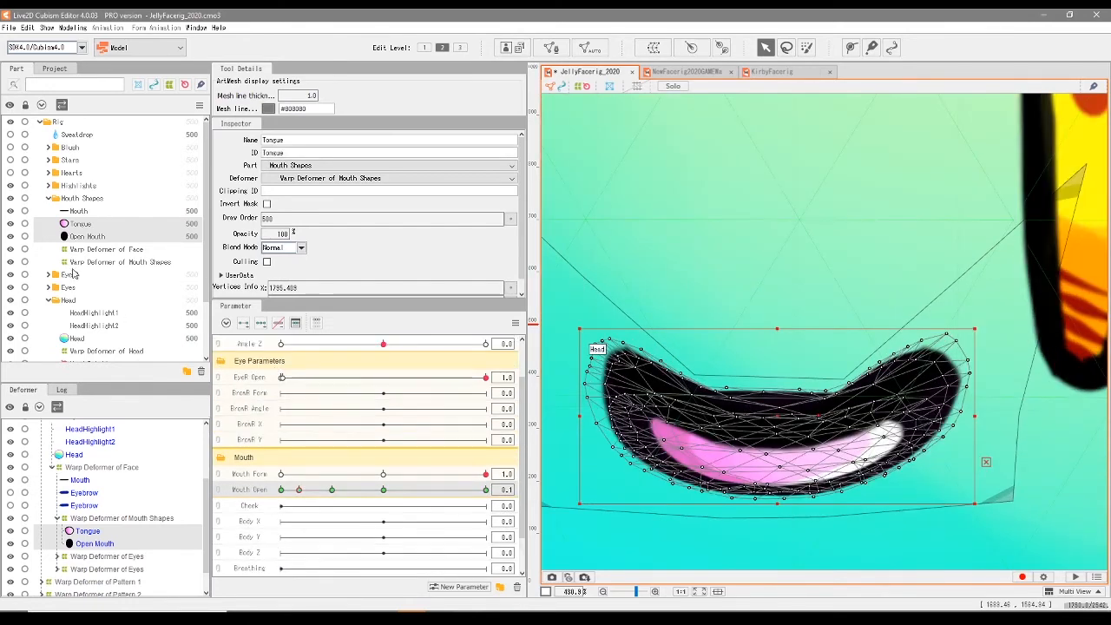
left_click(82, 226)
left_click(95, 239)
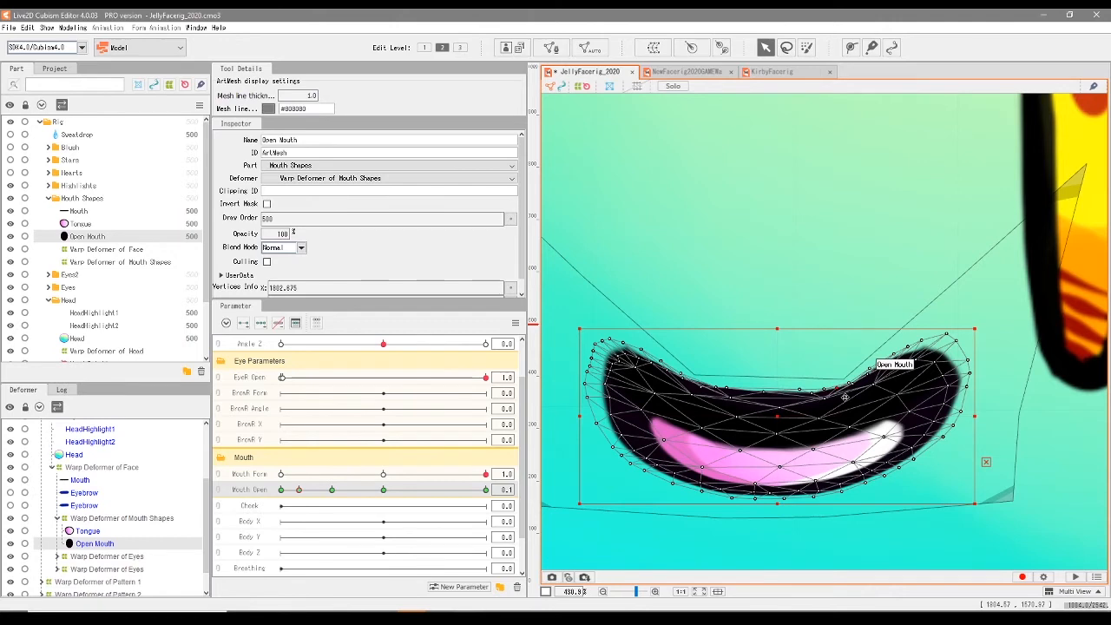
left_click(724, 476)
left_click_drag(774, 445, 773, 443)
scroll(571, 480, "up", 2)
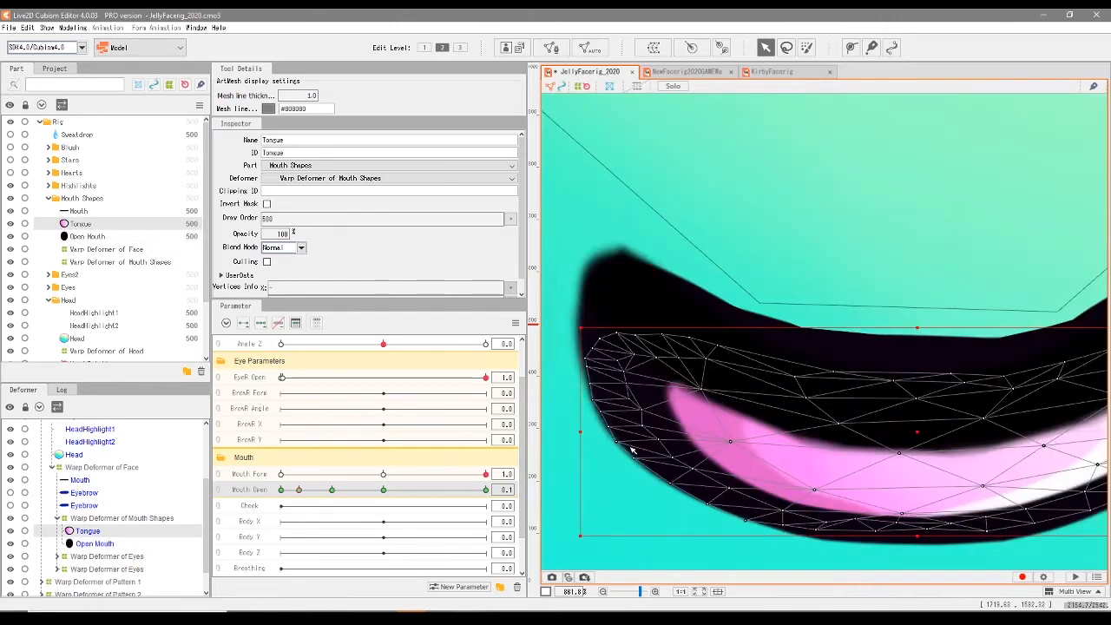
scroll(607, 433, "down", 5)
scroll(636, 392, "up", 3)
left_click(636, 392)
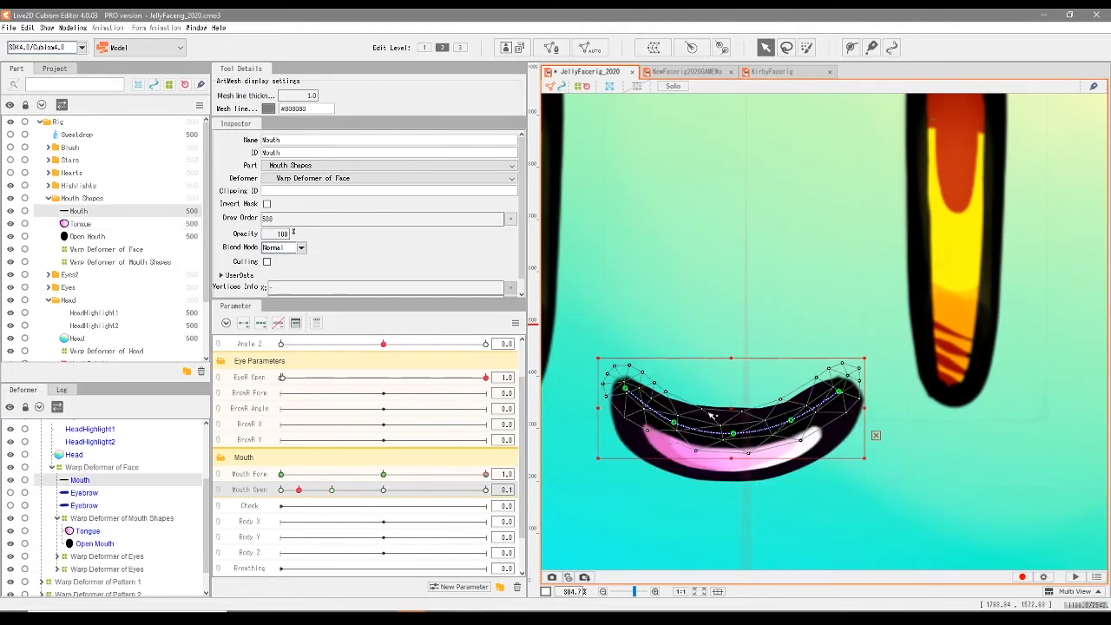
- Scrub Mouth Open from 0.1 to 0.5 and deselect the mouth mesh to check the smile's opening on the whole face
scroll(636, 392, "down", 4)
left_click_drag(298, 489, 378, 514)
left_click(609, 447)
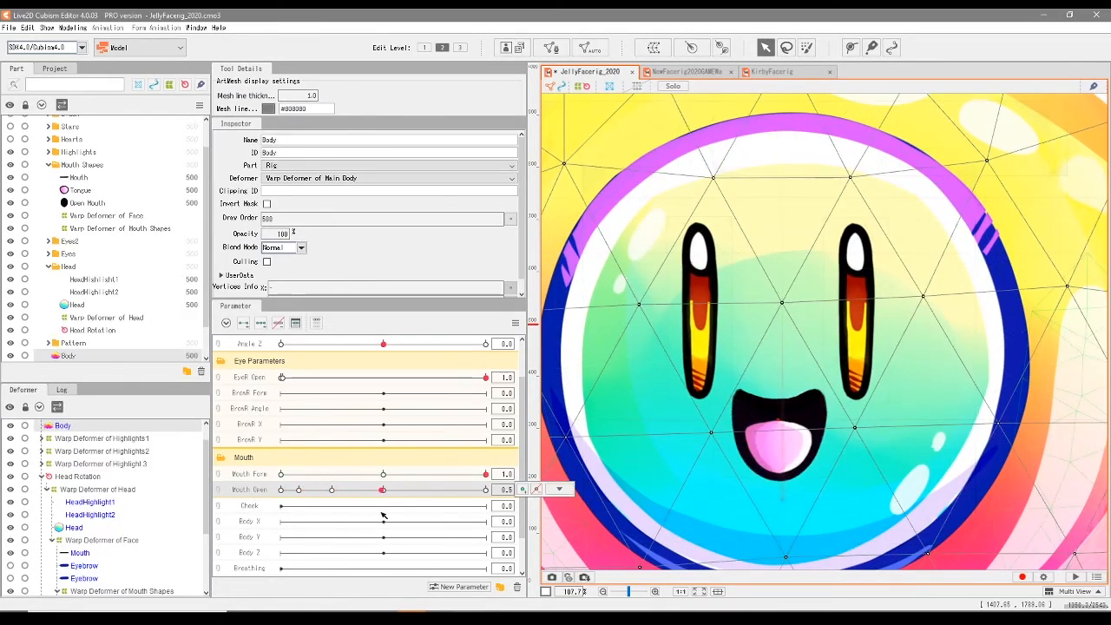
- Refine the upper-edge vertices of the smile's Open Mouth mesh at Mouth Open 0.3
left_click(331, 491)
left_click(748, 408)
left_click(740, 411)
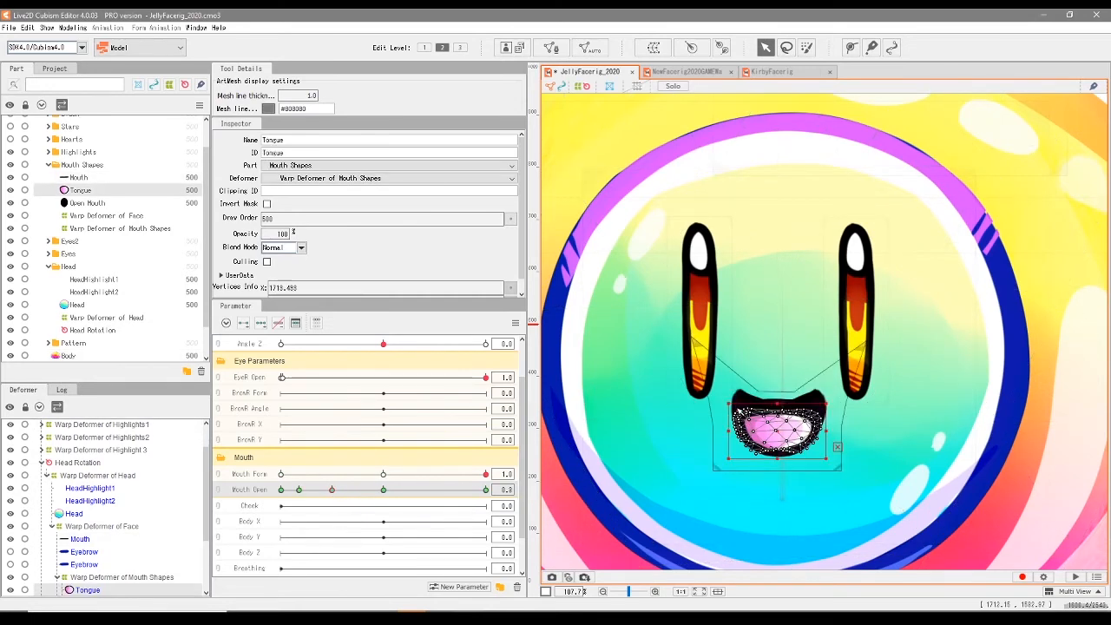
left_click(797, 423)
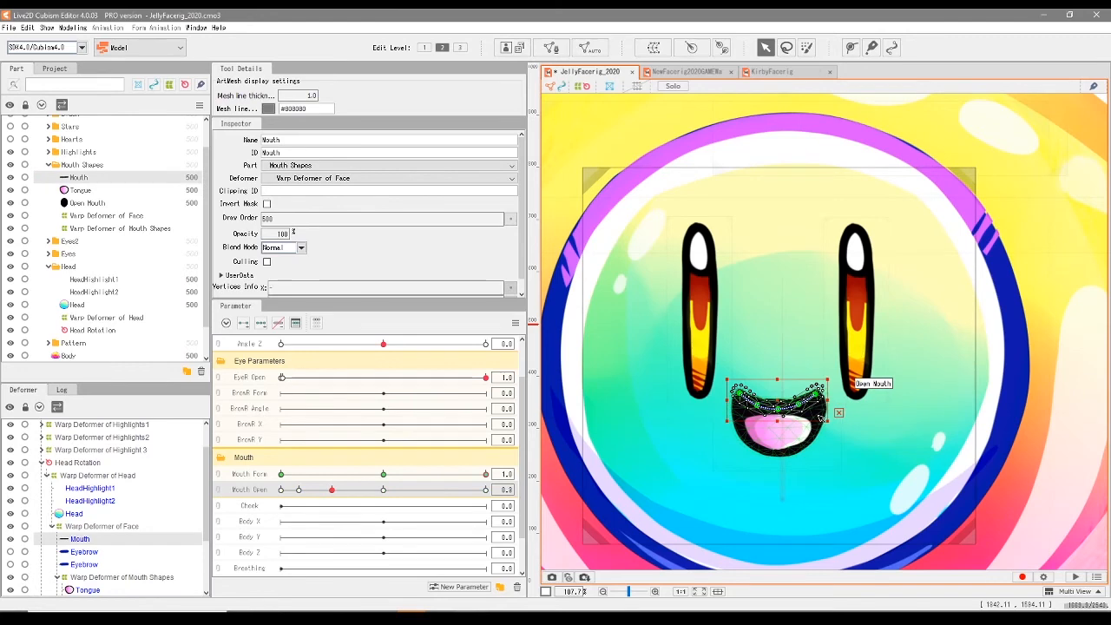
left_click(810, 432)
scroll(809, 432, "up", 3)
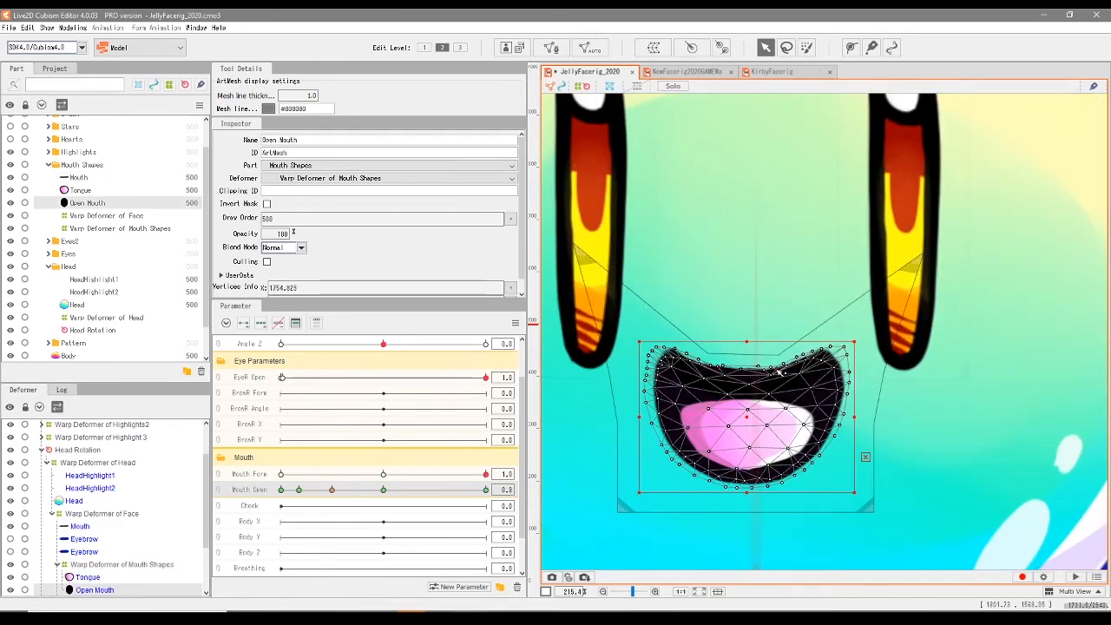
scroll(699, 368, "down", 3)
- Deselect the mesh and scrub Mouth Open across its range up to 1.0 to check how the smile opens
left_click(296, 489)
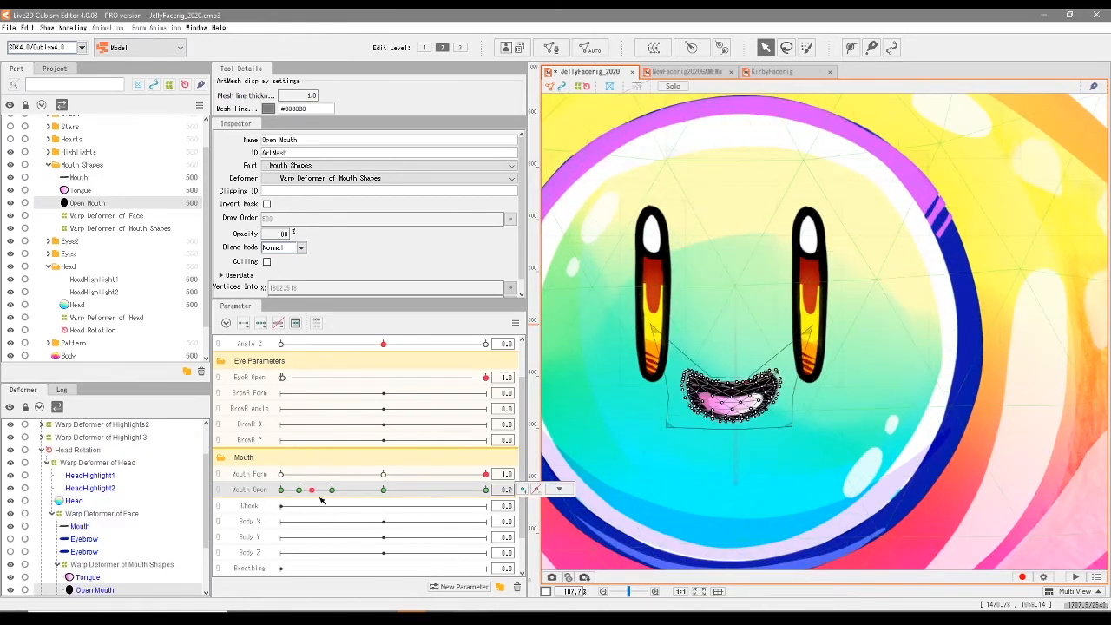
mouse_move(312, 507)
left_mouse_down()
mouse_move(278, 513)
mouse_move(293, 495)
left_mouse_up()
left_click(952, 449)
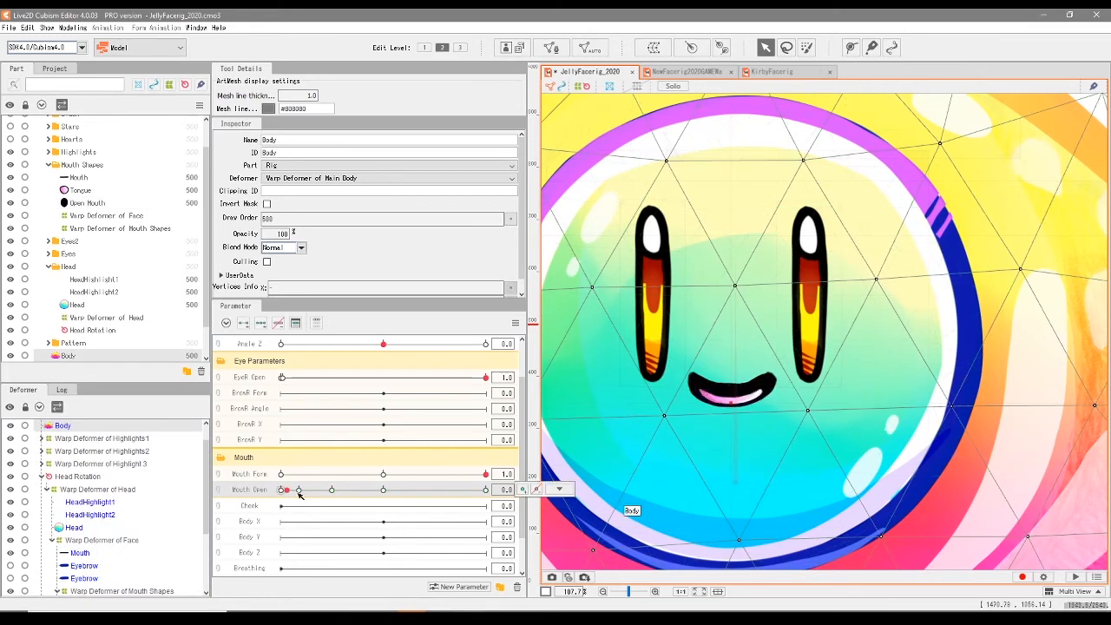
left_click_drag(417, 499, 258, 571)
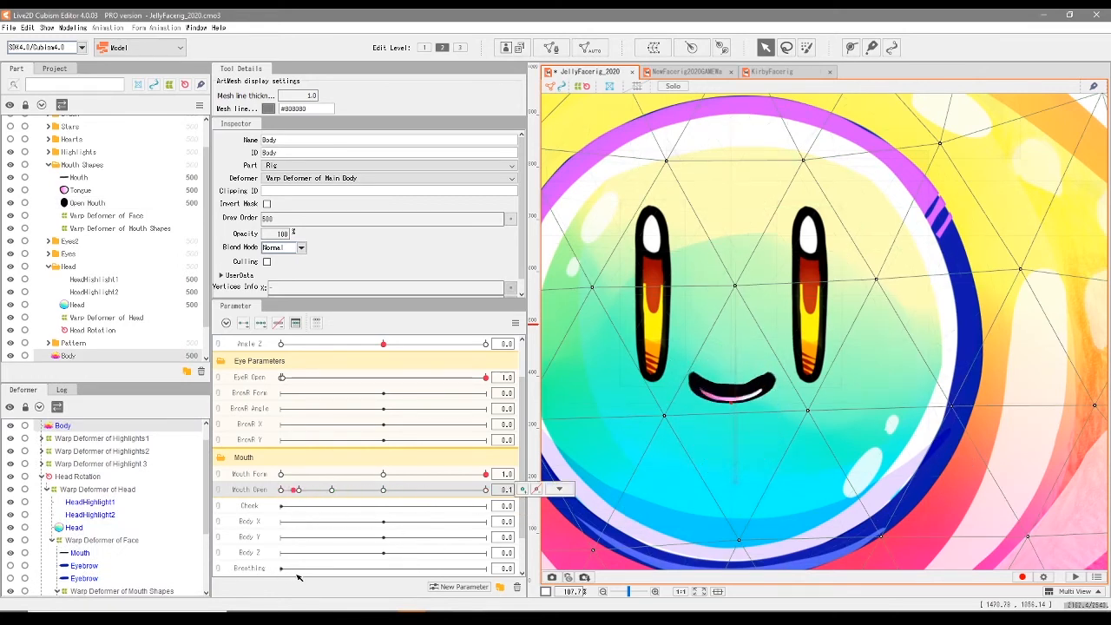
left_click_drag(330, 577, 503, 586)
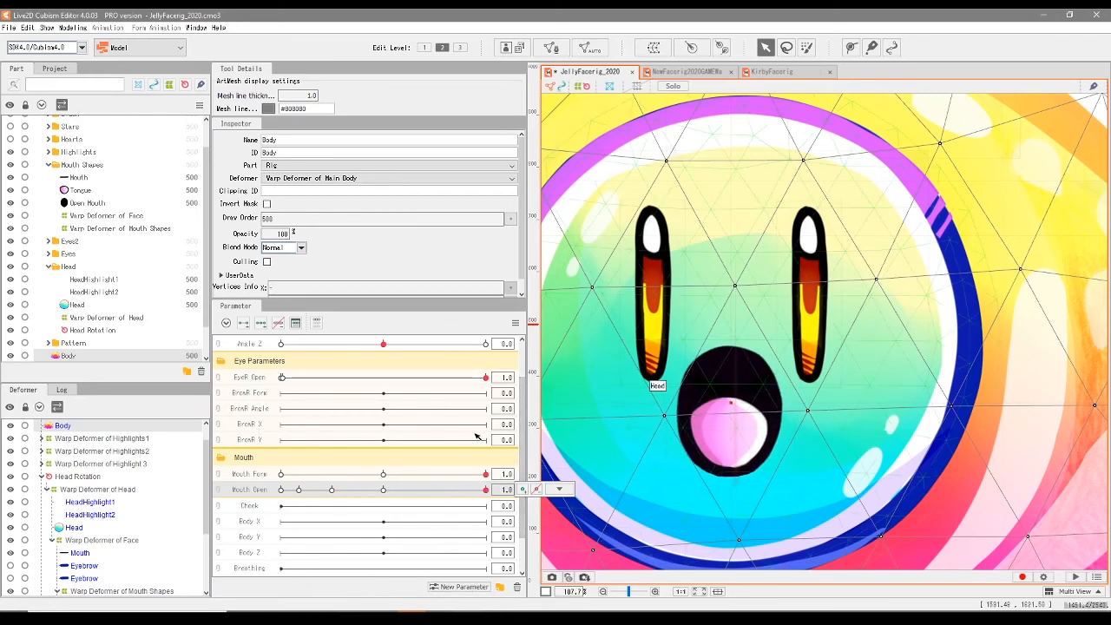
- At Mouth Open 1.0, pull the Mouth Shapes warp deformer's upper corners up and outward and raise its upper middle point slightly
left_click(121, 590)
left_click_drag(730, 412, 732, 412)
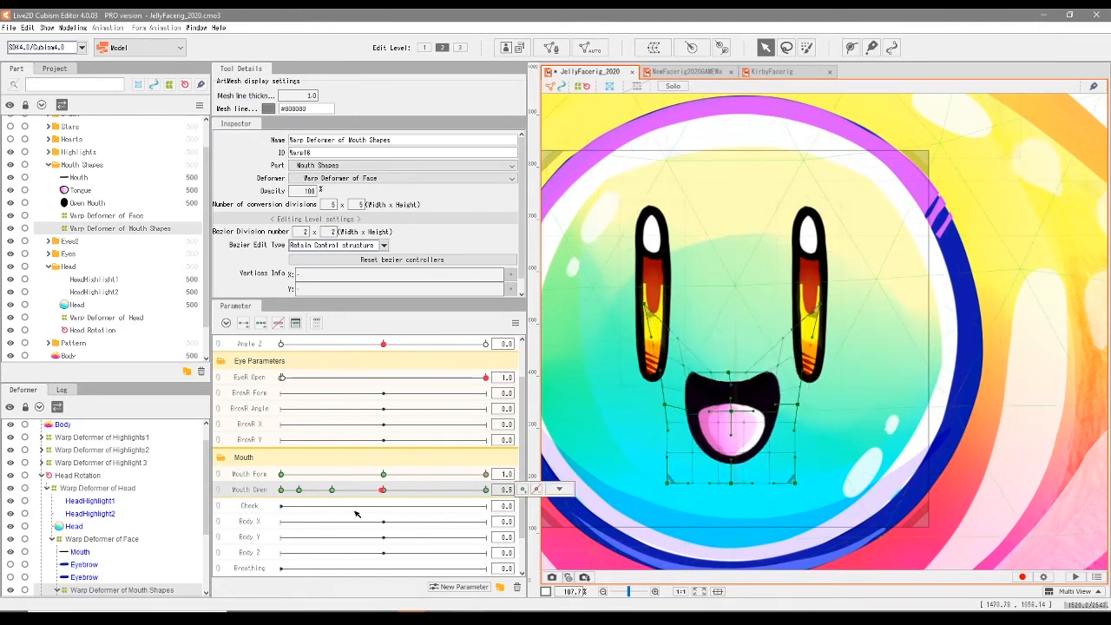
left_click_drag(729, 321, 735, 339)
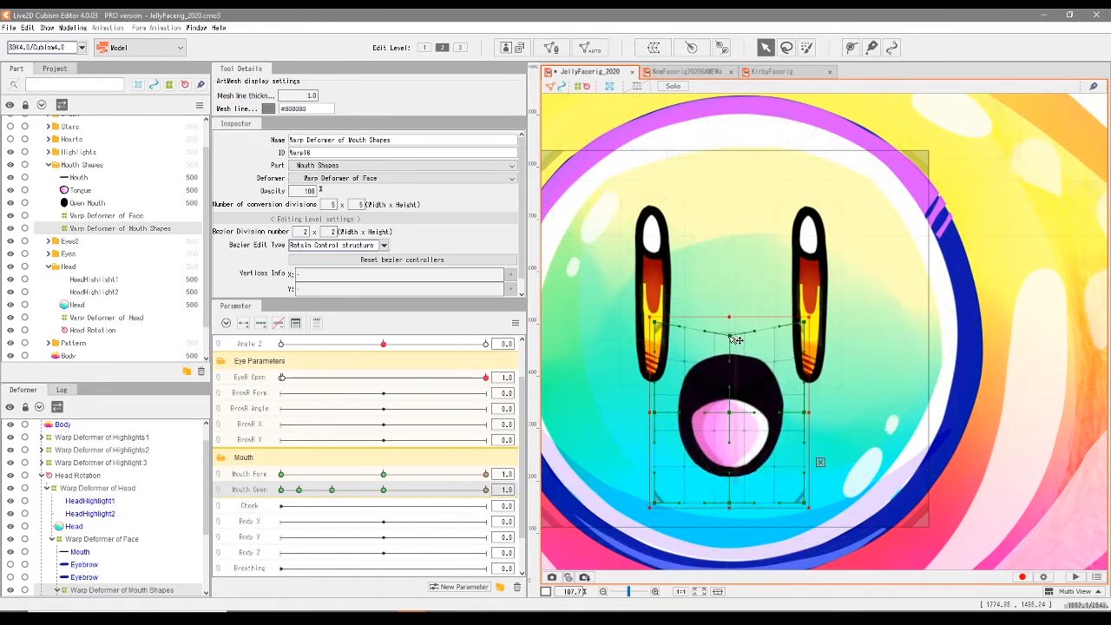
left_click_drag(653, 322, 636, 299)
left_click_drag(803, 322, 820, 297)
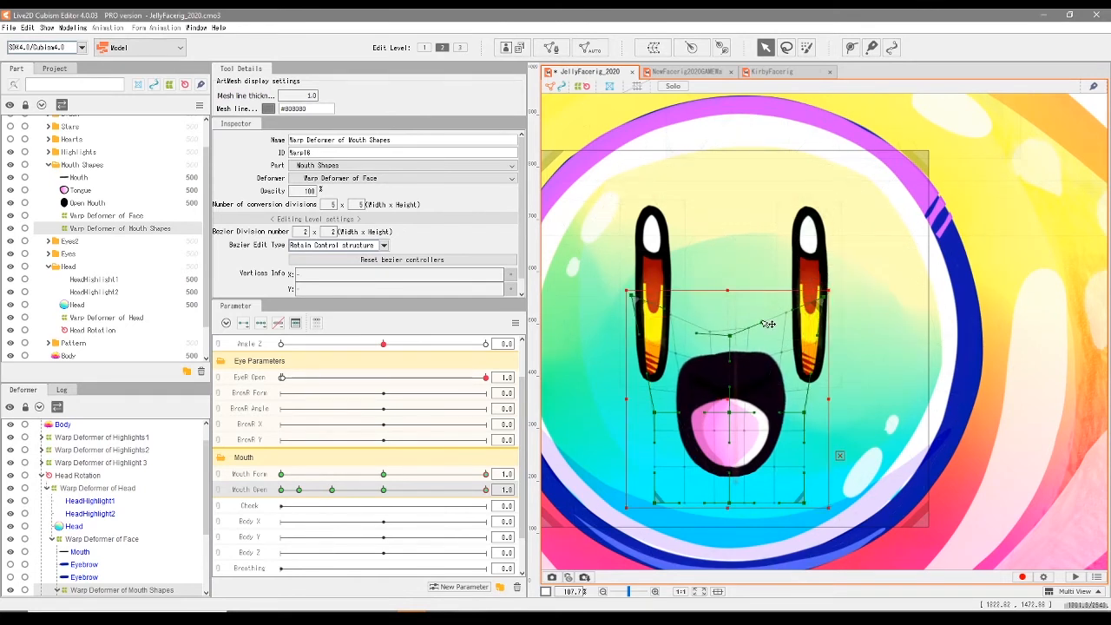
left_click_drag(737, 337, 732, 331)
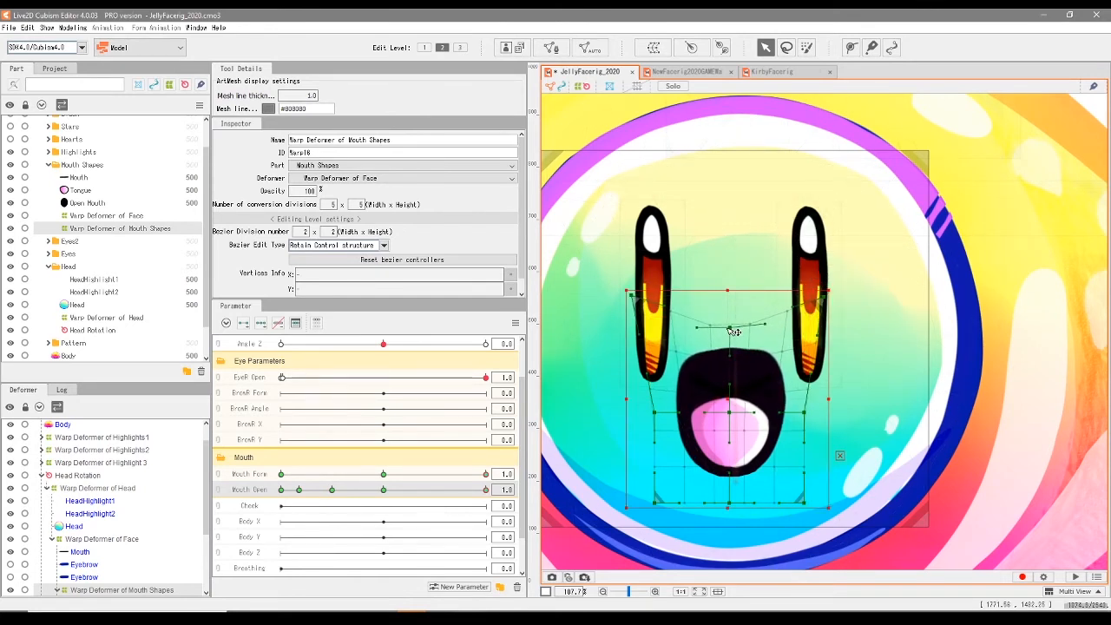
- Fine-tune the upper-edge vertices of the smile's Open Mouth mesh at Mouth Open 1.0
left_click(717, 370)
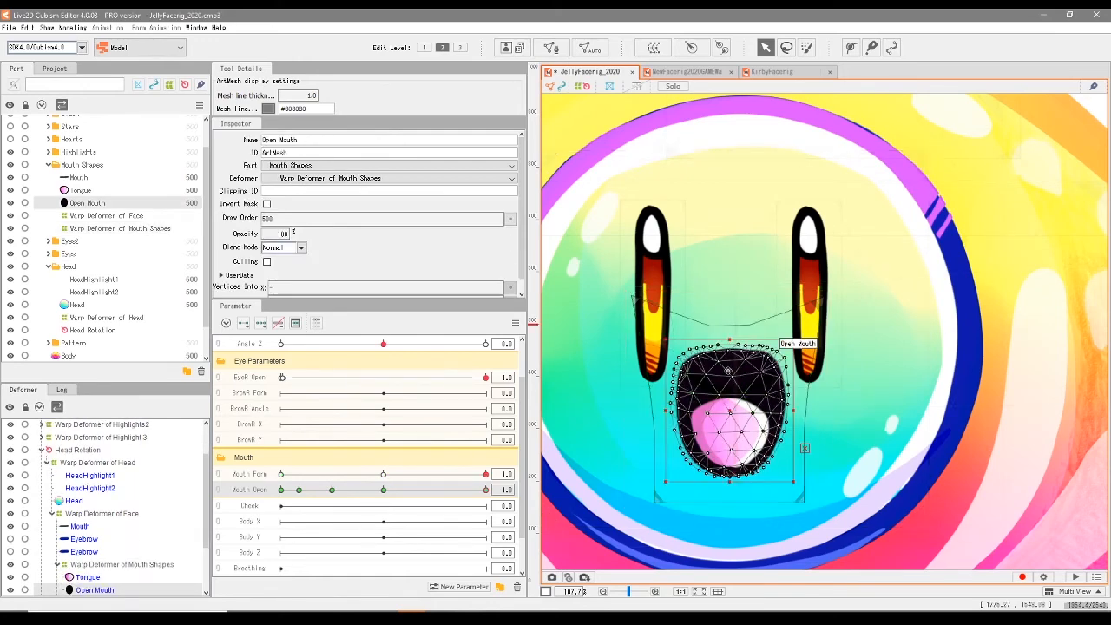
scroll(718, 371, "up", 3)
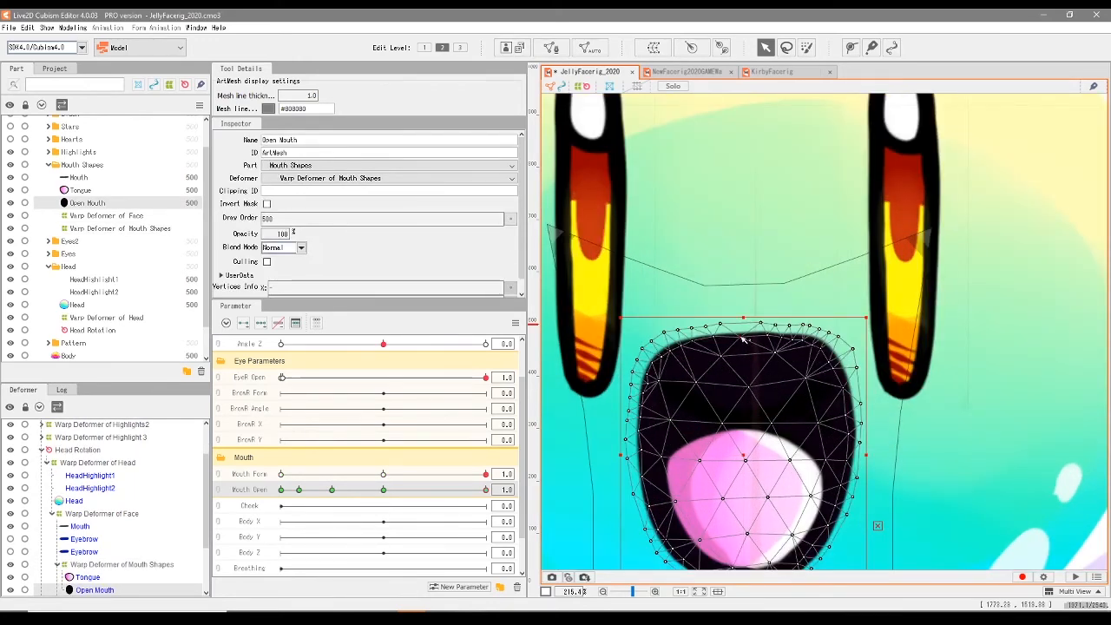
scroll(895, 381, "down", 3)
left_click(935, 390)
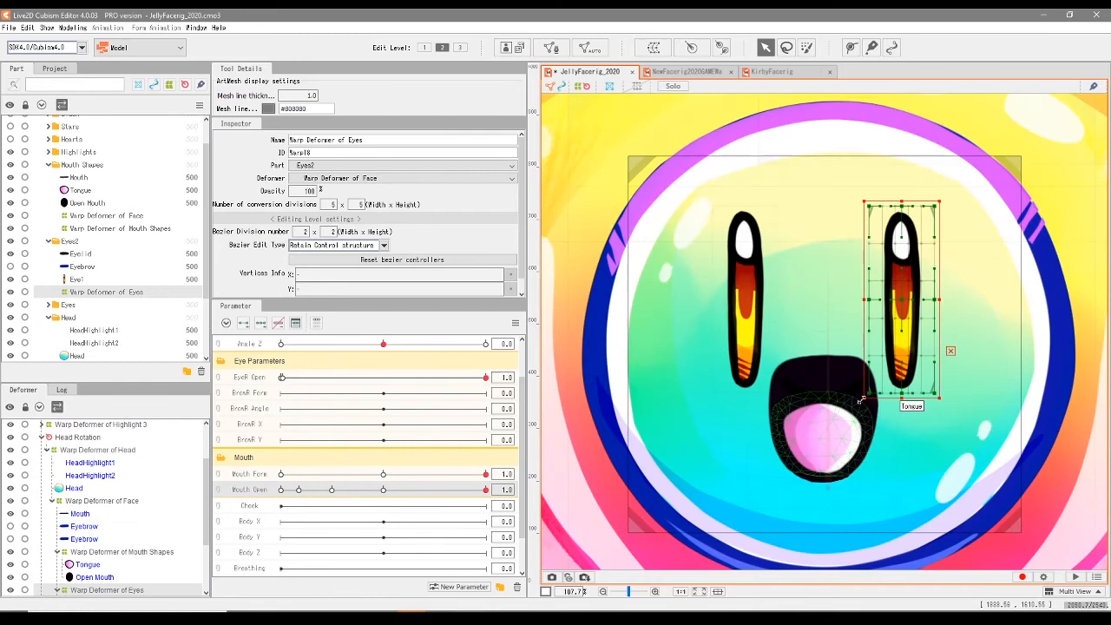
left_click(849, 378)
scroll(867, 373, "up", 3)
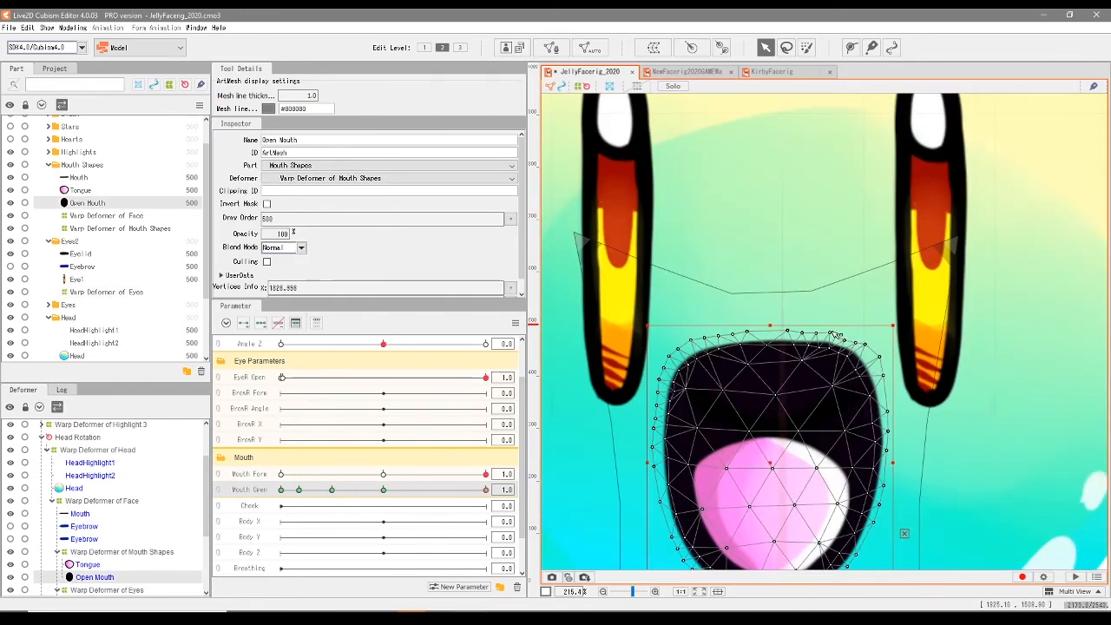
scroll(703, 352, "down", 3)
- Scrub Mouth Open down from 1.0 with nothing selected to check the smile on the whole face
left_click_drag(485, 489, 382, 491)
scroll(645, 456, "down", 2)
left_click(1033, 161)
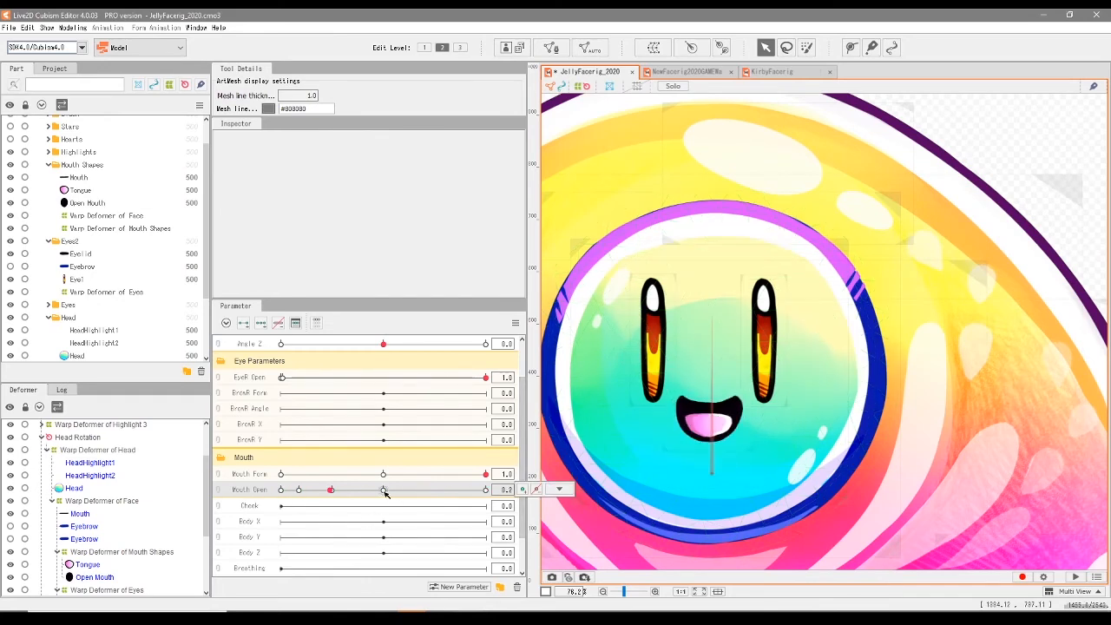
- Adjust the upper middle curve handles of the Mouth Shapes warp deformer on the smile at Mouth Open 0.5
scroll(669, 390, "up", 5)
left_click(669, 391)
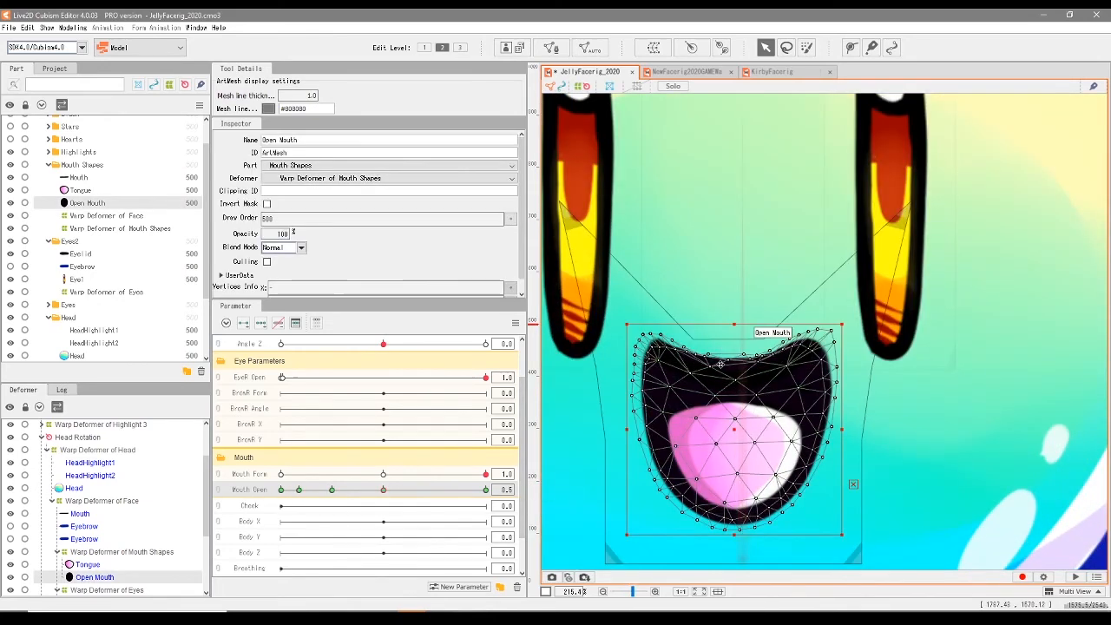
left_click(104, 228)
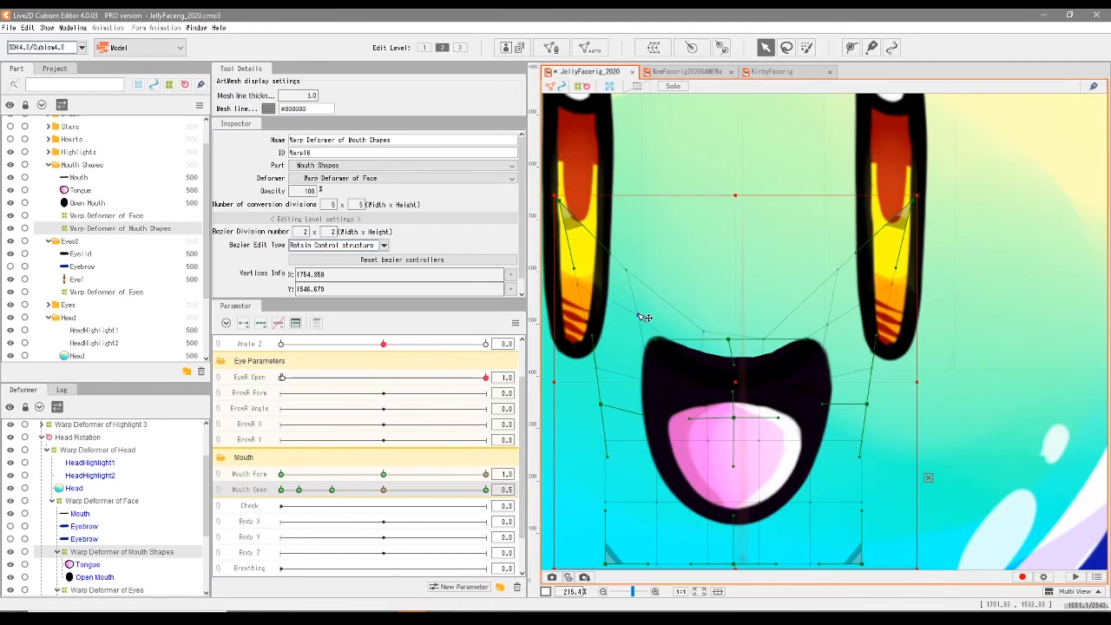
left_click_drag(821, 339, 808, 335)
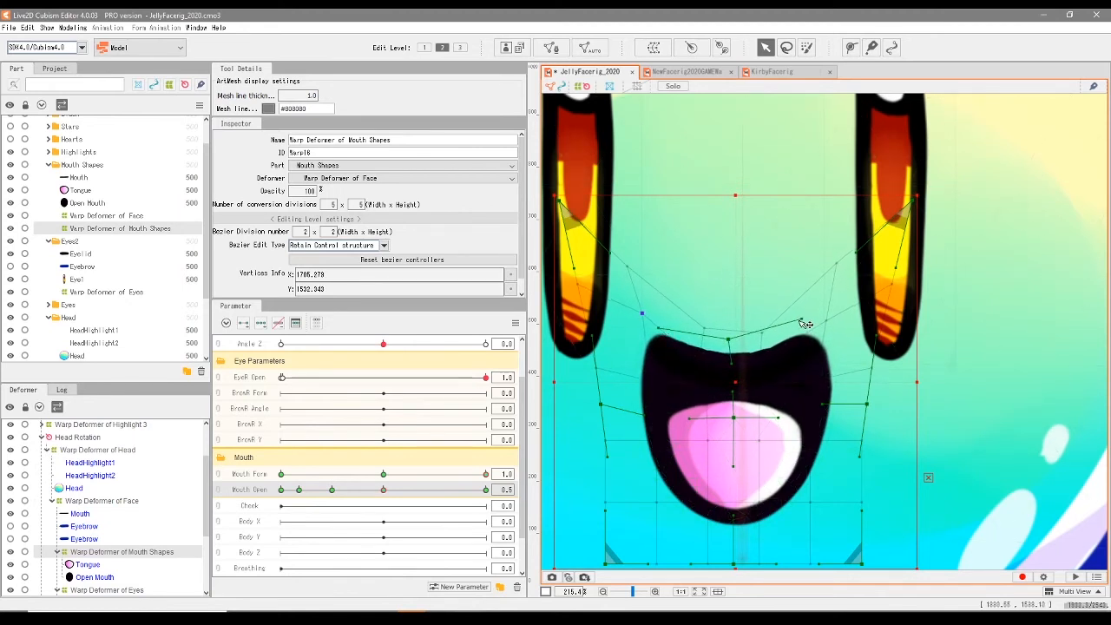
- Smooth the upper-edge vertices of the smile's Open Mouth mesh at Mouth Open 0.5
left_click(762, 382)
scroll(755, 384, "up", 2)
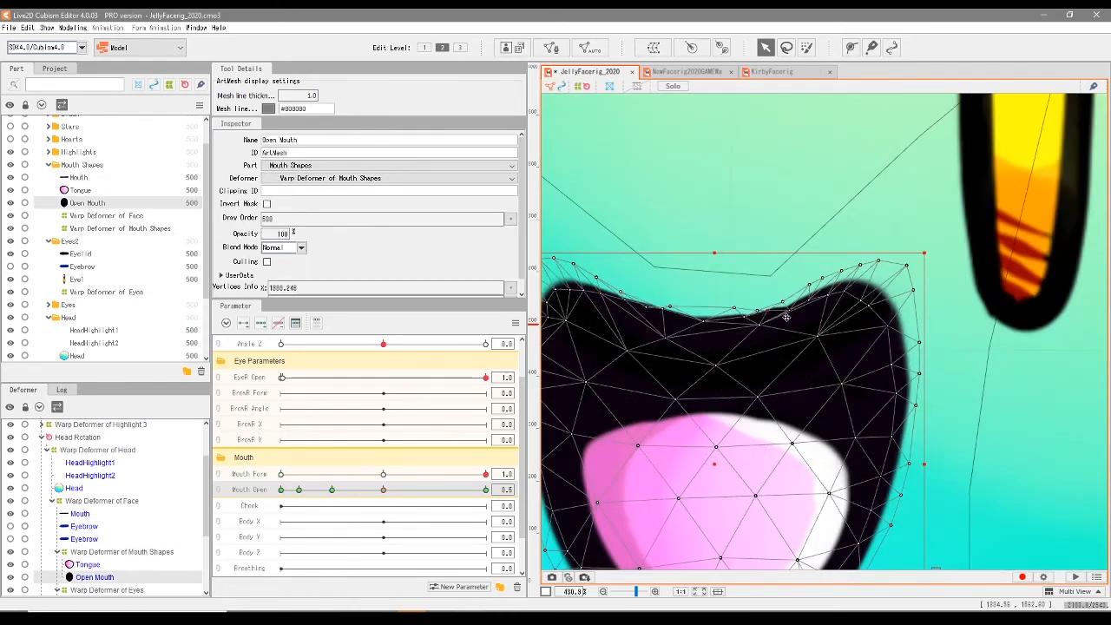
scroll(746, 329, "down", 3)
left_click(757, 328)
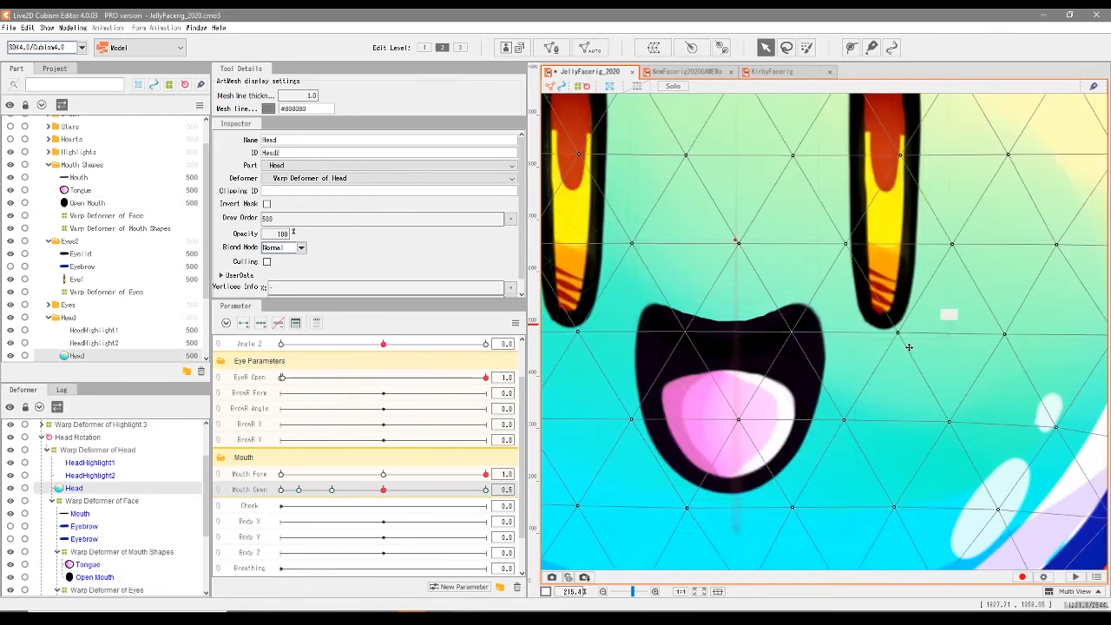
- Scrub Mouth Open, set it to 0.3, and switch Mouth Form between -1.0 and 1.0 to compare the frown and smile
scroll(795, 346, "down", 3)
scroll(830, 359, "up", 1)
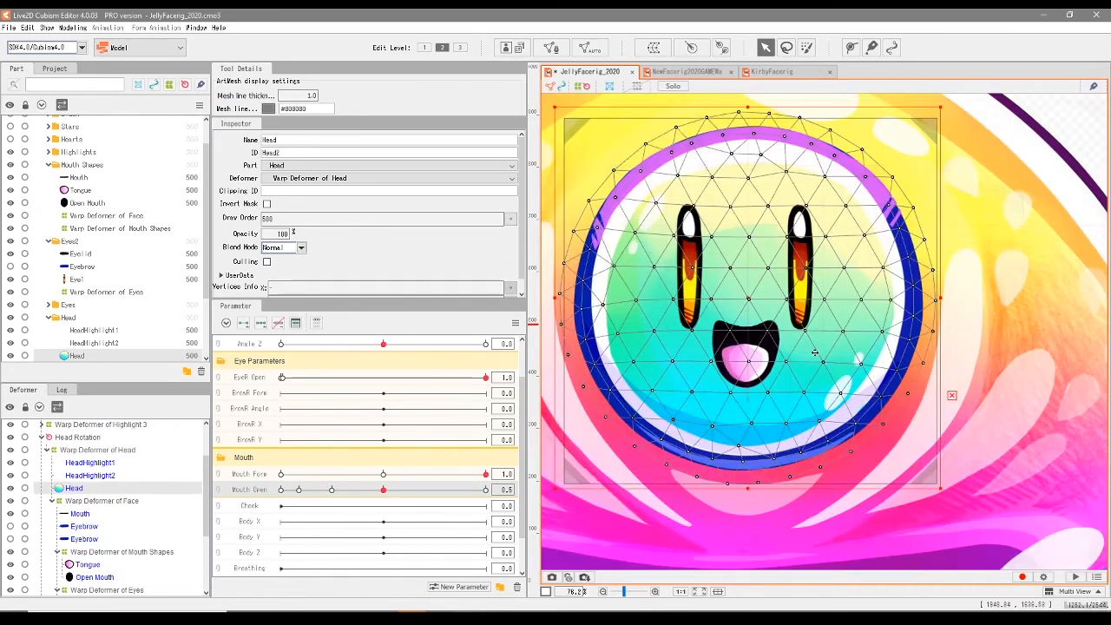
mouse_move(383, 490)
left_mouse_down()
mouse_move(363, 489)
mouse_move(438, 501)
left_mouse_up()
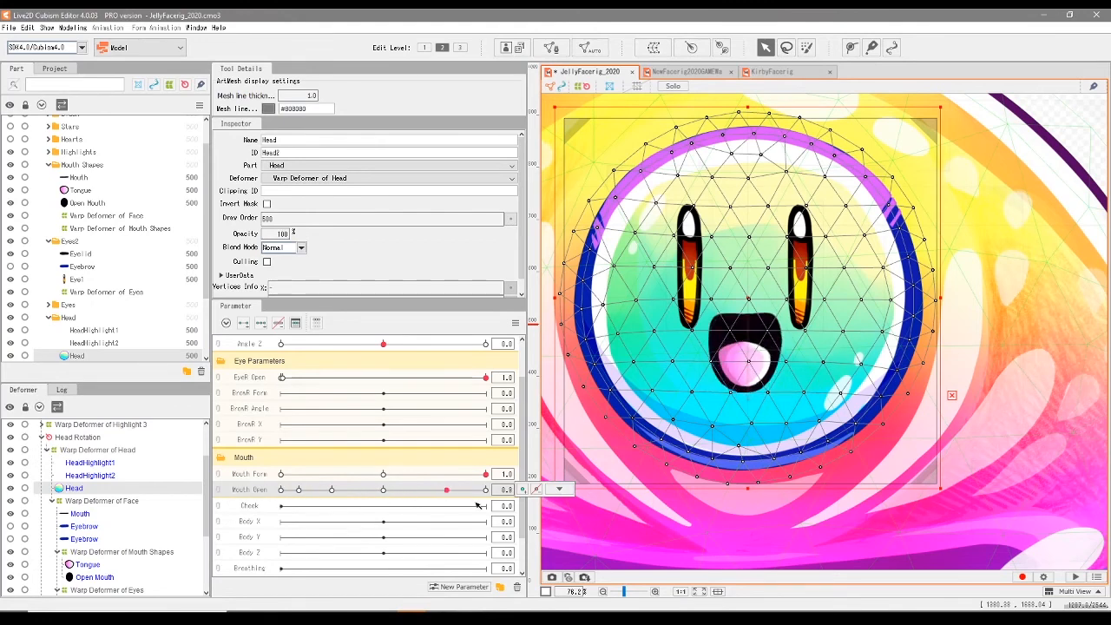
mouse_move(437, 477)
left_mouse_down()
mouse_move(387, 477)
mouse_move(385, 509)
mouse_move(221, 515)
mouse_move(501, 534)
mouse_move(278, 510)
mouse_move(322, 492)
mouse_move(486, 490)
mouse_move(379, 512)
mouse_move(318, 502)
mouse_move(365, 492)
mouse_move(318, 494)
mouse_move(343, 493)
mouse_move(332, 491)
left_mouse_up()
left_click(280, 475)
left_click(485, 475)
left_click(280, 475)
- Smooth the upper edge of the frown's Open Mouth mesh at Mouth Open 0.3 and 0.5
scroll(651, 400, "up", 4)
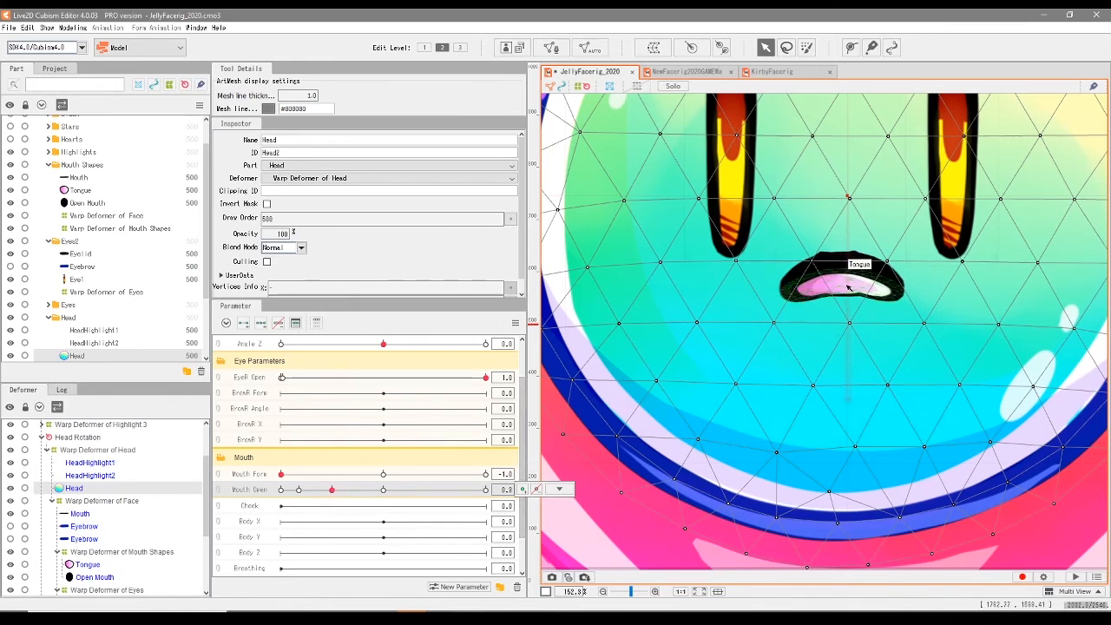
left_click(835, 280)
left_click(87, 202)
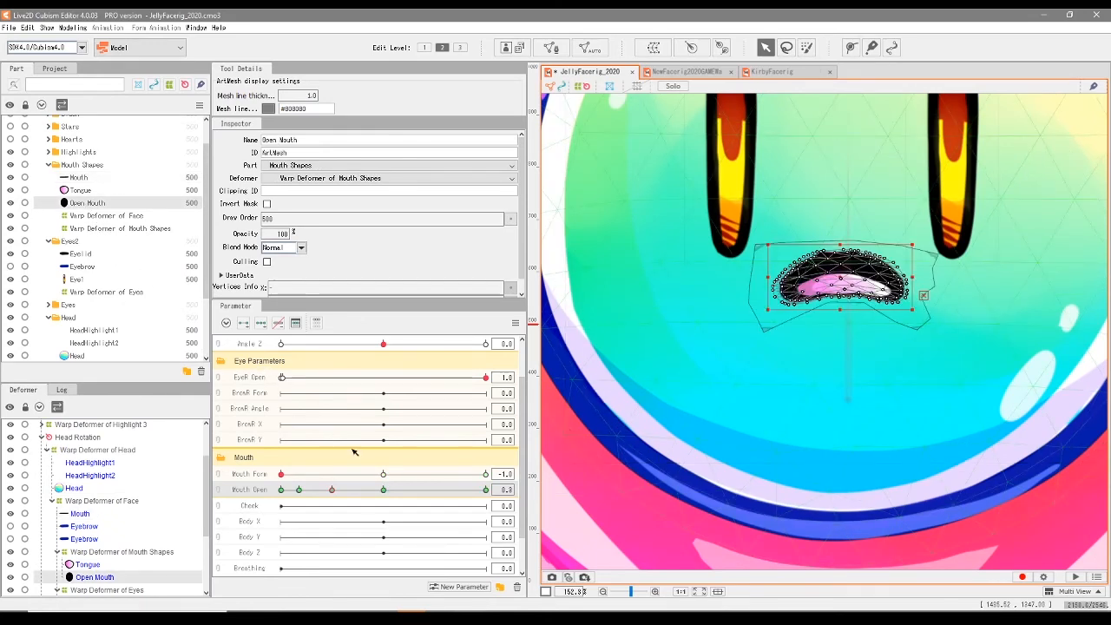
scroll(846, 260, "up", 5)
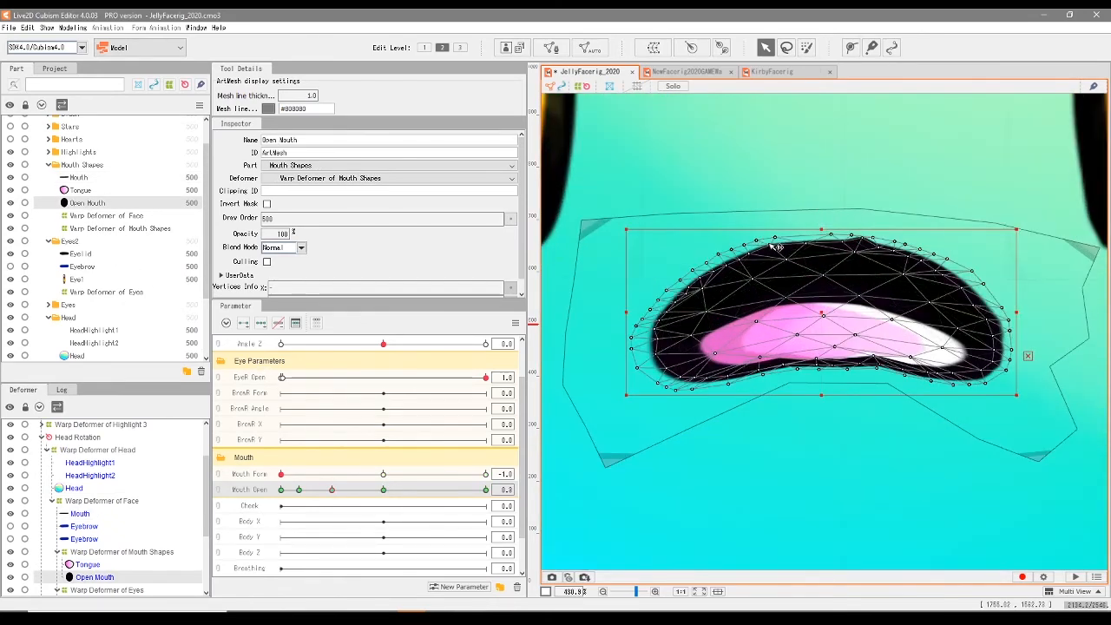
scroll(507, 350, "down", 2)
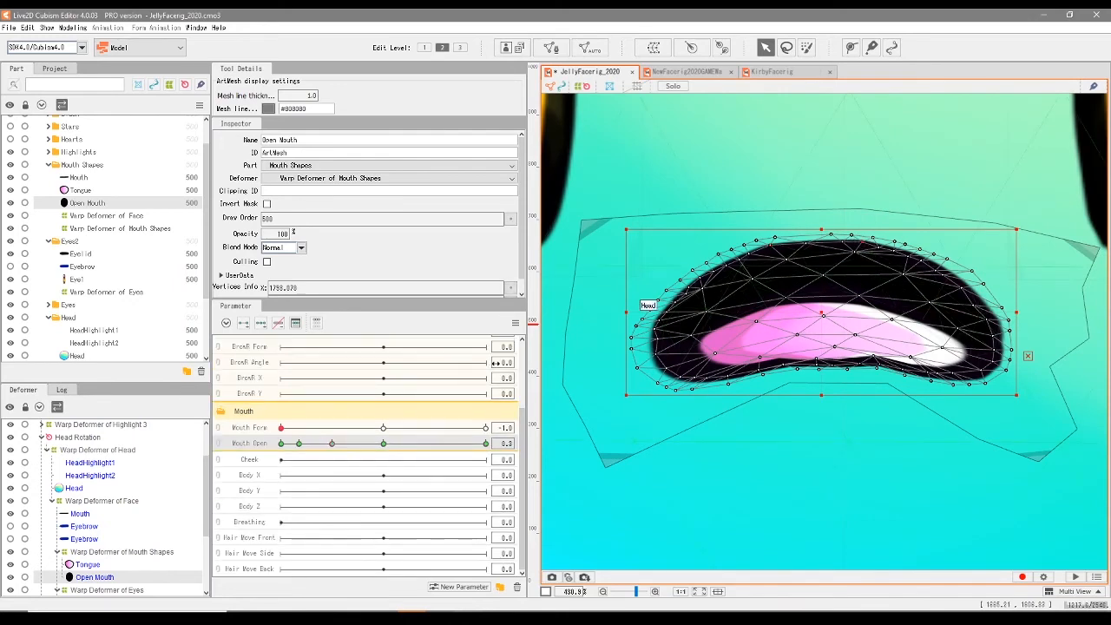
scroll(730, 376, "down", 5)
left_click(589, 443)
left_click_drag(331, 443, 382, 444)
left_click(753, 334)
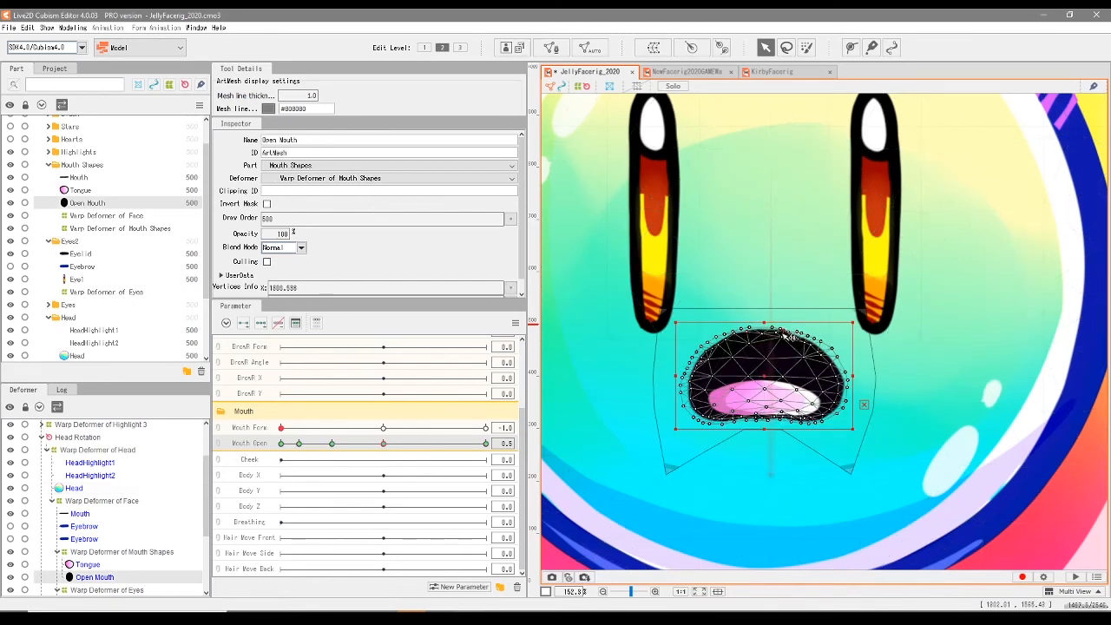
- Scrub Mouth Open from 1.0 downward and move Mouth Form from -1.0 to 1.0 to check the mouth shapes
left_click(485, 444)
left_click(611, 428)
left_click_drag(485, 443, 240, 462)
left_click_drag(281, 429, 383, 445)
left_click(485, 429)
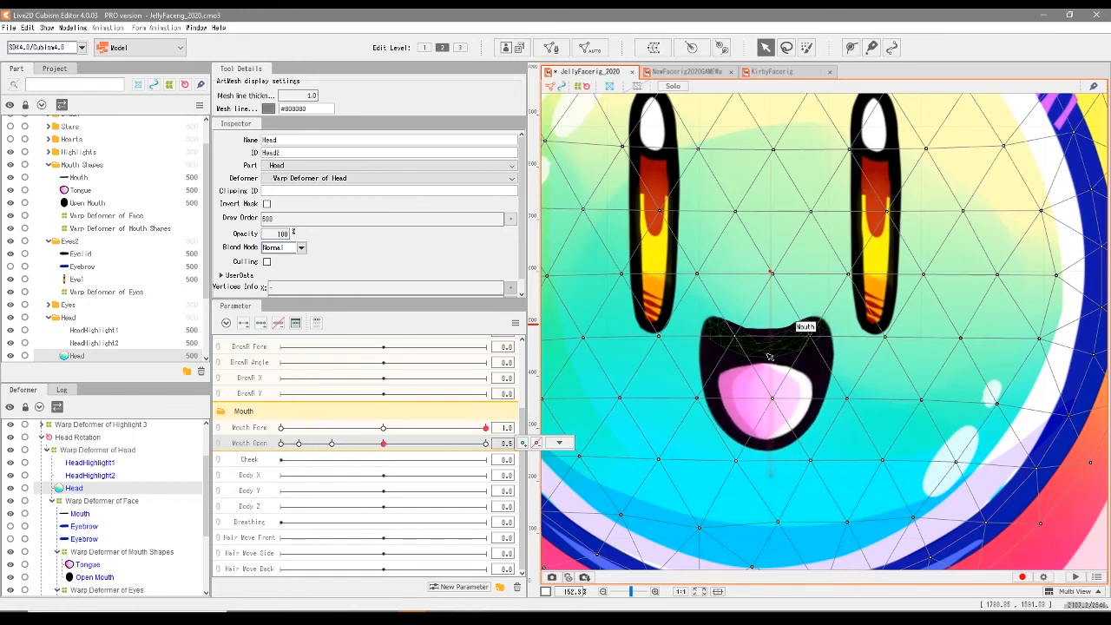
- Touch up the upper-edge vertices of the Open Mouth mesh at Mouth Form 1.0 and Mouth Open 0.5, then deselect it
left_click(710, 373)
scroll(708, 375, "up", 4)
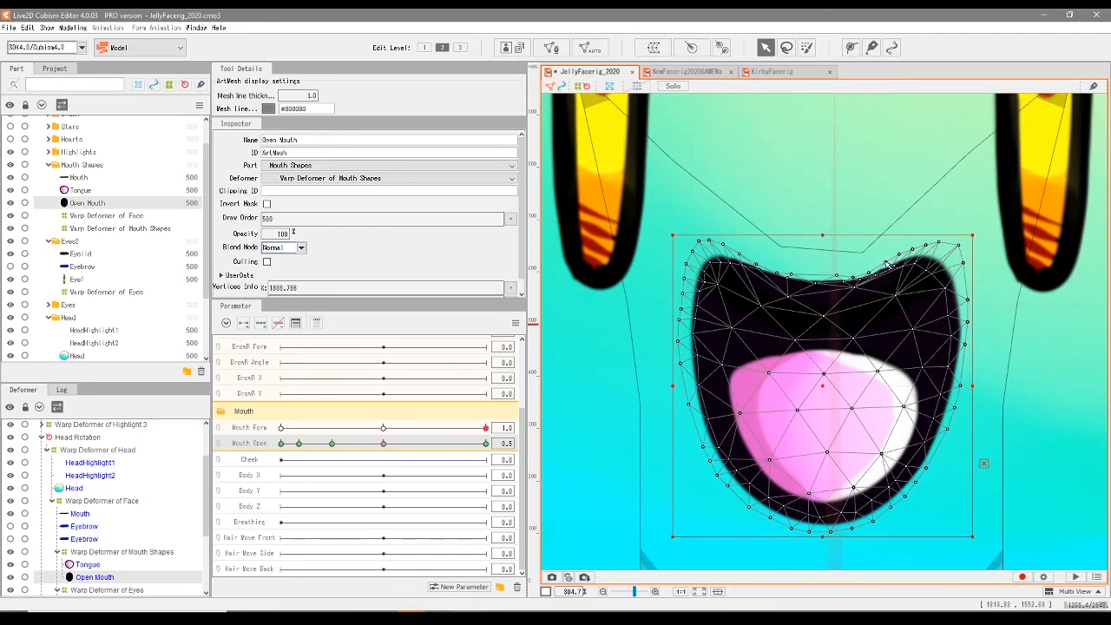
scroll(816, 299, "down", 3)
left_click(949, 339)
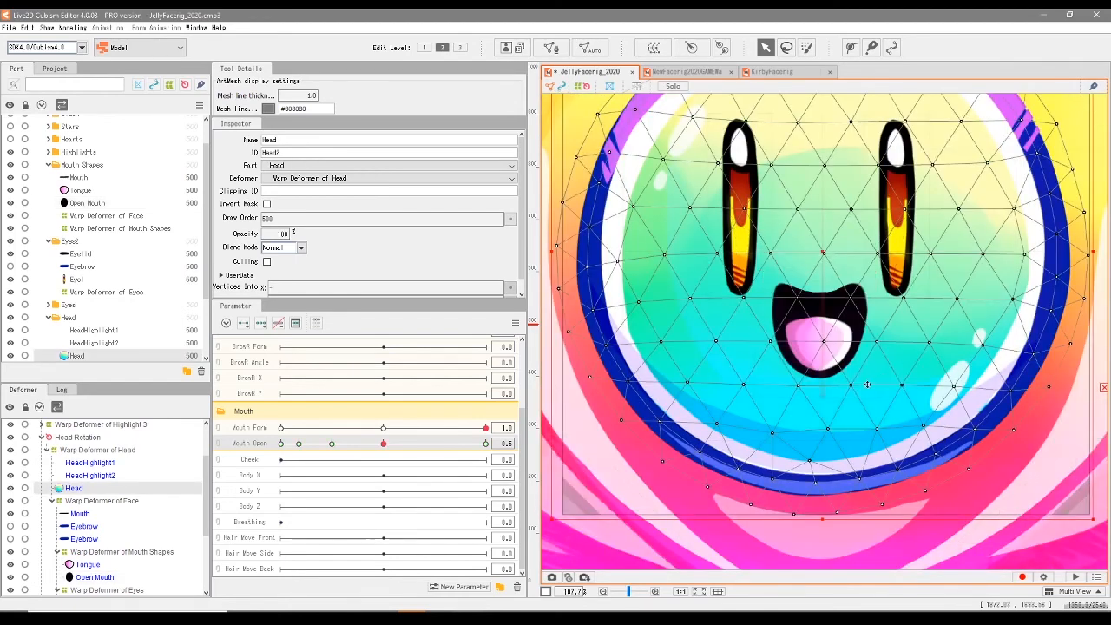
scroll(856, 393, "down", 3)
left_click(994, 236)
- At Mouth Form -1.0, add a Mouth Open keyform at 0.2 to the Open Mouth mesh
left_click_drag(390, 444, 314, 453)
left_click(329, 428)
scroll(699, 390, "up", 3)
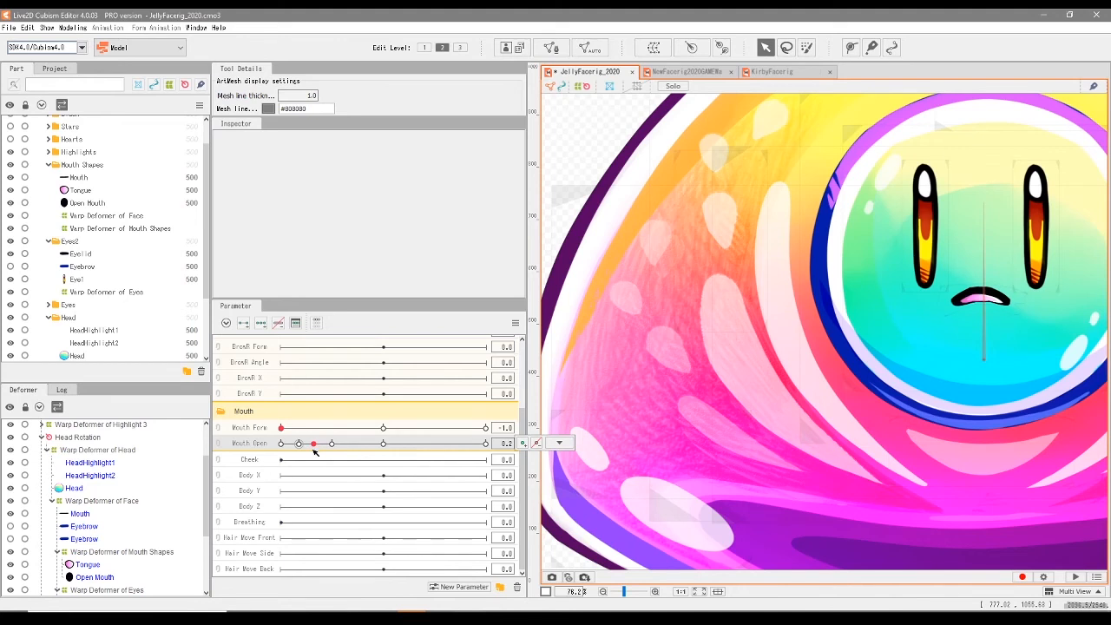
left_click(559, 442)
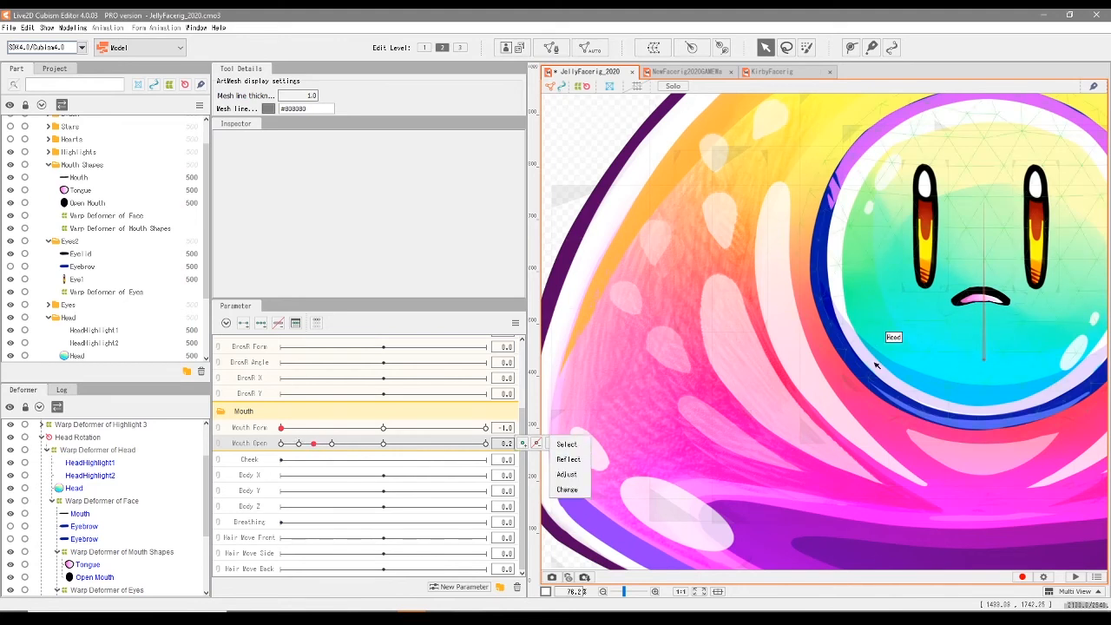
left_click(106, 205)
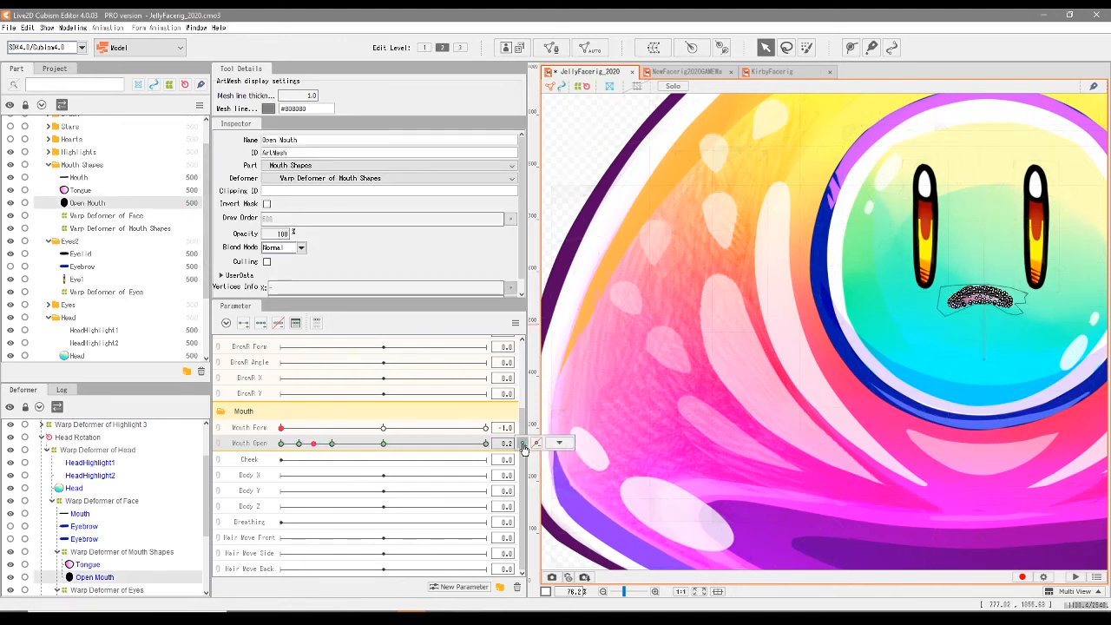
scroll(815, 332, "up", 10)
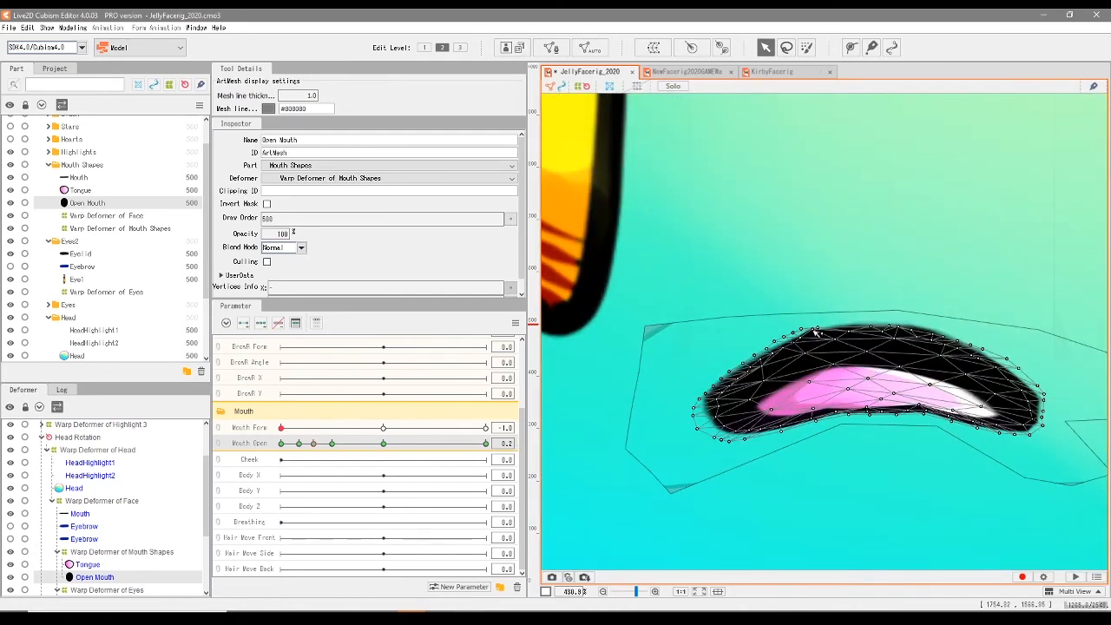
- At Mouth Form -1.0, deselect the Open Mouth mesh, scrub Mouth Open up to 1.0 and inspect the fully open frown
scroll(868, 376, "down", 13)
left_click(644, 345)
left_click_drag(310, 443, 485, 443)
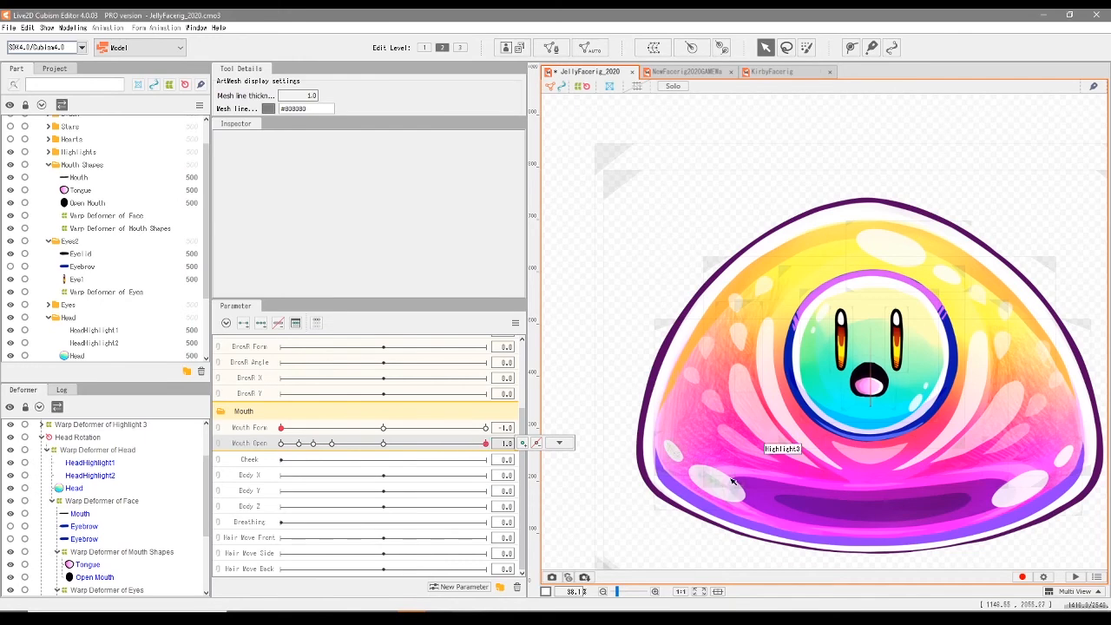
scroll(868, 379, "up", 8)
left_click(898, 236)
scroll(868, 244, "up", 2)
left_click(898, 245)
scroll(771, 329, "down", 5)
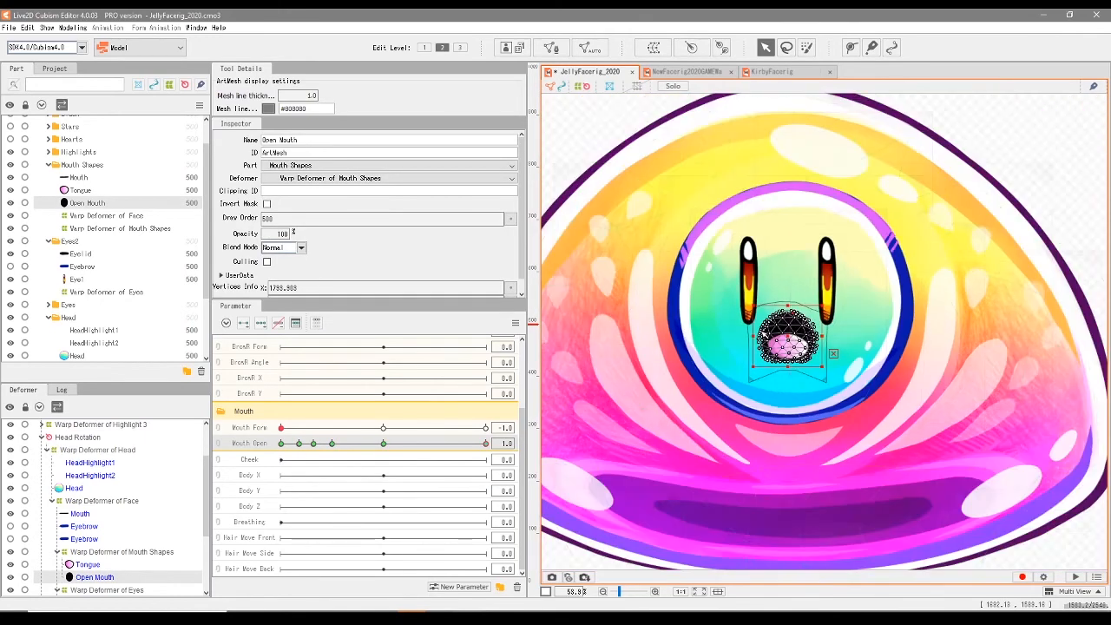
left_click(1051, 193)
- Scrub Mouth Open across its range at Mouth Form 0.0 and 1.0 to check the neutral and smile shapes
left_click_drag(432, 447, 279, 445)
left_click(383, 429)
left_click(319, 443)
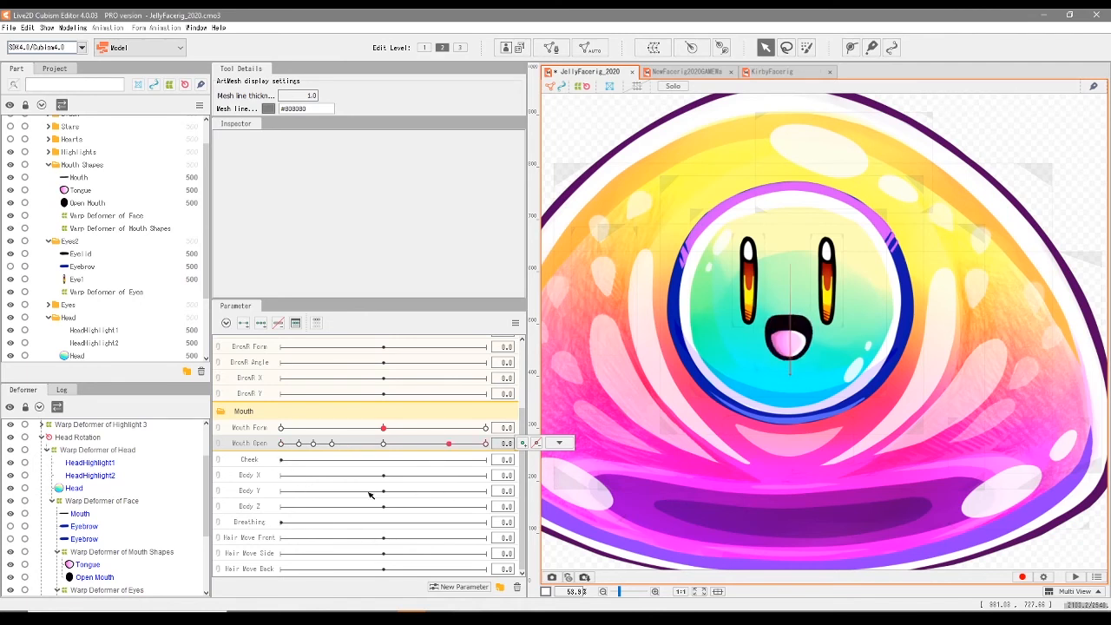
left_click_drag(545, 491, 206, 472)
left_click_drag(427, 430, 458, 460)
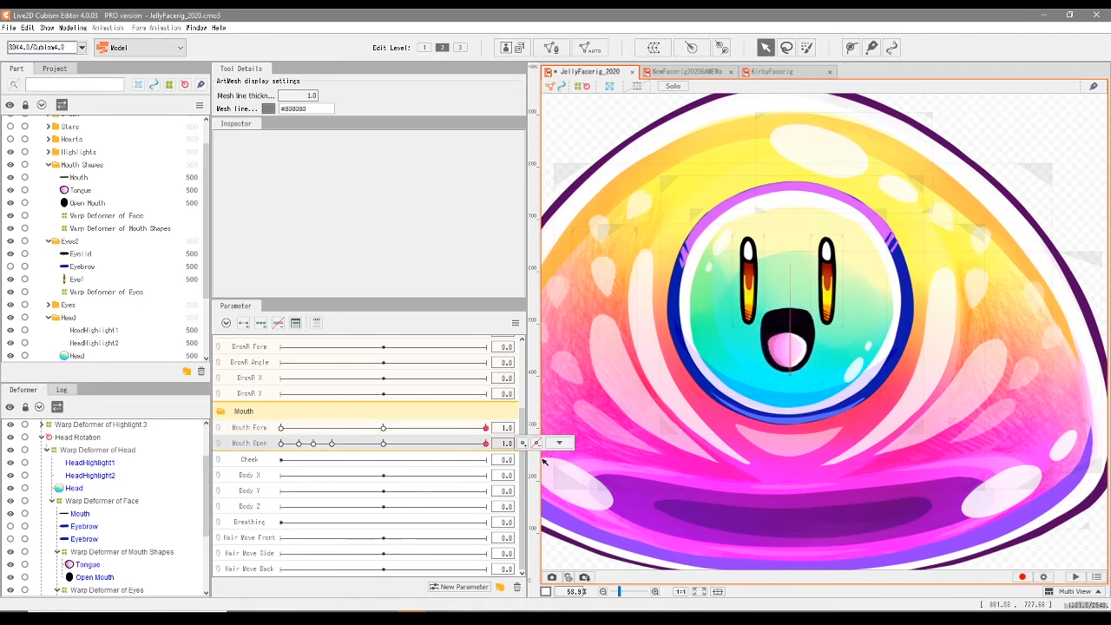
left_click_drag(543, 459, 389, 468)
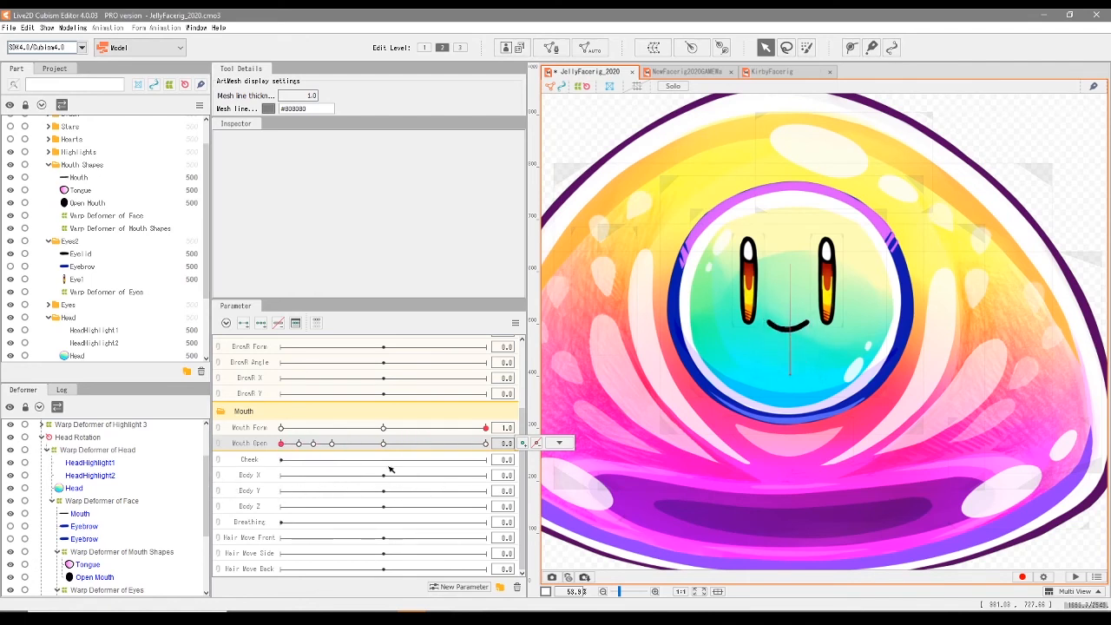
- Return Mouth Open to 0.0 with the smile form active and save the model file
scroll(718, 447, "down", 2)
left_click_drag(640, 206, 660, 216)
left_click_drag(310, 444, 276, 460)
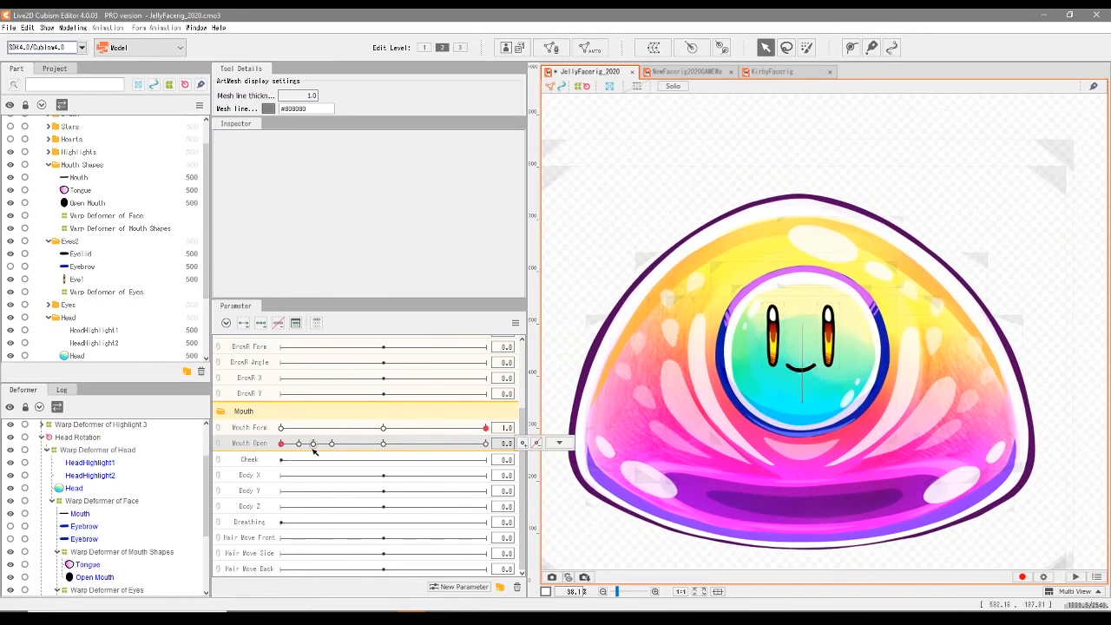
left_click(558, 442)
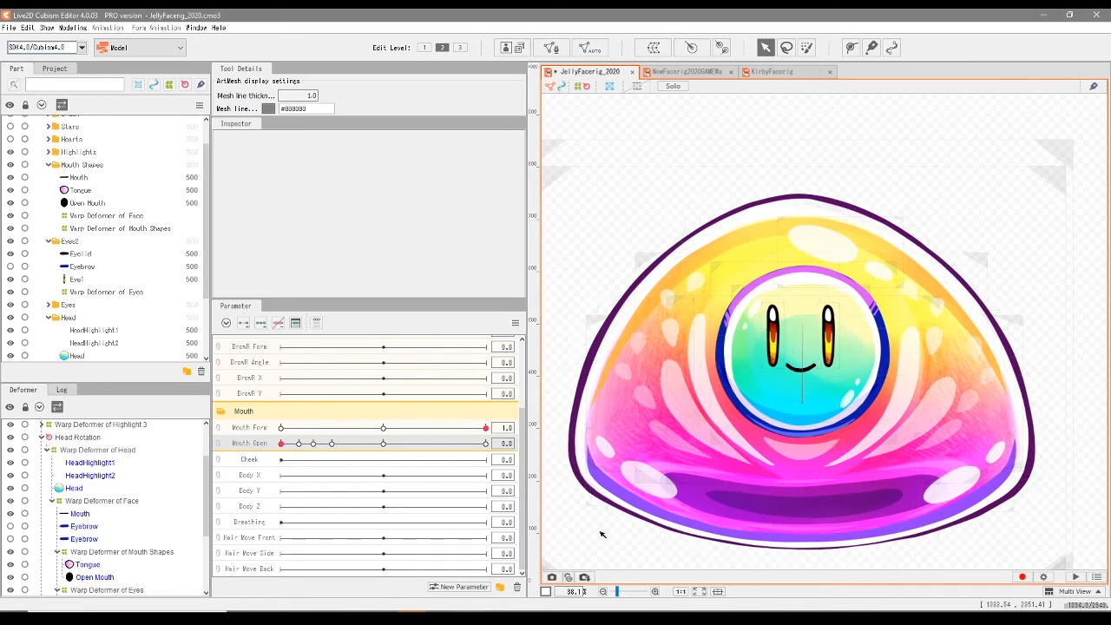
left_click(11, 27)
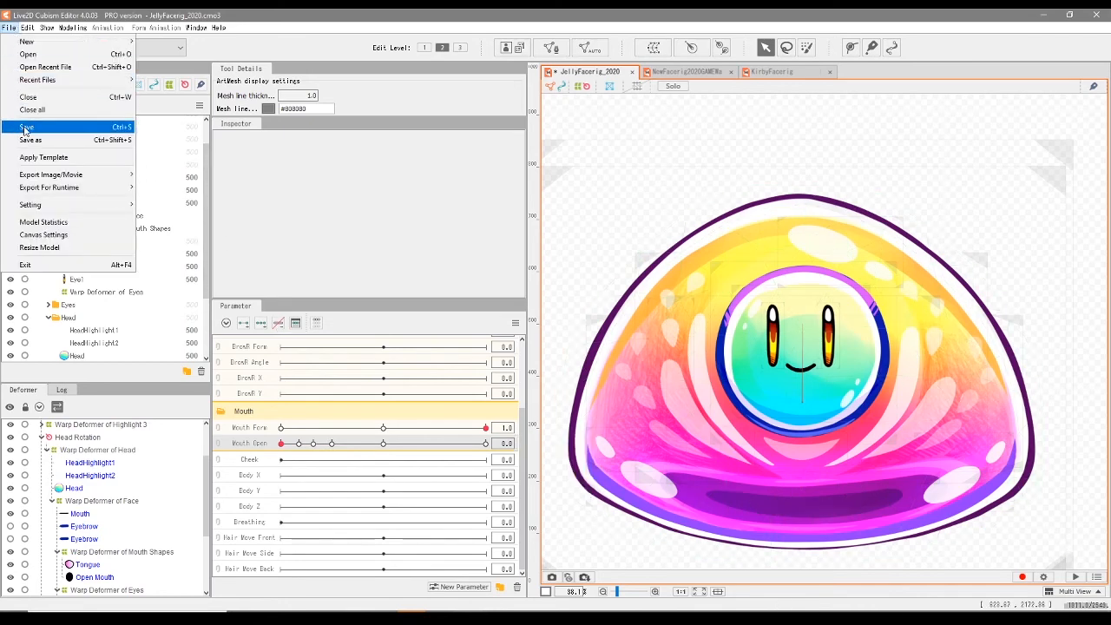
left_click(26, 127)
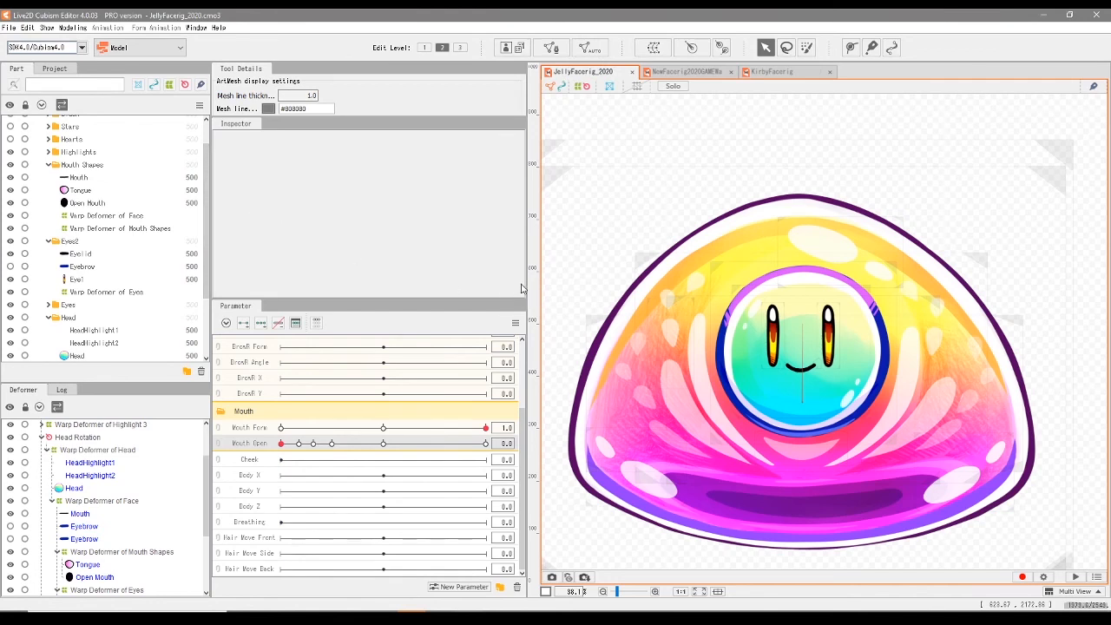
- Scrub Mouth Open and Mouth Form together between frown and smile to examine the blended in-between mouth shapes
left_click_drag(280, 445, 418, 447)
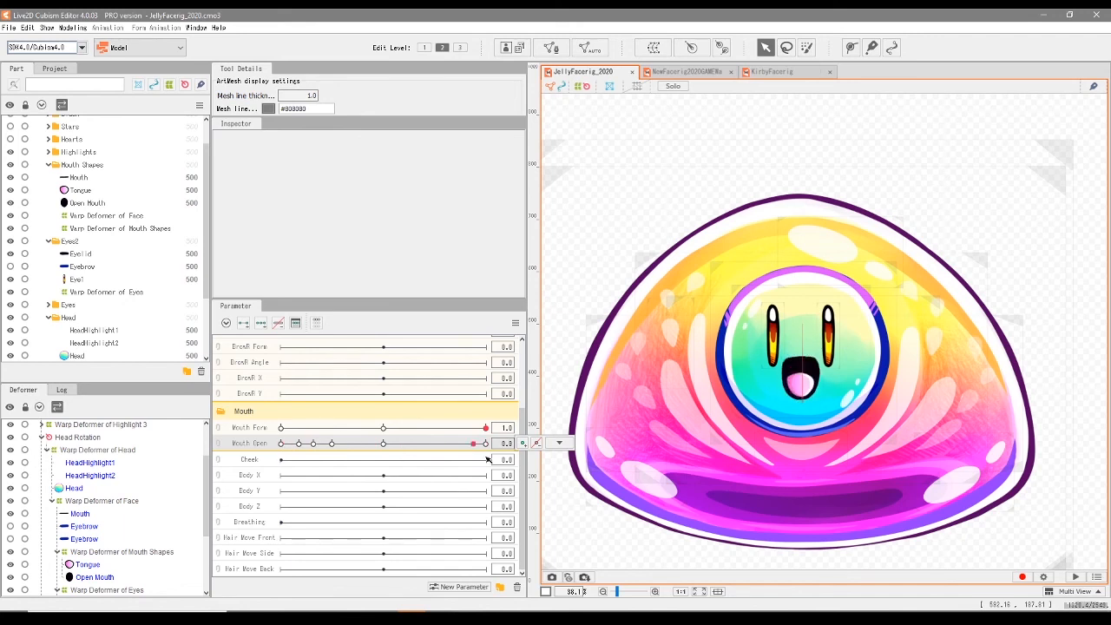
left_click(433, 428)
left_click_drag(302, 450, 281, 446)
left_click_drag(281, 444, 375, 452)
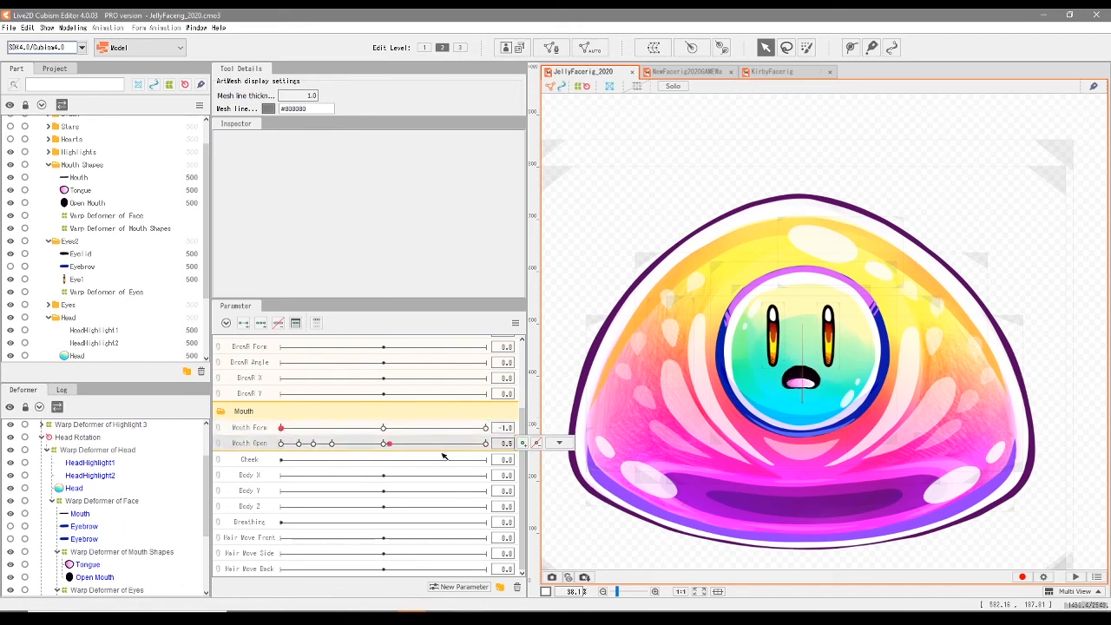
left_click_drag(282, 431, 540, 430)
left_click_drag(283, 445, 271, 466)
left_click_drag(398, 431, 312, 441)
left_click(298, 447)
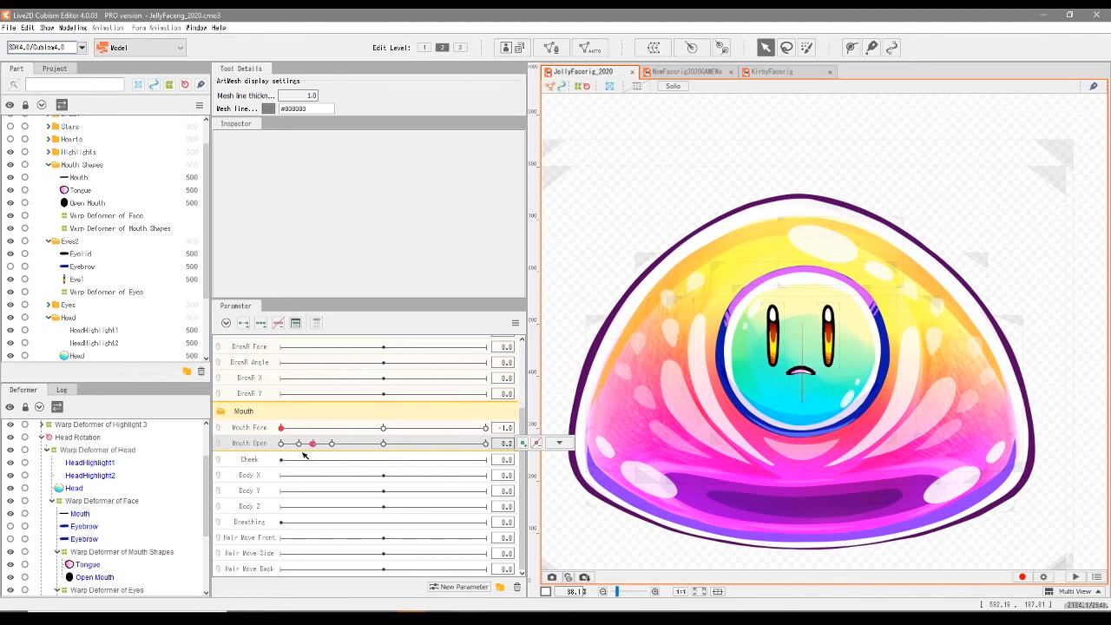
left_click(320, 429)
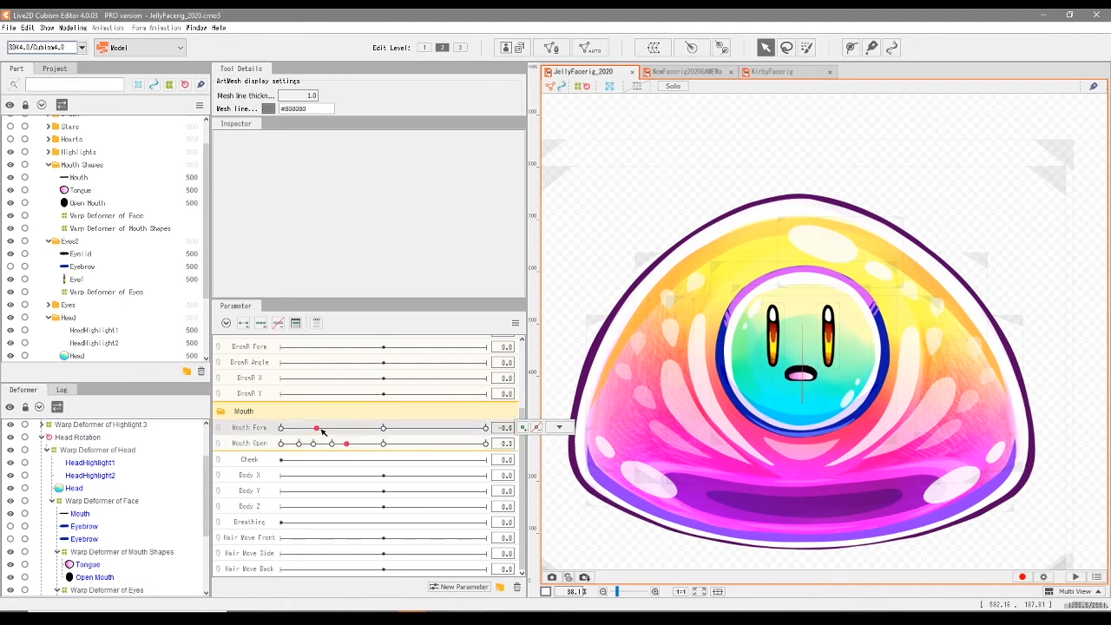
- Play the model's automatic motion preview and scrub EyeR Open between closed and fully open to check the face in motion
left_click(1075, 576)
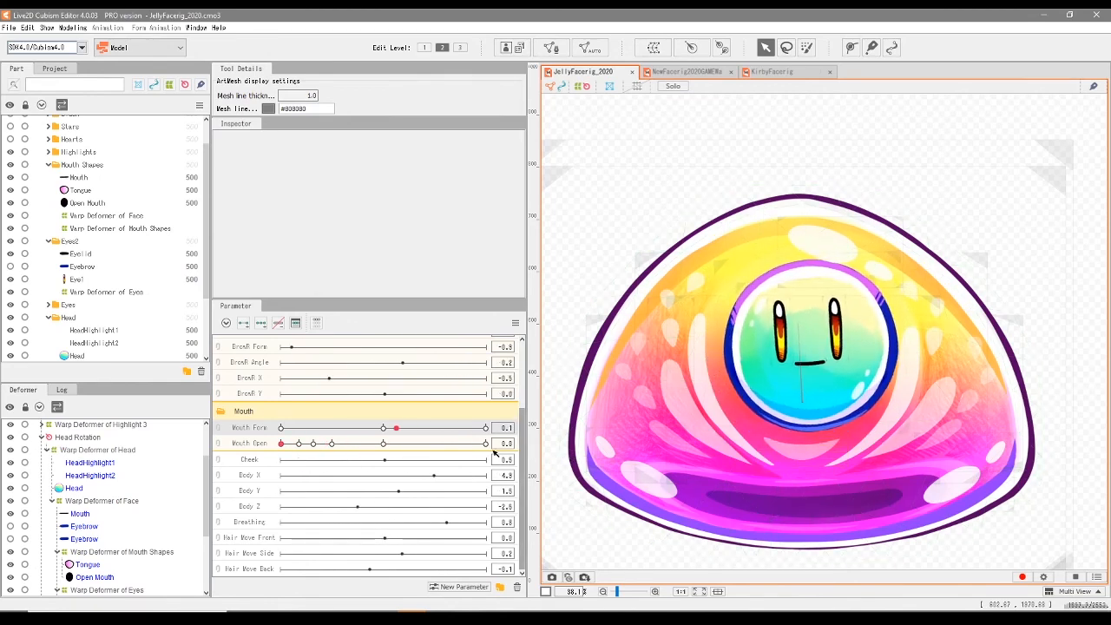
scroll(510, 425, "up", 3)
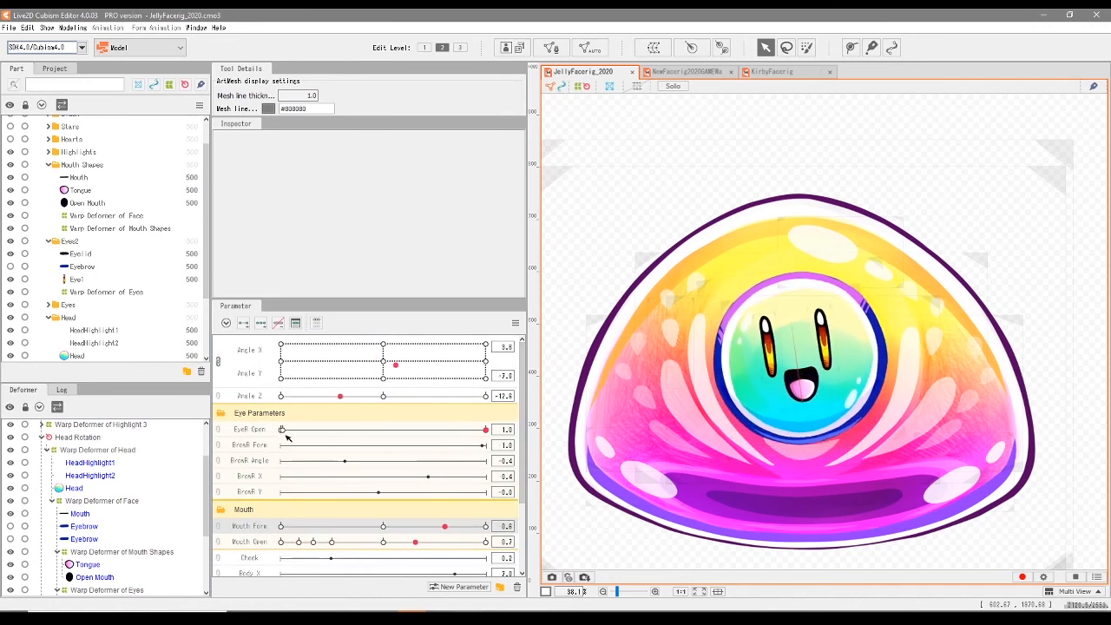
left_click(273, 435)
left_click_drag(424, 428, 504, 432)
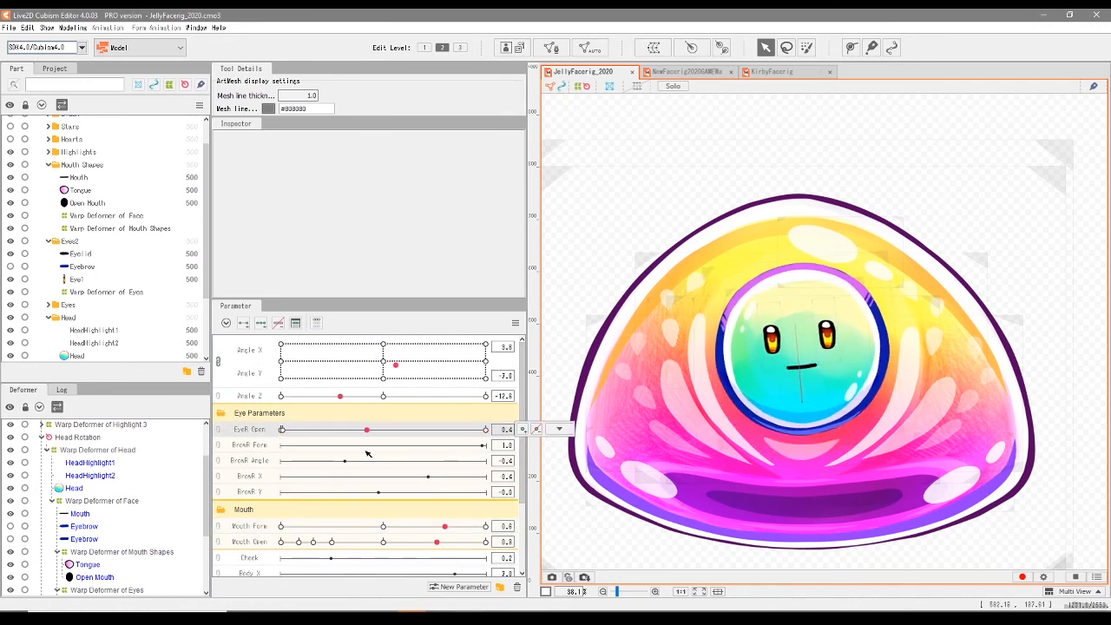